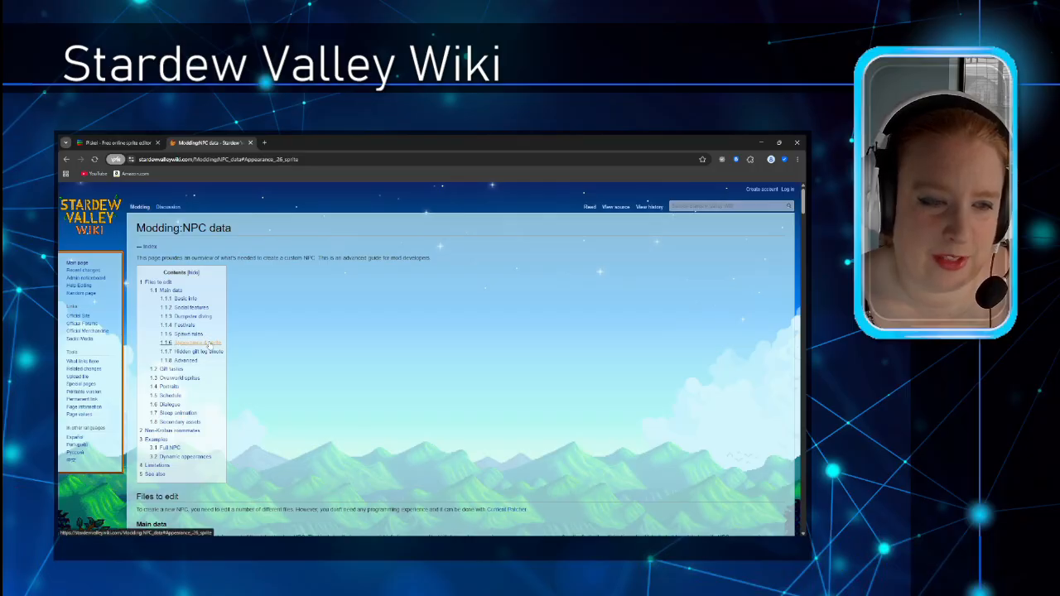
# Step: Look up the Size field in the Appearance & sprite section of the wiki's NPC data page
pyautogui.click(195, 342)
pyautogui.scroll(-5, 166, 272)
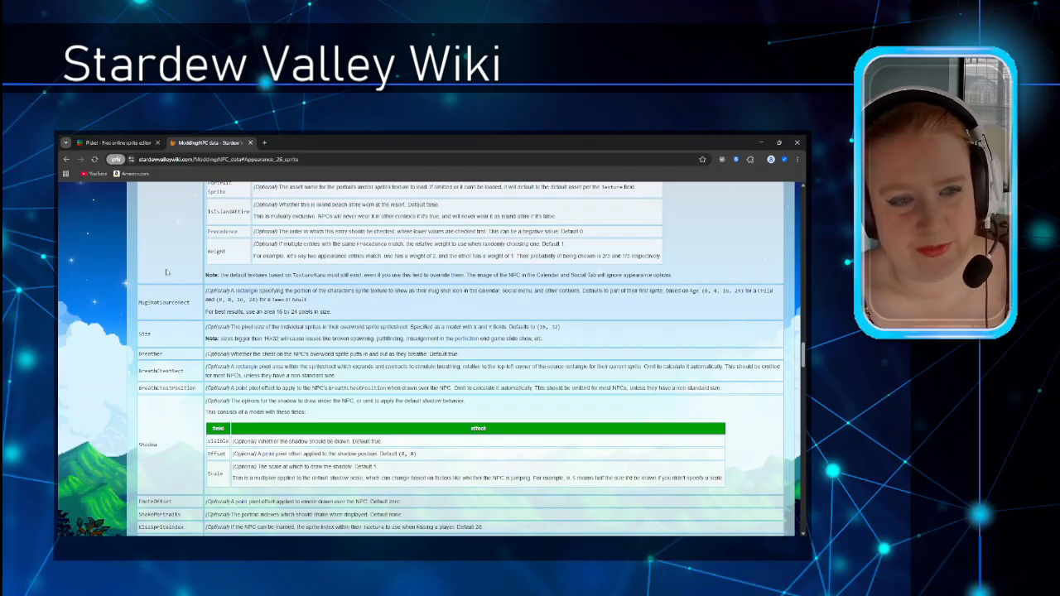
pyautogui.scroll(-1, 165, 272)
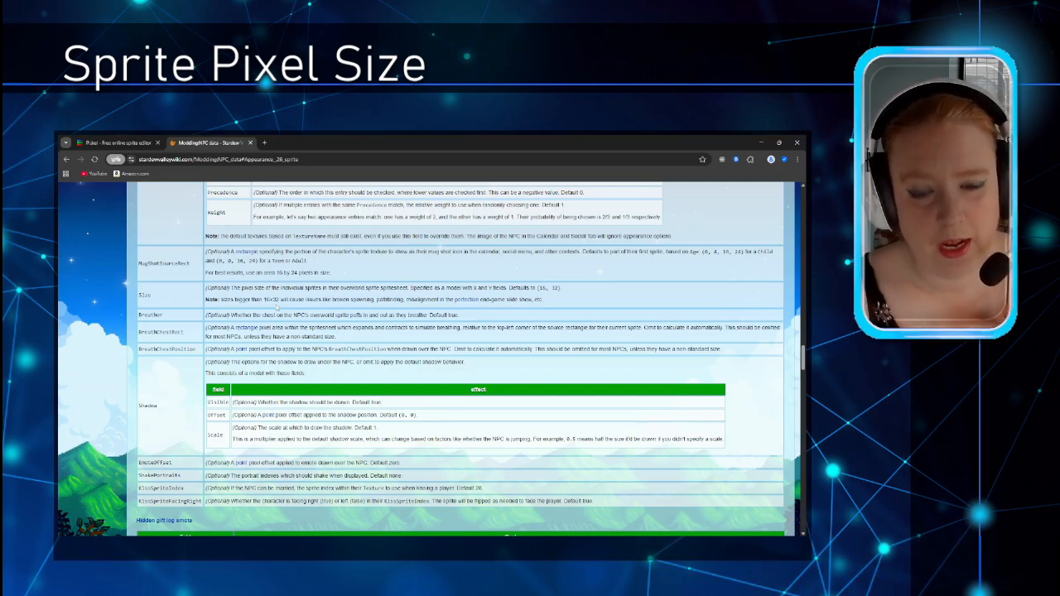
# Step: Switch to Piskel and import Char_Howie_fall.png from the Howie folder as a single image, replacing the current animation
pyautogui.click(116, 143)
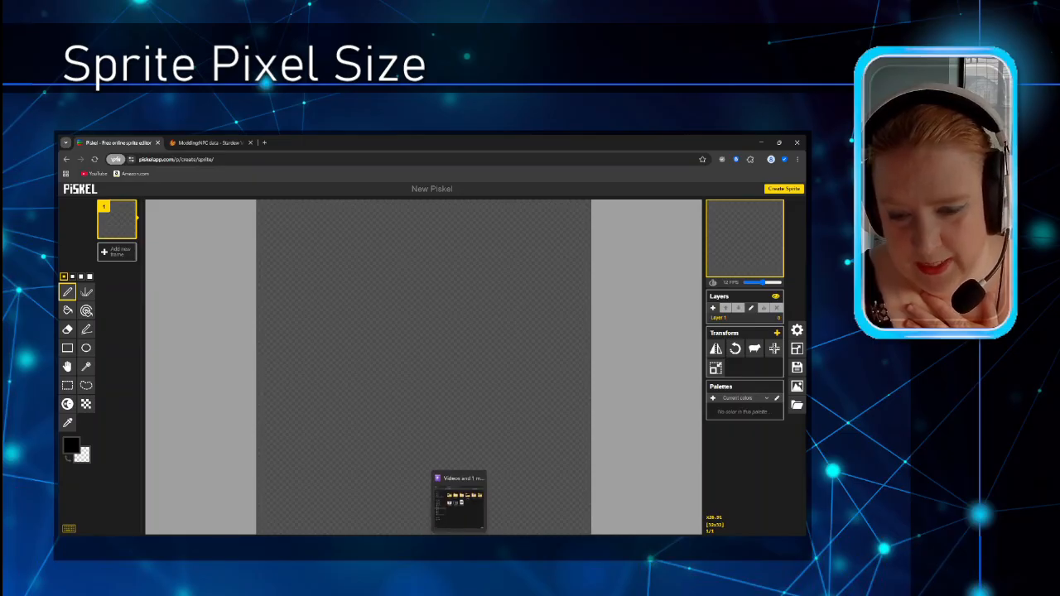
pyautogui.click(456, 496)
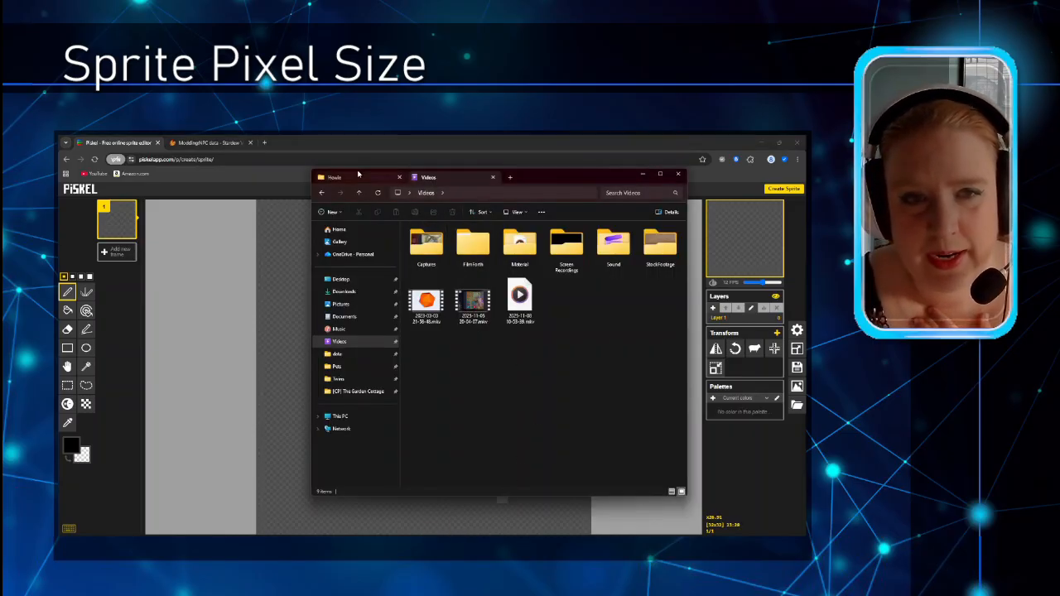
pyautogui.click(357, 178)
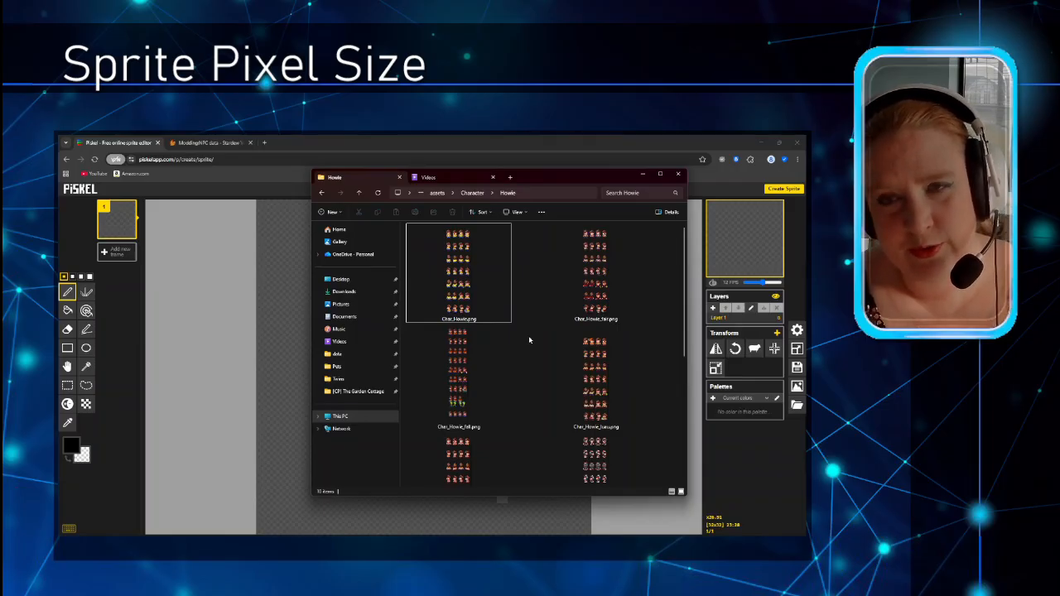
pyautogui.click(458, 363)
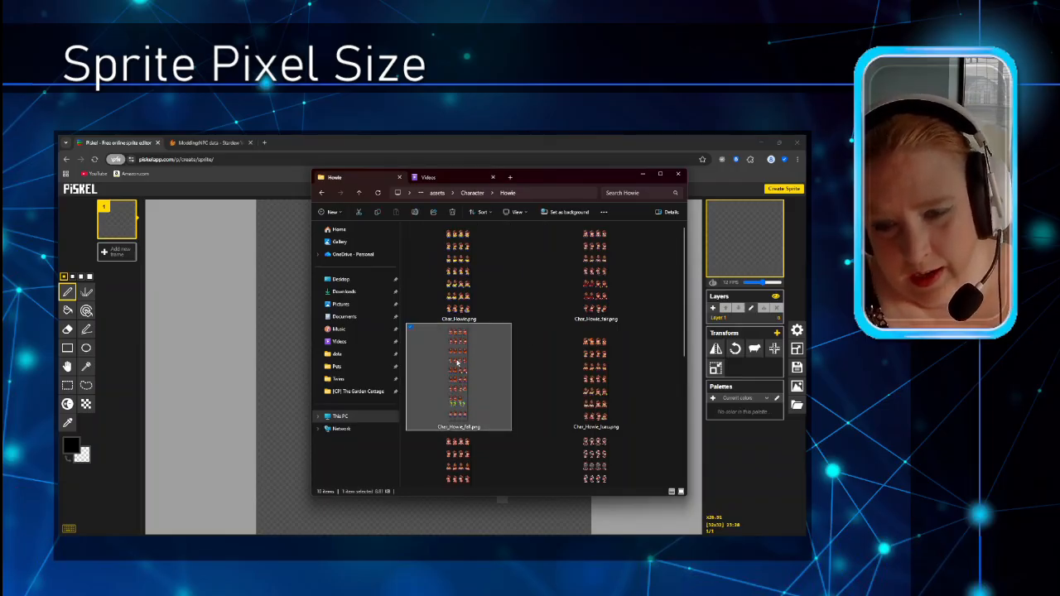
pyautogui.moveTo(457, 362); pyautogui.dragTo(272, 341)
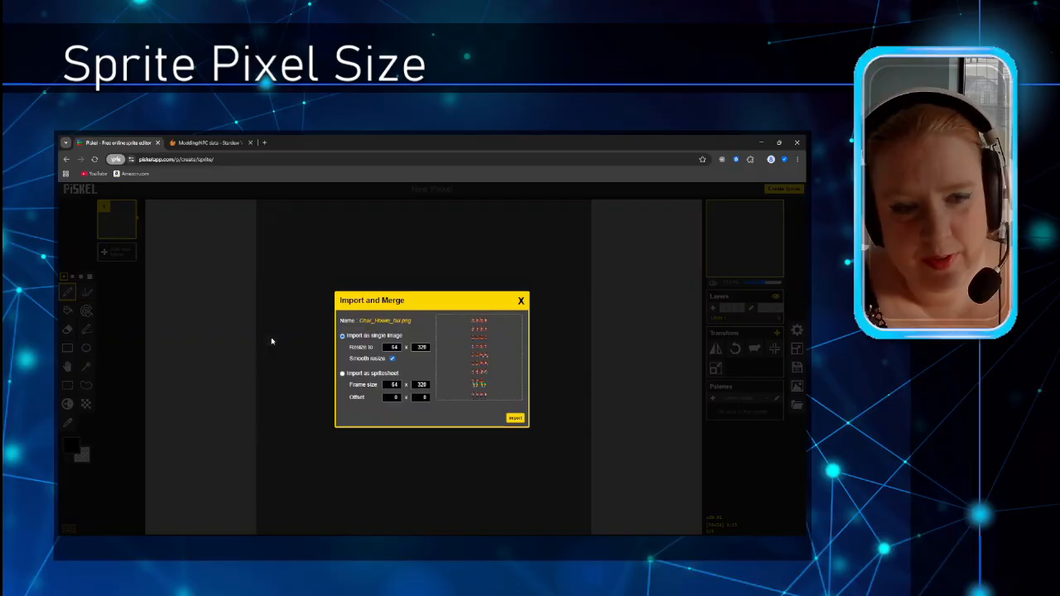
pyautogui.click(512, 420)
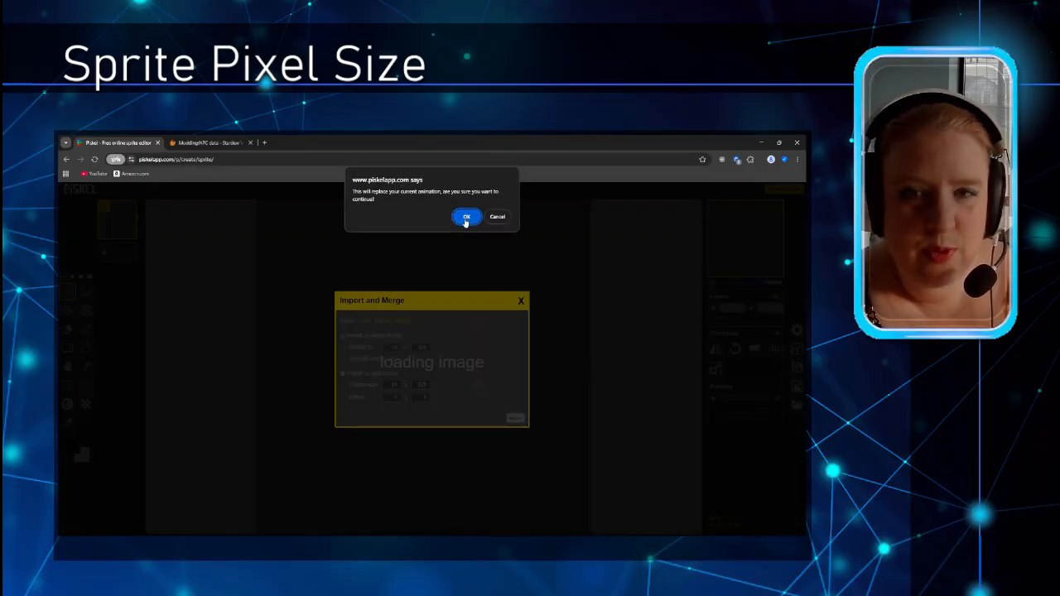
pyautogui.click(466, 219)
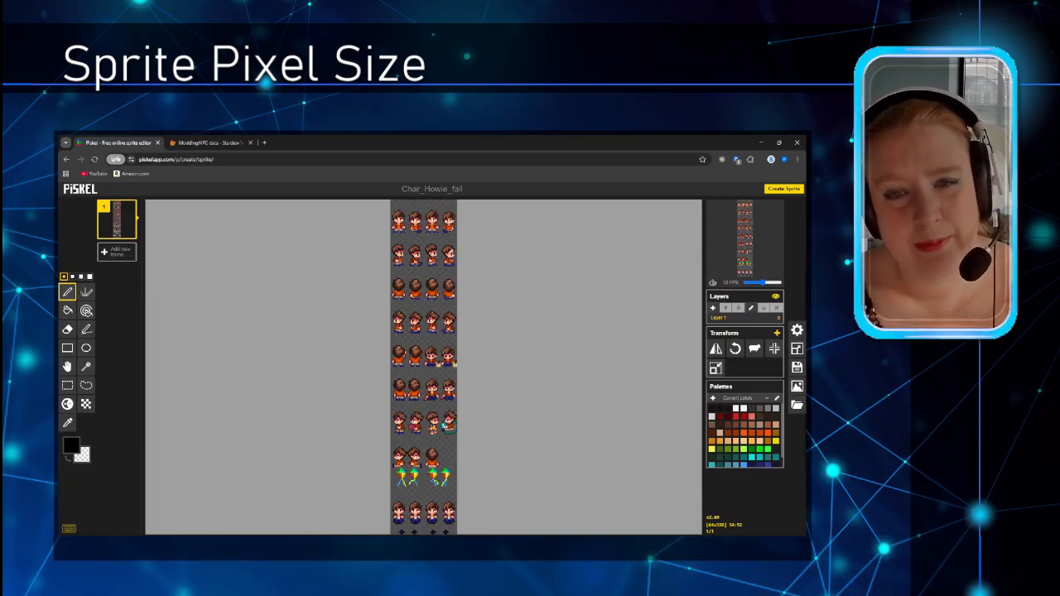
# Step: Select the first front-facing character frame in the sprite sheet's top row with a rectangular selection
pyautogui.scroll(5, 424, 365)
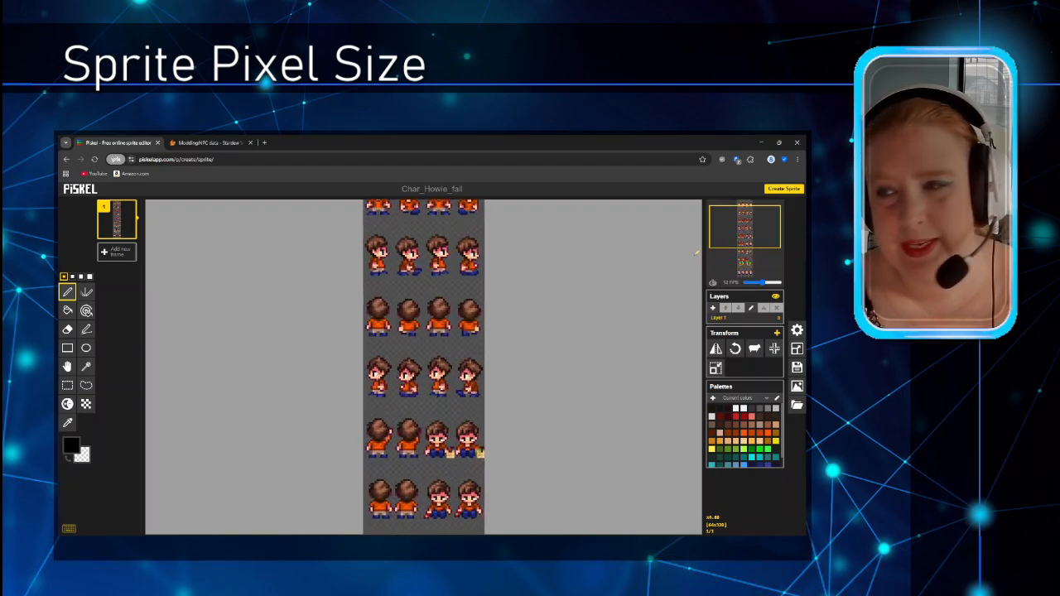
pyautogui.moveTo(725, 241); pyautogui.dragTo(722, 220)
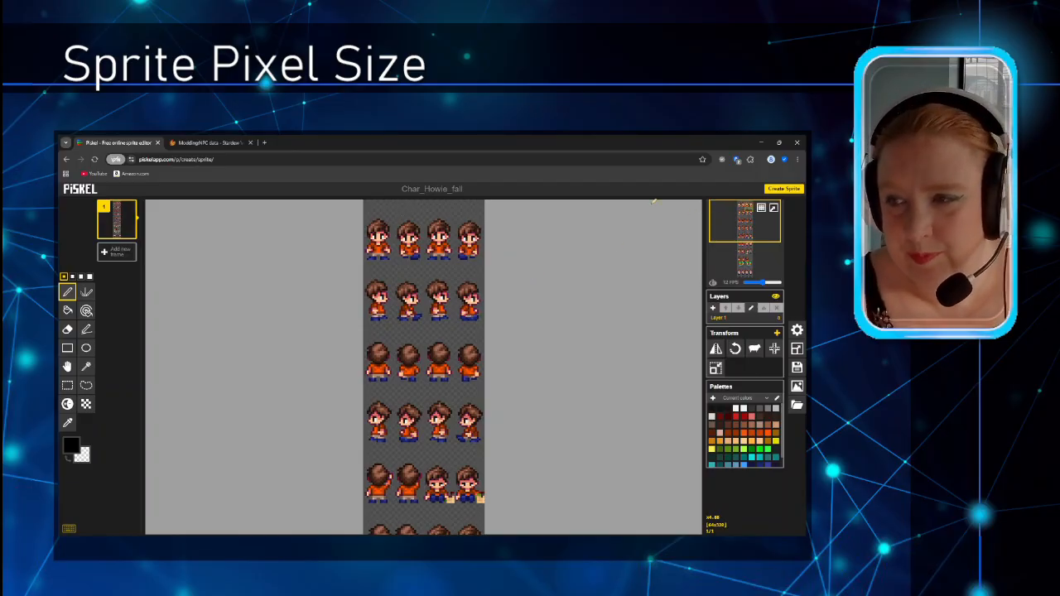
pyautogui.scroll(4, 676, 231)
pyautogui.moveTo(728, 217); pyautogui.dragTo(727, 214)
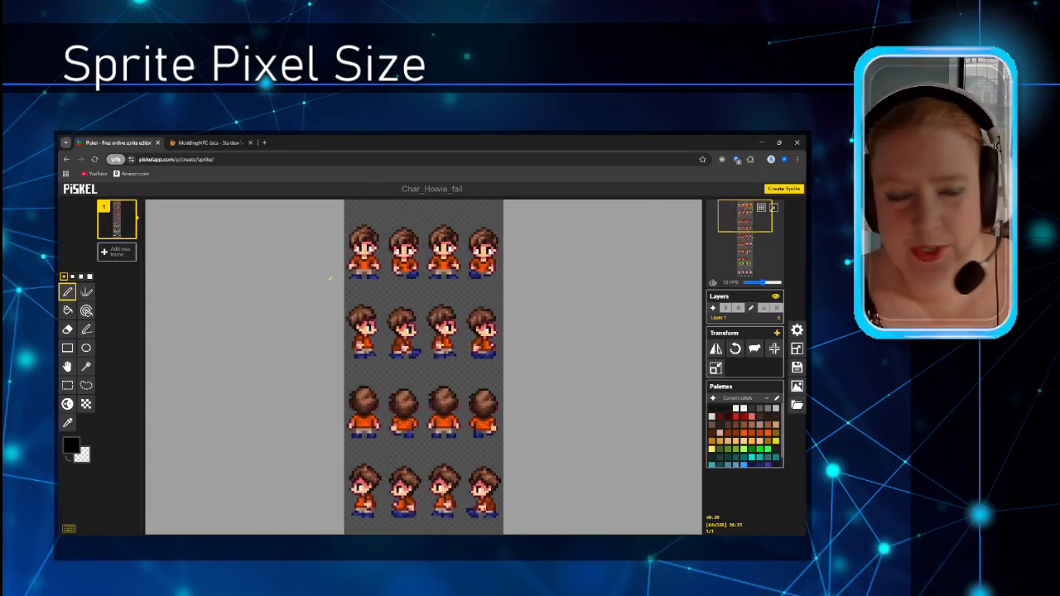
pyautogui.click(69, 386)
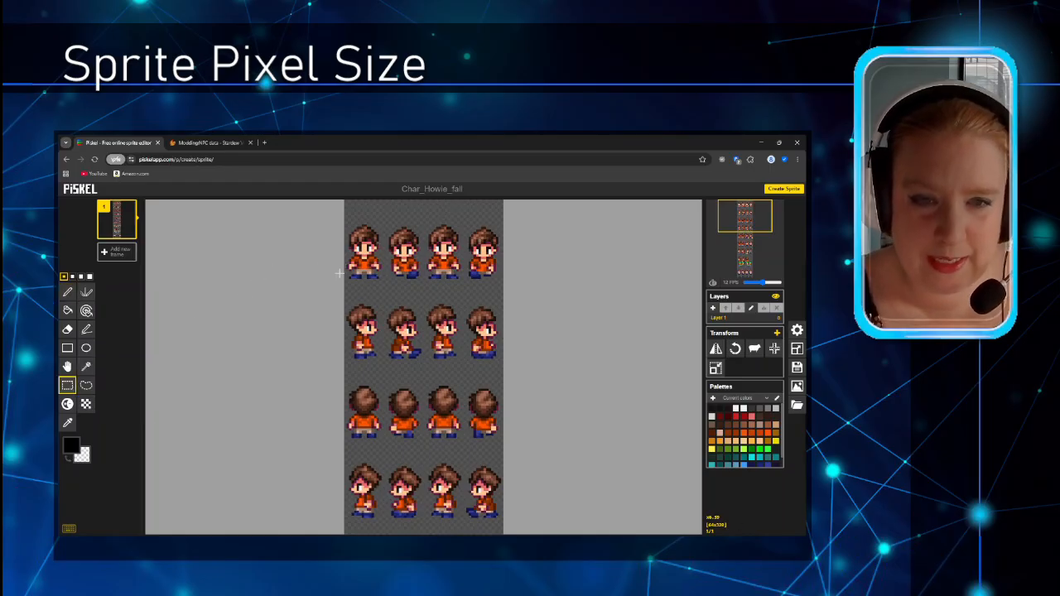
pyautogui.moveTo(338, 279); pyautogui.dragTo(383, 200)
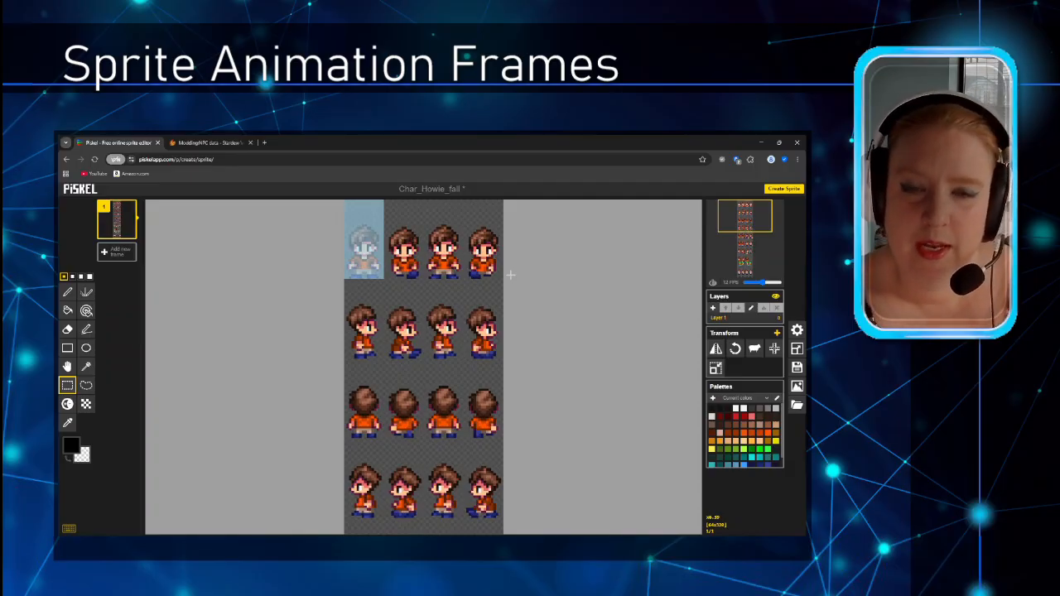
# Step: Examine the walking, special pose and festival animation frames row by row down the Char_Howie_fall sprite sheet
pyautogui.scroll(-2, 524, 275)
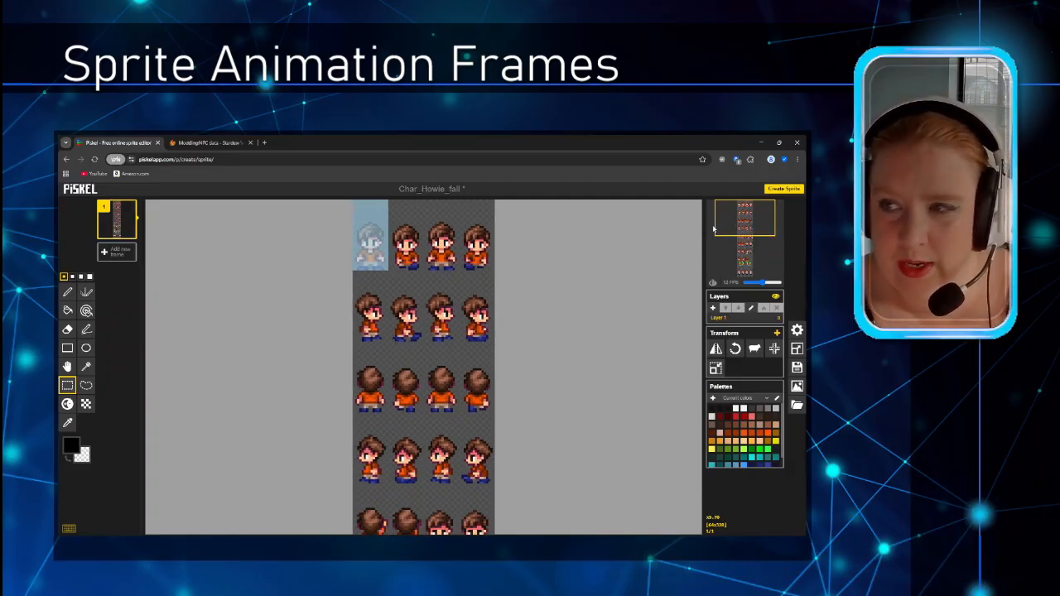
pyautogui.moveTo(724, 223); pyautogui.dragTo(724, 231)
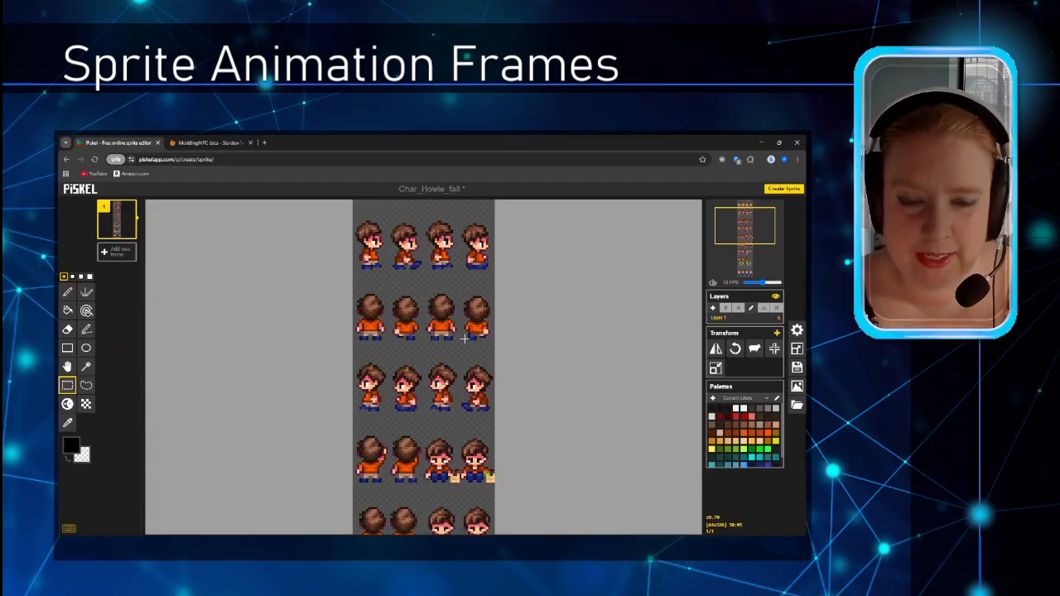
pyautogui.moveTo(724, 231); pyautogui.dragTo(728, 253)
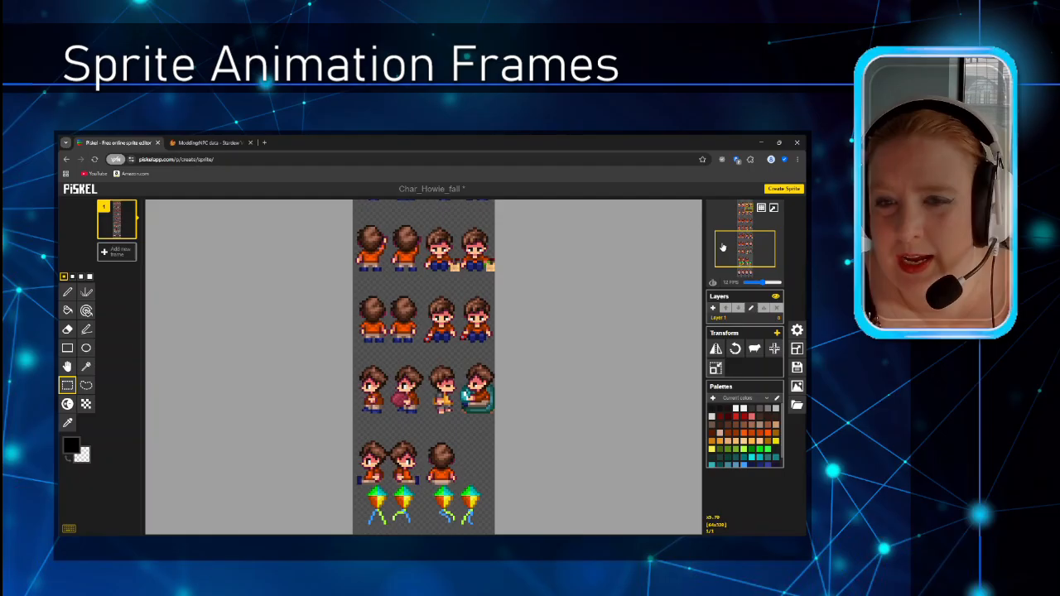
pyautogui.moveTo(723, 247); pyautogui.dragTo(723, 257)
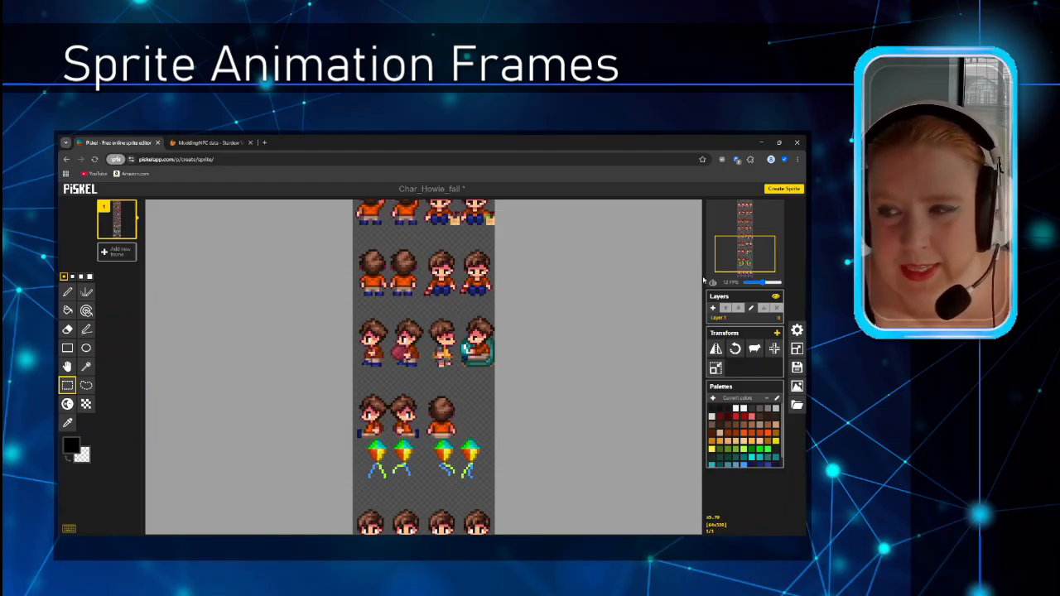
pyautogui.moveTo(721, 251)
pyautogui.mouseDown()
pyautogui.moveTo(721, 241)
pyautogui.moveTo(724, 261)
pyautogui.mouseUp()
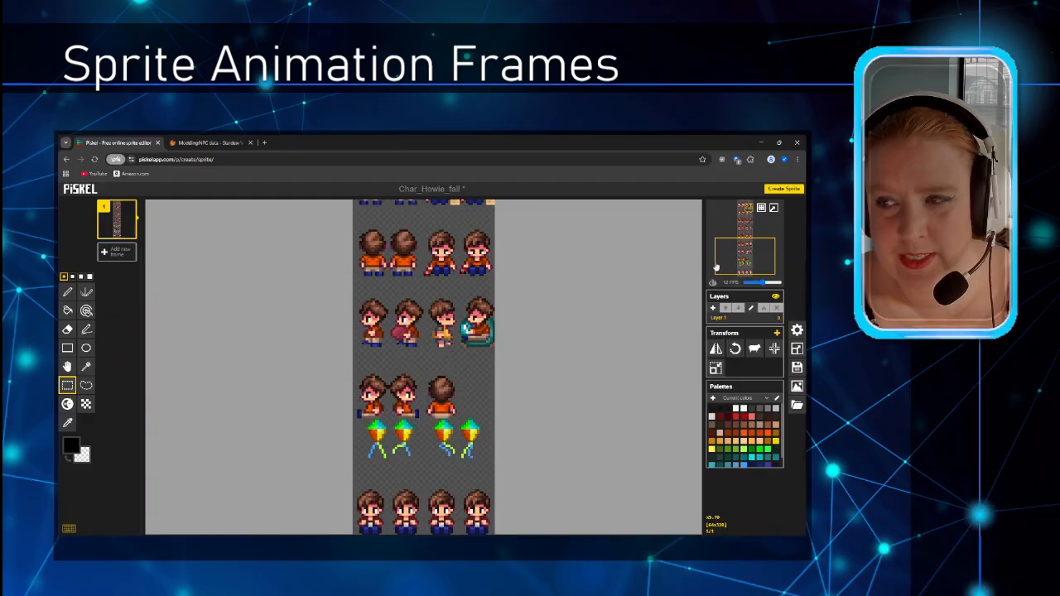
pyautogui.scroll(-1, 485, 313)
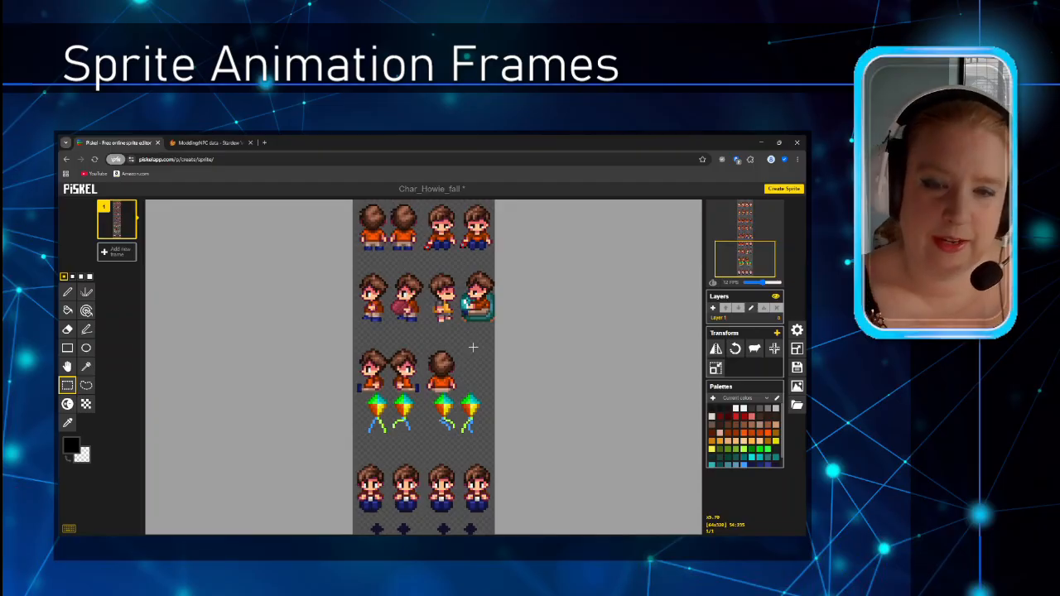
pyautogui.moveTo(741, 256)
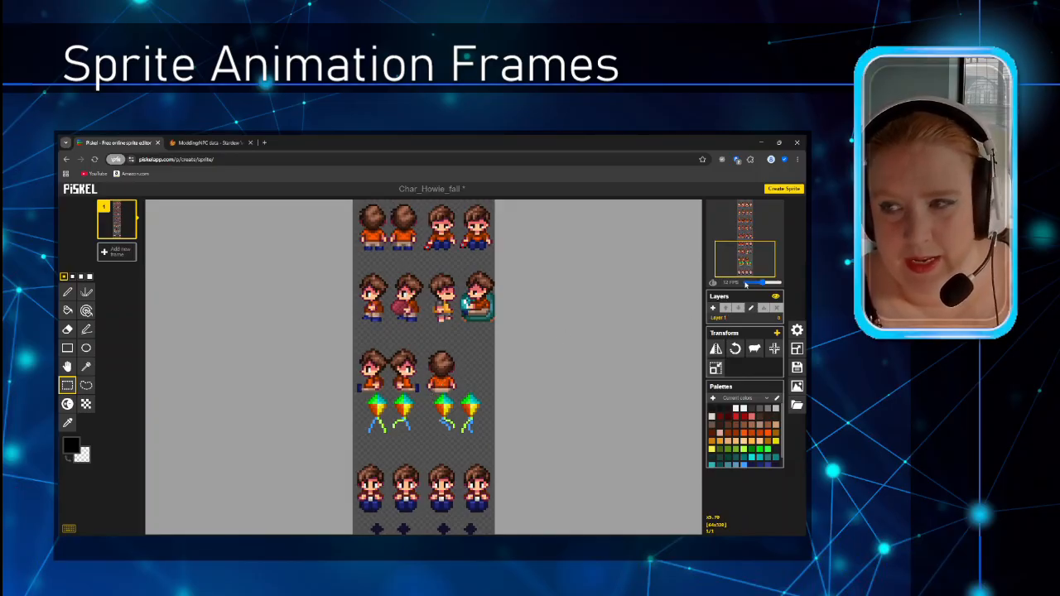
pyautogui.scroll(-1, 439, 479)
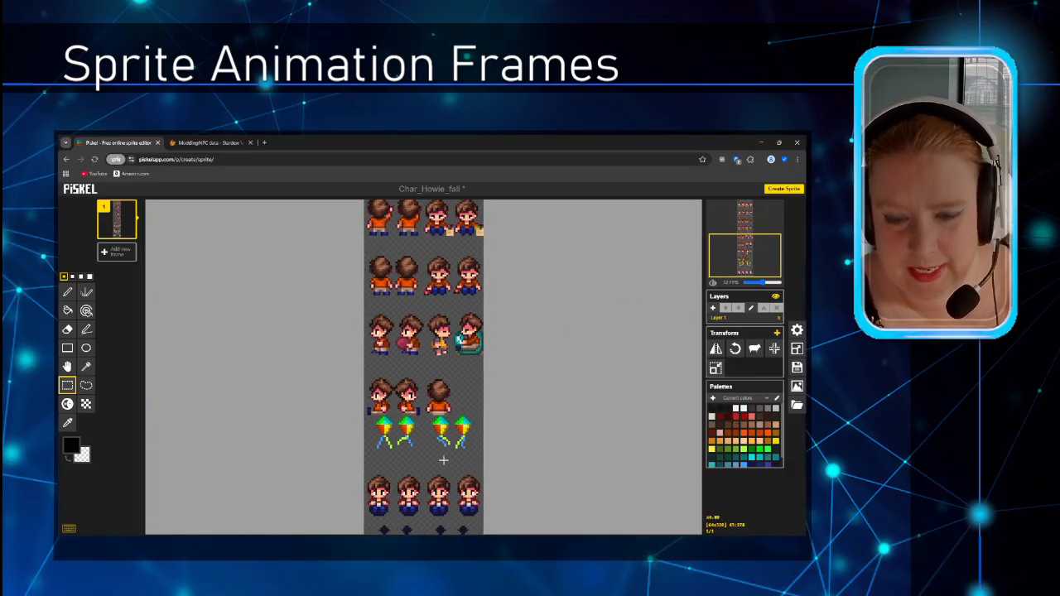
pyautogui.scroll(2, 424, 503)
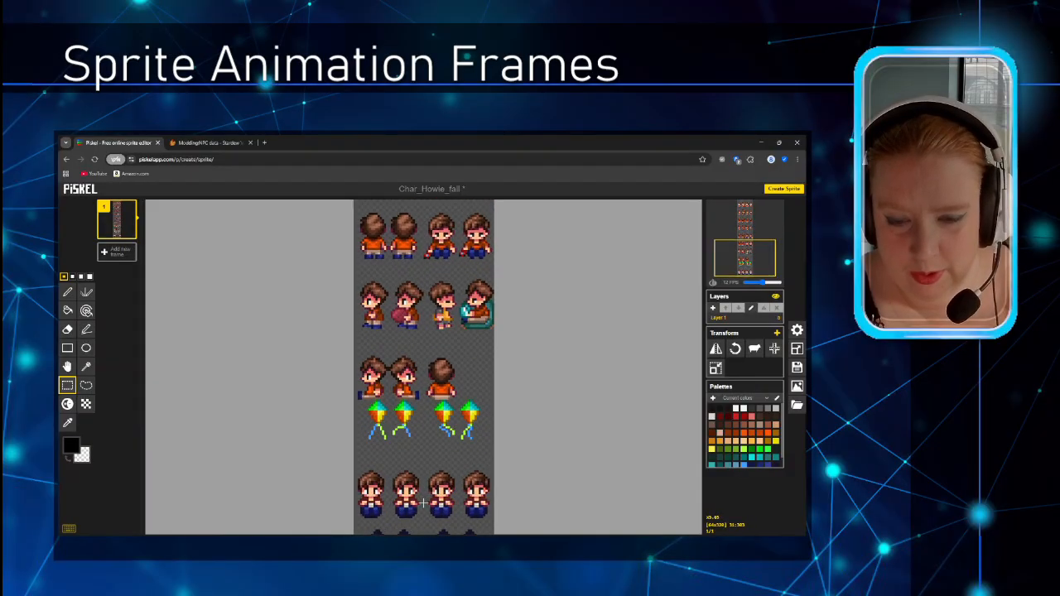
pyautogui.scroll(-1, 543, 309)
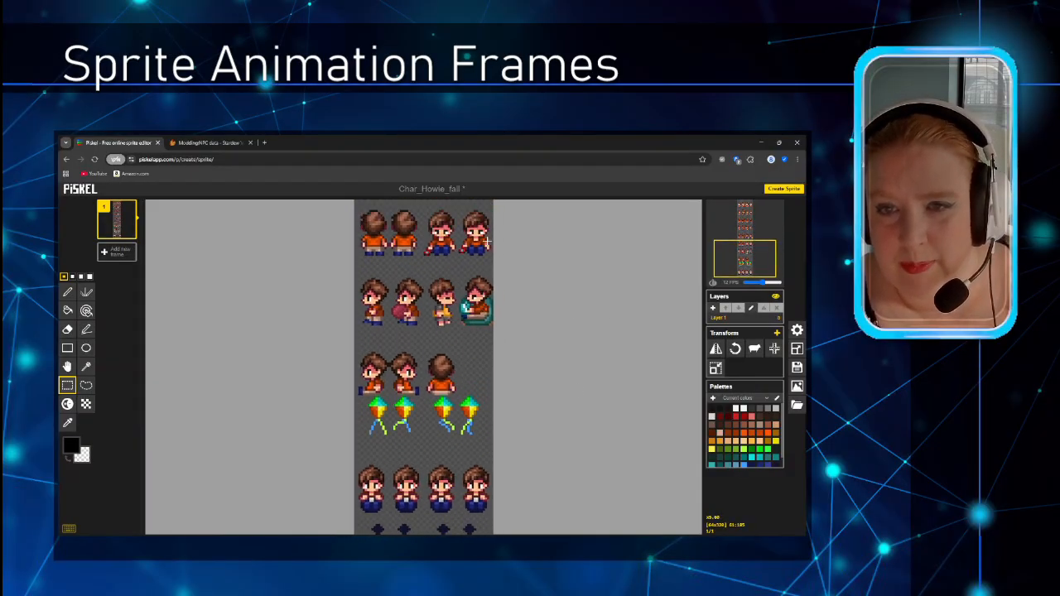
pyautogui.moveTo(719, 261)
pyautogui.mouseDown()
pyautogui.moveTo(719, 248)
pyautogui.moveTo(720, 264)
pyautogui.mouseUp()
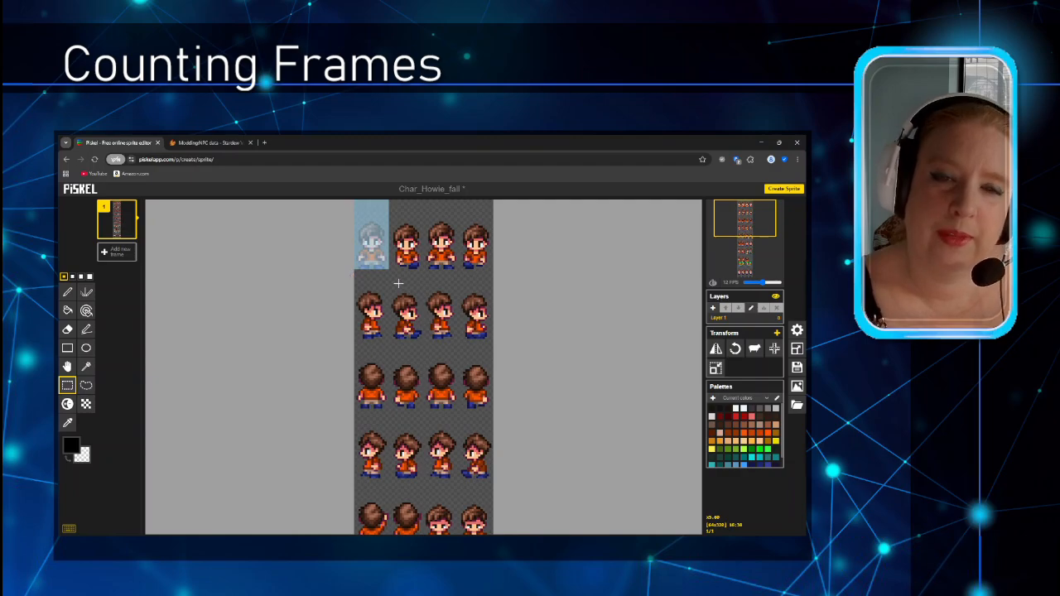
# Step: Clear the frame selection and add a new layer above the sprite sheet, keeping the original sprites faintly visible as a guide
pyautogui.click(541, 252)
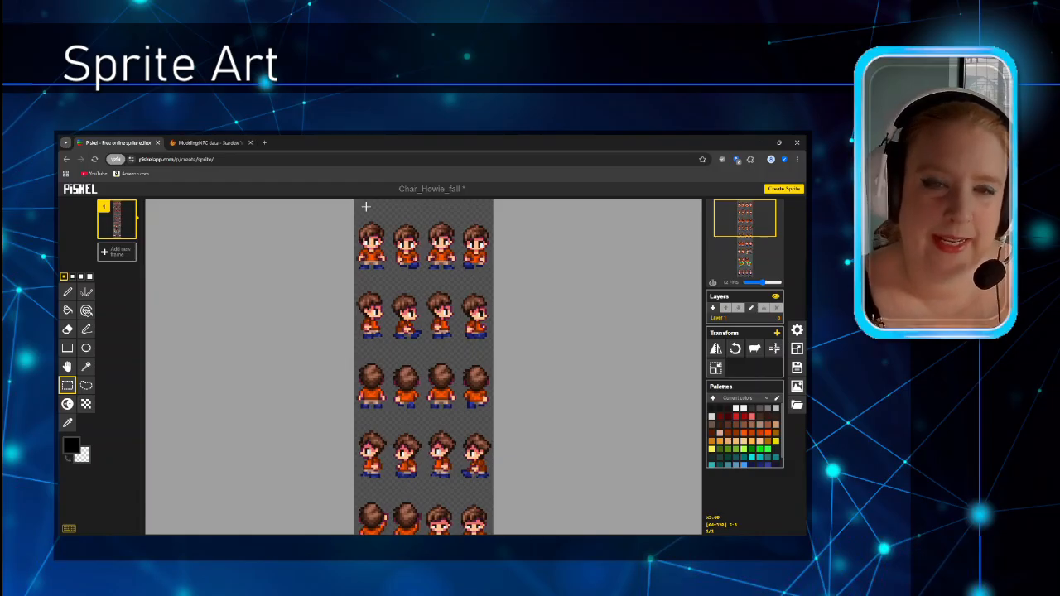
pyautogui.scroll(5, 365, 207)
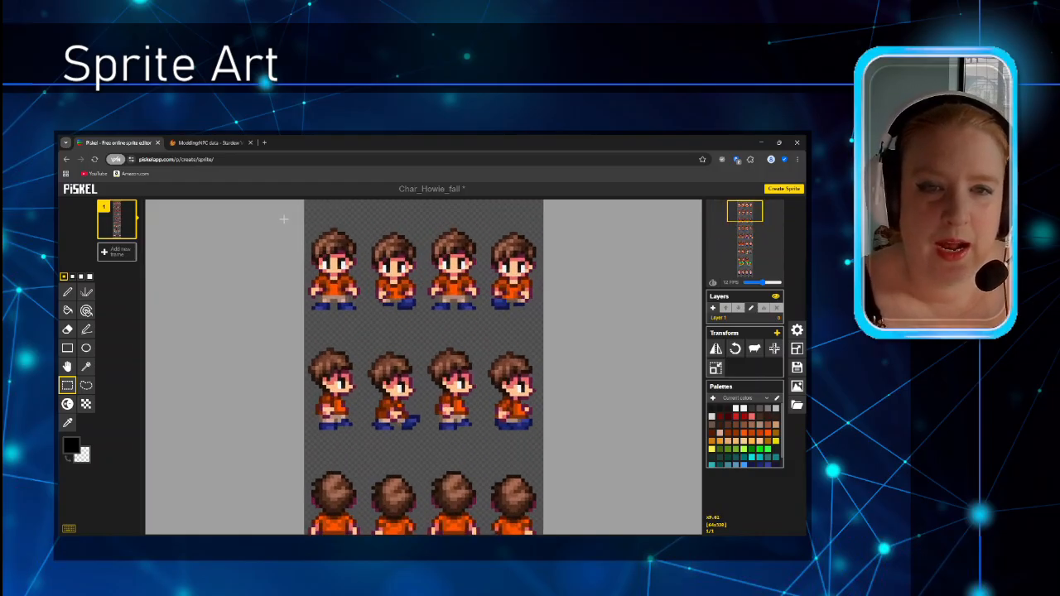
pyautogui.scroll(4, 284, 219)
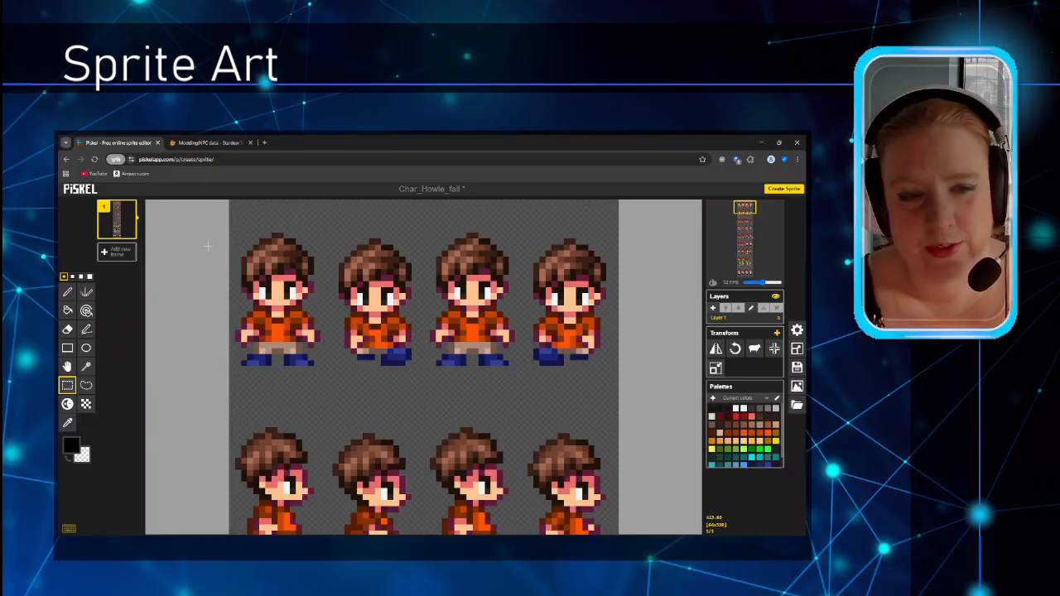
pyautogui.scroll(2, 423, 265)
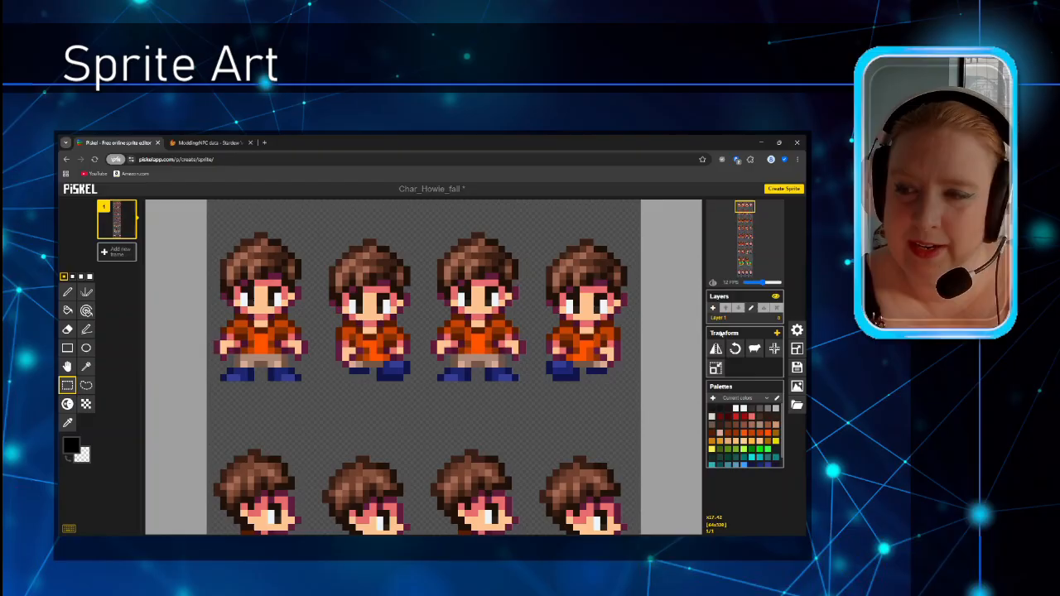
pyautogui.click(712, 307)
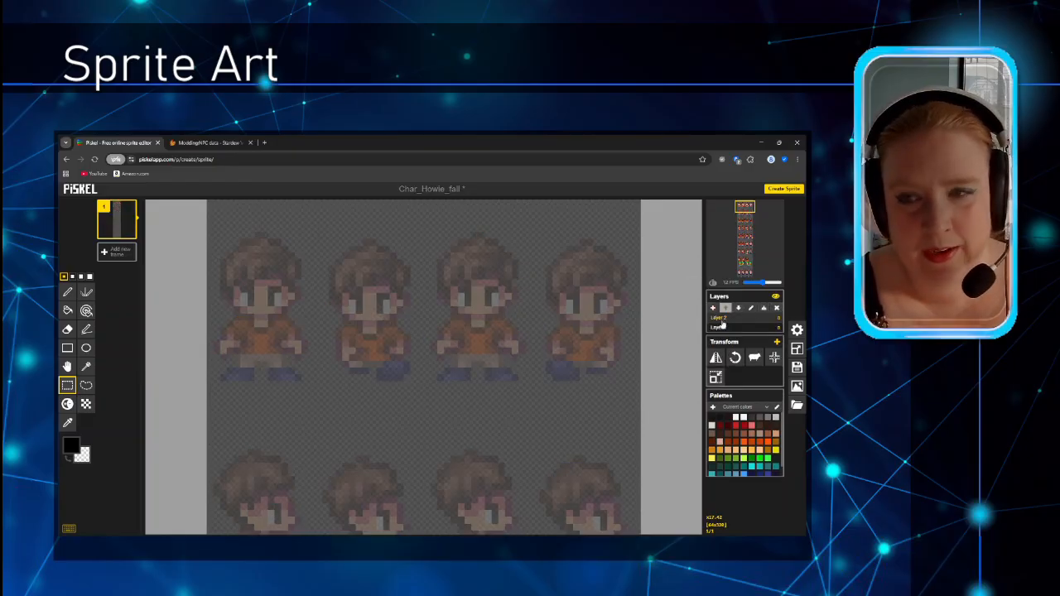
pyautogui.click(775, 298)
pyautogui.click(776, 298)
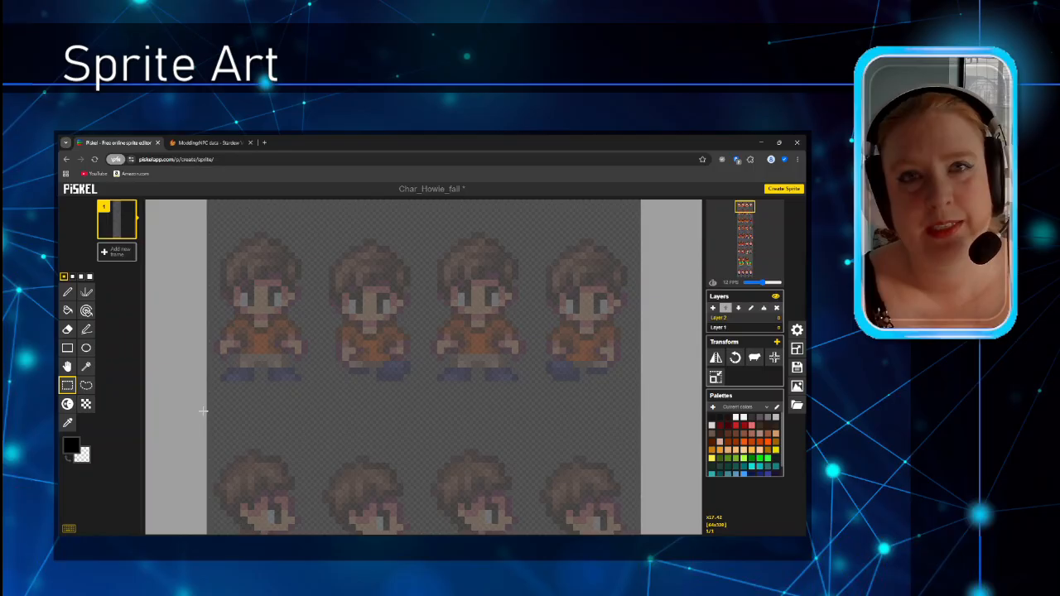
# Step: Set the primary colour to a very dark, nearly black brown and activate the Stroke tool
pyautogui.click(67, 448)
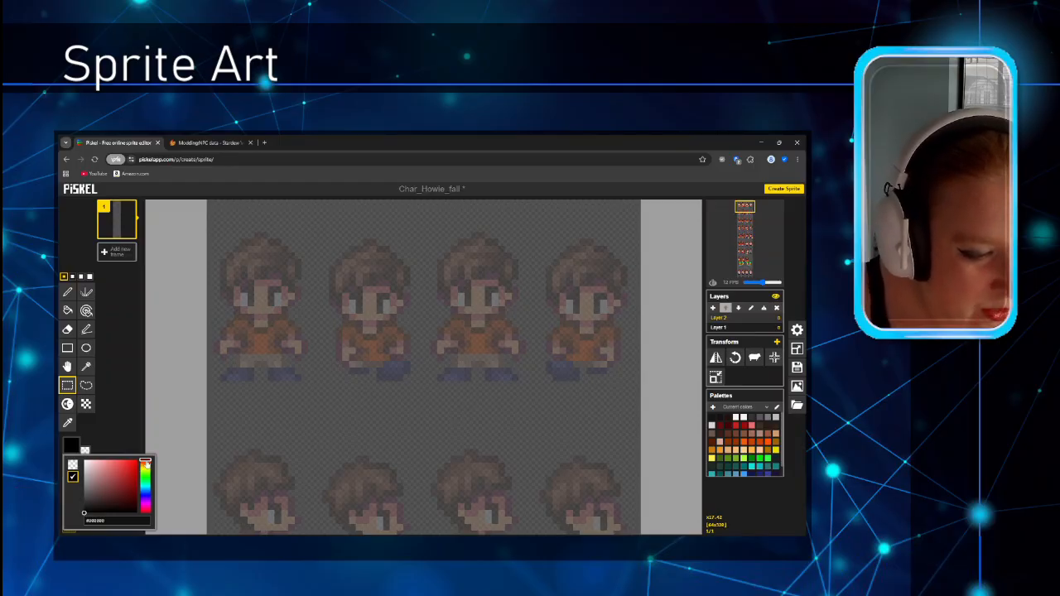
pyautogui.moveTo(149, 465); pyautogui.dragTo(148, 469)
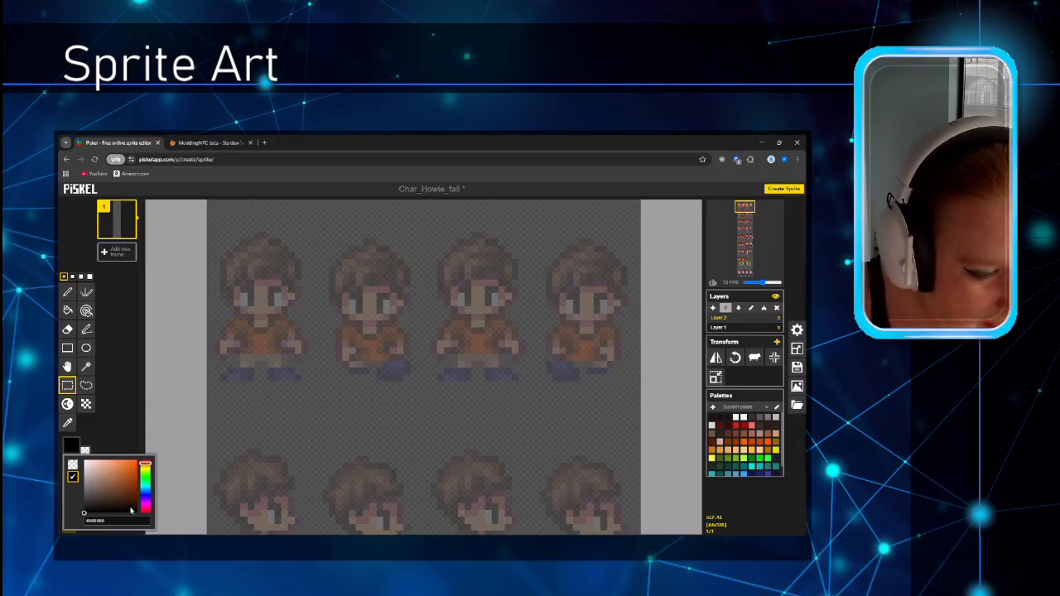
pyautogui.click(130, 513)
pyautogui.moveTo(130, 512); pyautogui.dragTo(131, 514)
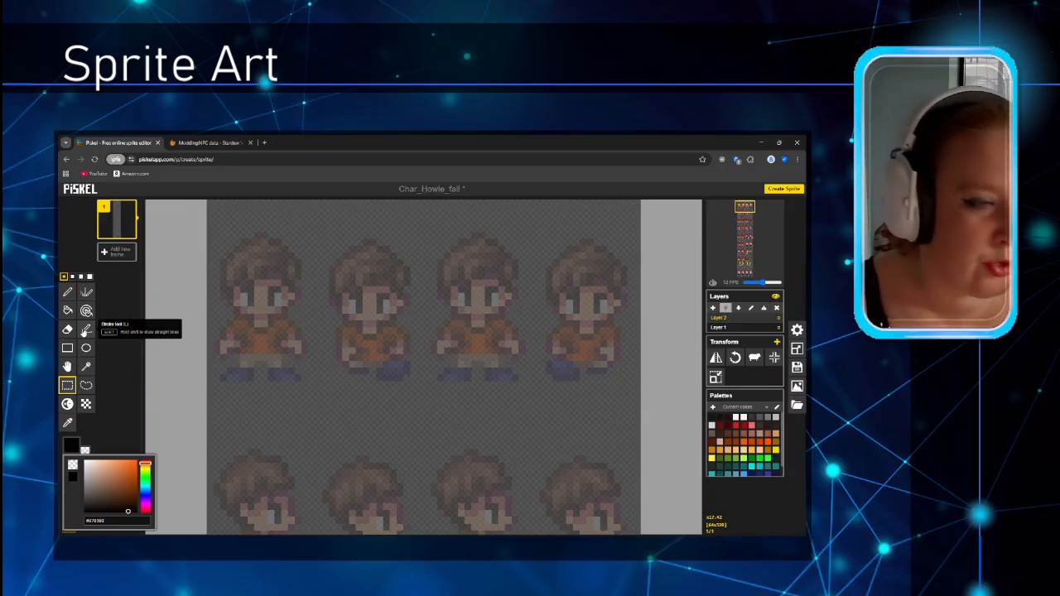
pyautogui.click(86, 329)
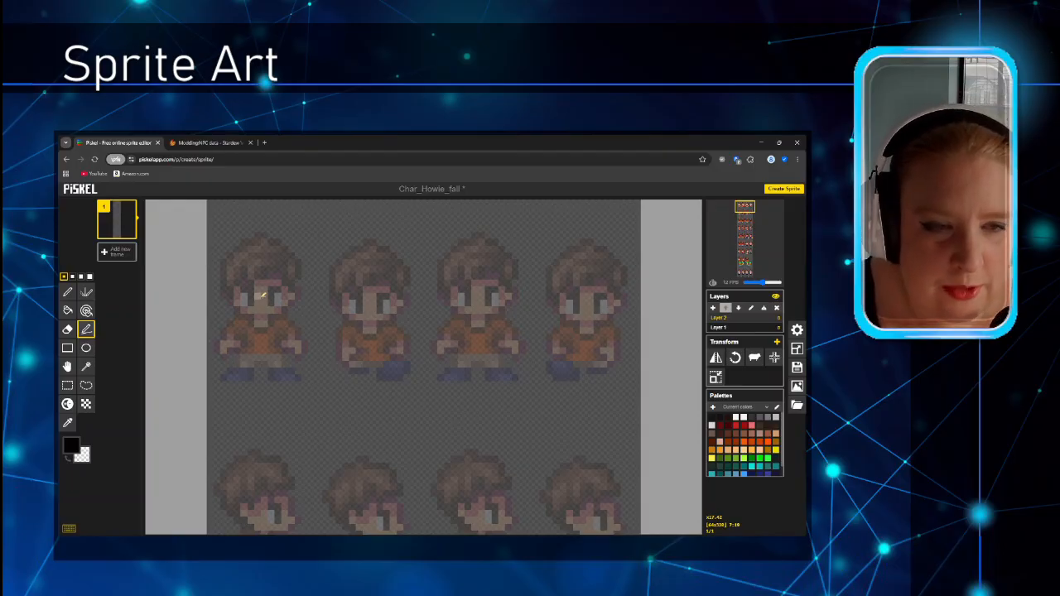
# Step: Draw black glasses over the first front-facing character's eyes, with a nose bridge, upper and lower rims, and side pieces
pyautogui.moveTo(259, 298); pyautogui.dragTo(265, 294)
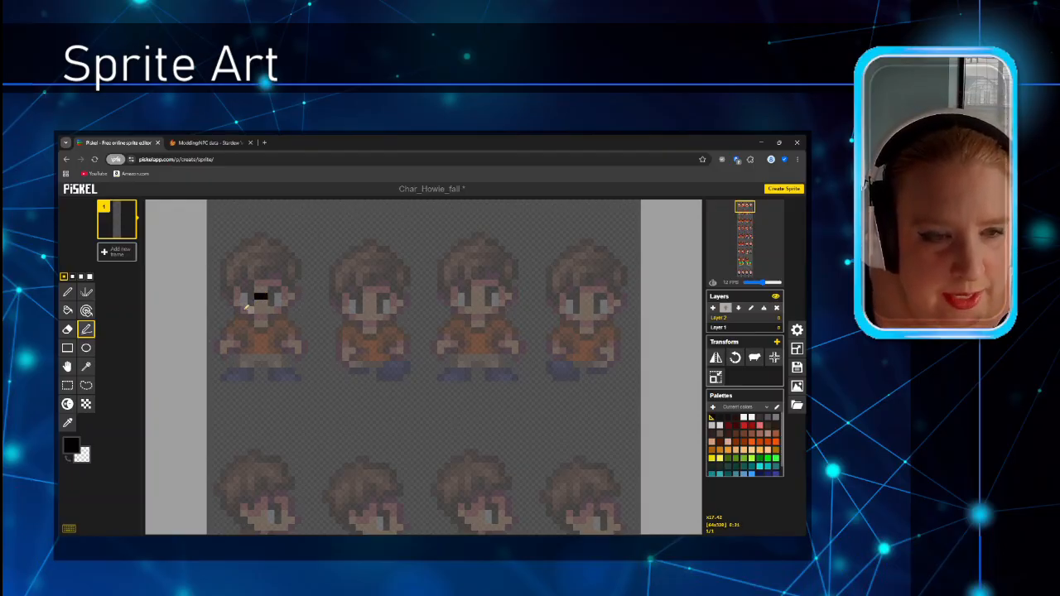
pyautogui.moveTo(244, 290); pyautogui.dragTo(278, 290)
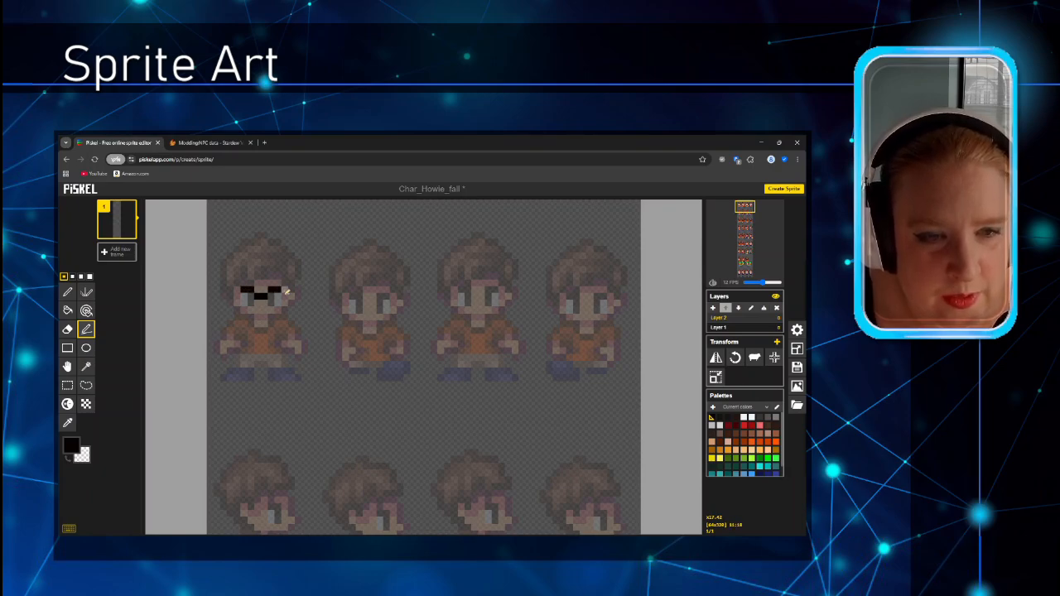
pyautogui.click(283, 297)
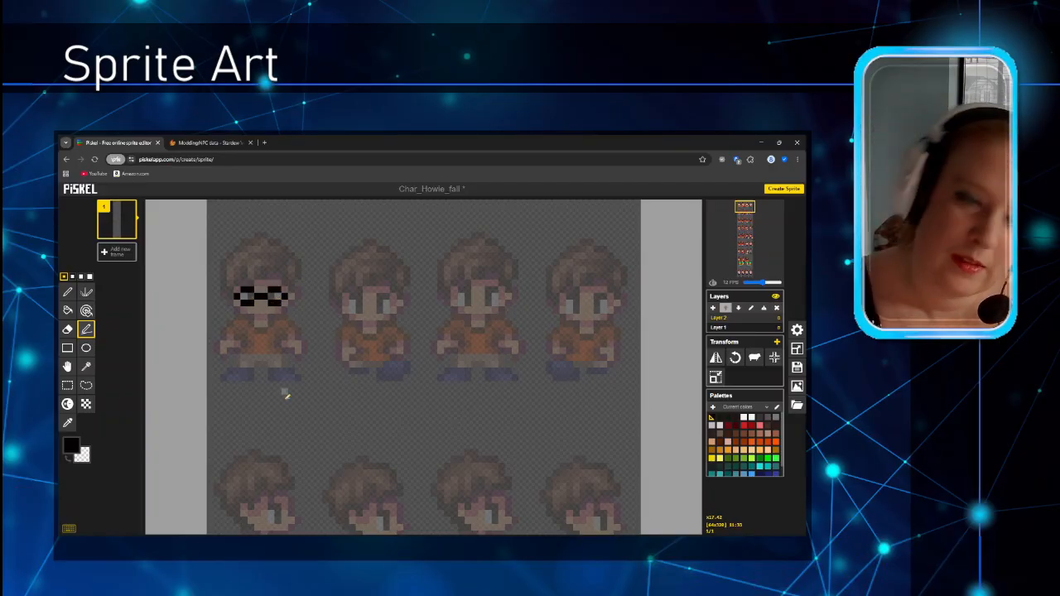
# Step: Try the first character's glasses without upper rims, restore those rims, and remove the lower rims to leave a half-rim shape
pyautogui.moveTo(277, 289); pyautogui.dragTo(244, 289)
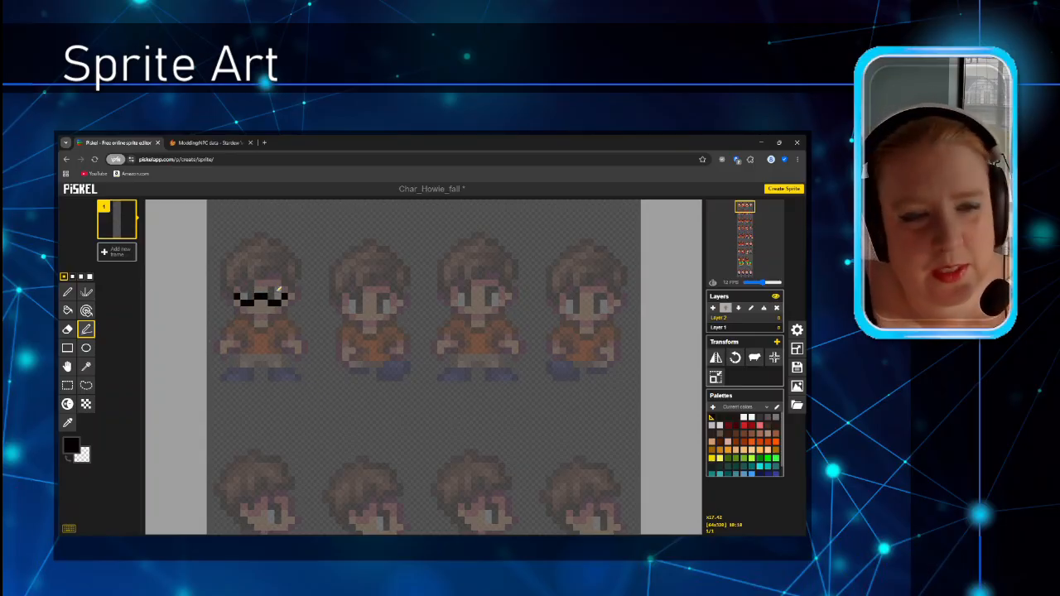
pyautogui.moveTo(277, 290); pyautogui.dragTo(244, 290)
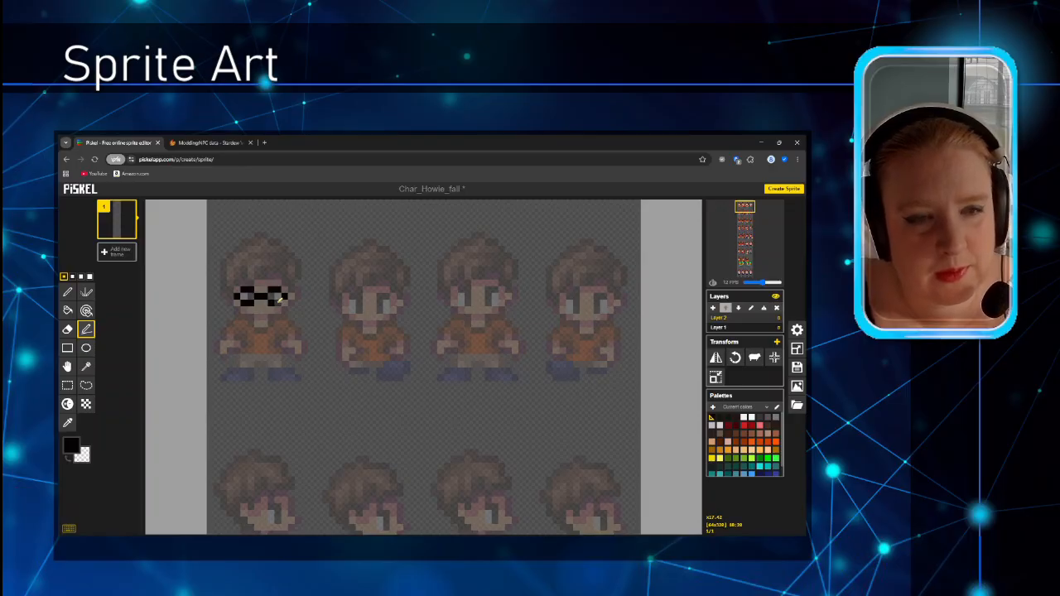
pyautogui.moveTo(278, 302); pyautogui.dragTo(244, 302)
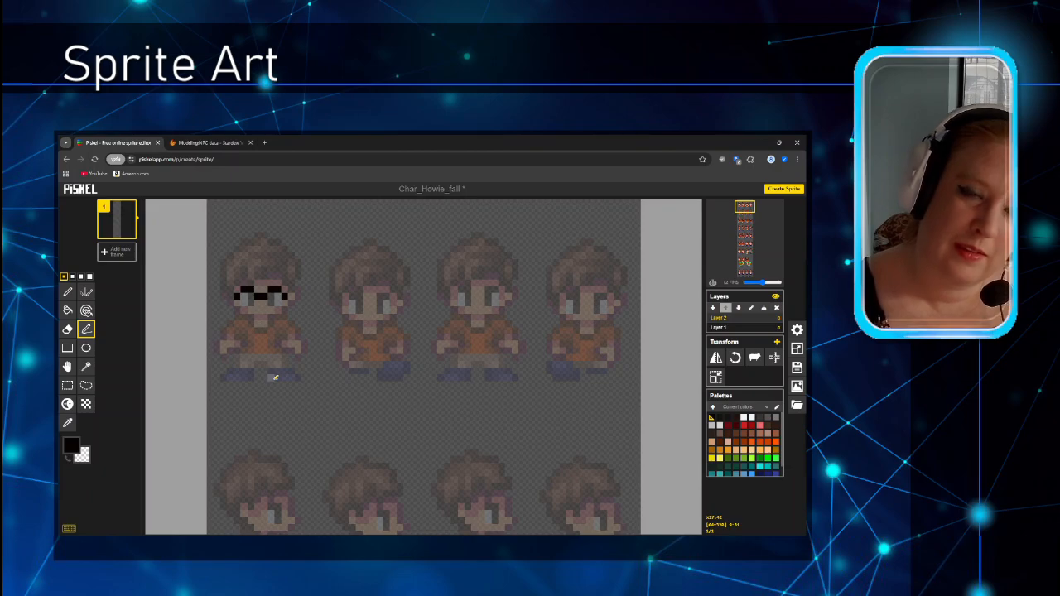
# Step: Draw matching black half-rim glasses over the eyes of the other three front-facing characters in the top row
pyautogui.click(346, 303)
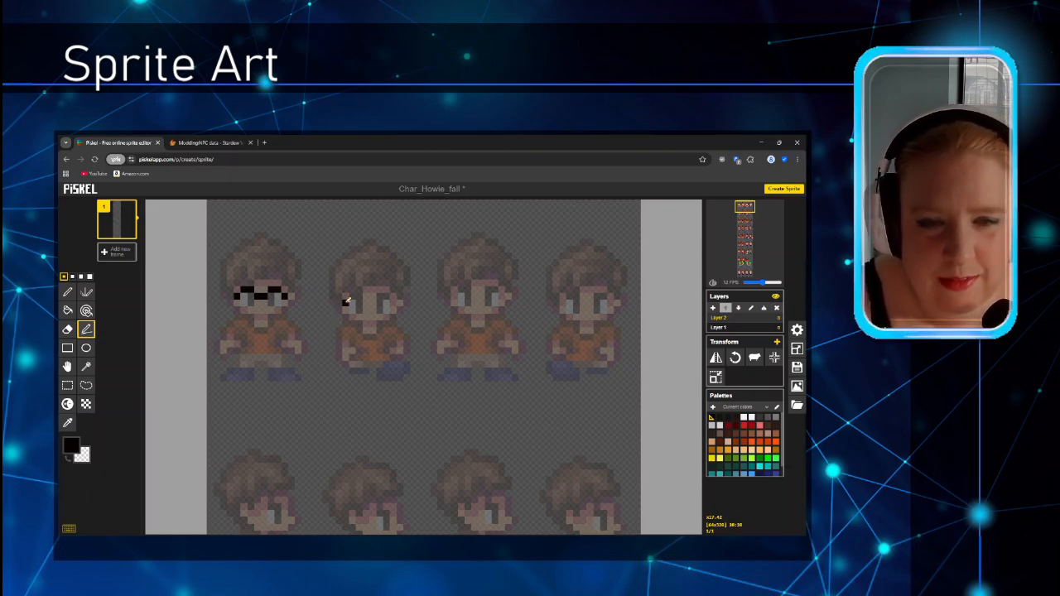
pyautogui.moveTo(374, 303)
pyautogui.mouseDown()
pyautogui.moveTo(359, 296)
pyautogui.moveTo(386, 297)
pyautogui.mouseUp()
pyautogui.click(394, 303)
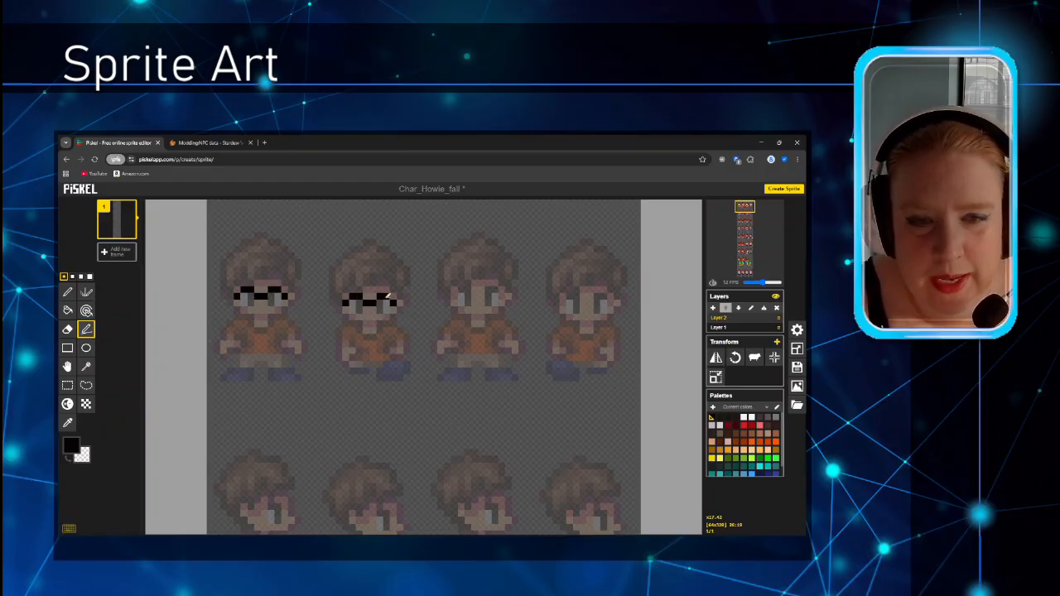
pyautogui.click(455, 296)
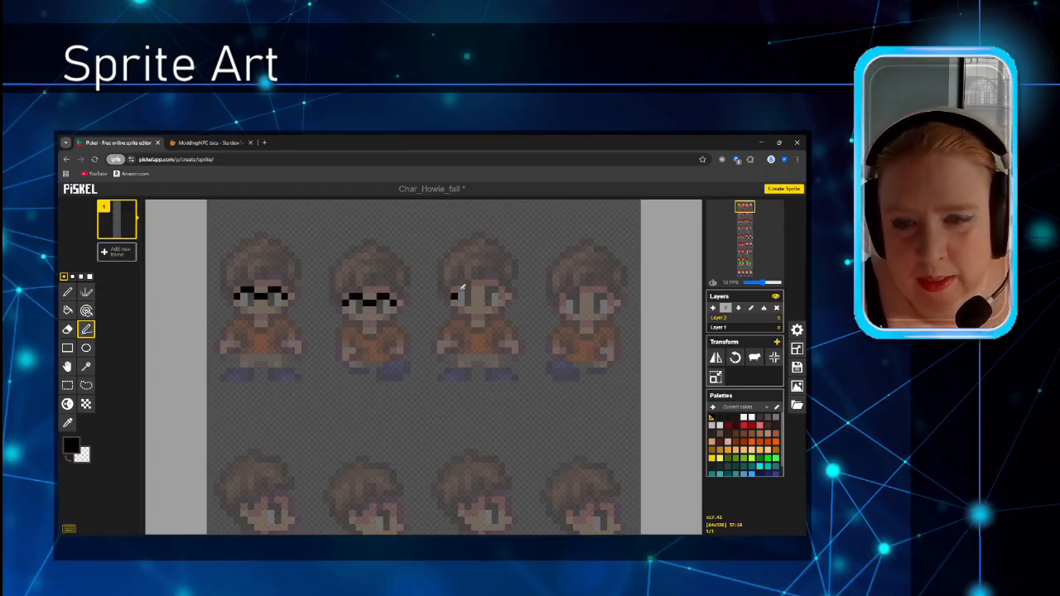
pyautogui.moveTo(461, 290); pyautogui.dragTo(496, 290)
pyautogui.click(502, 296)
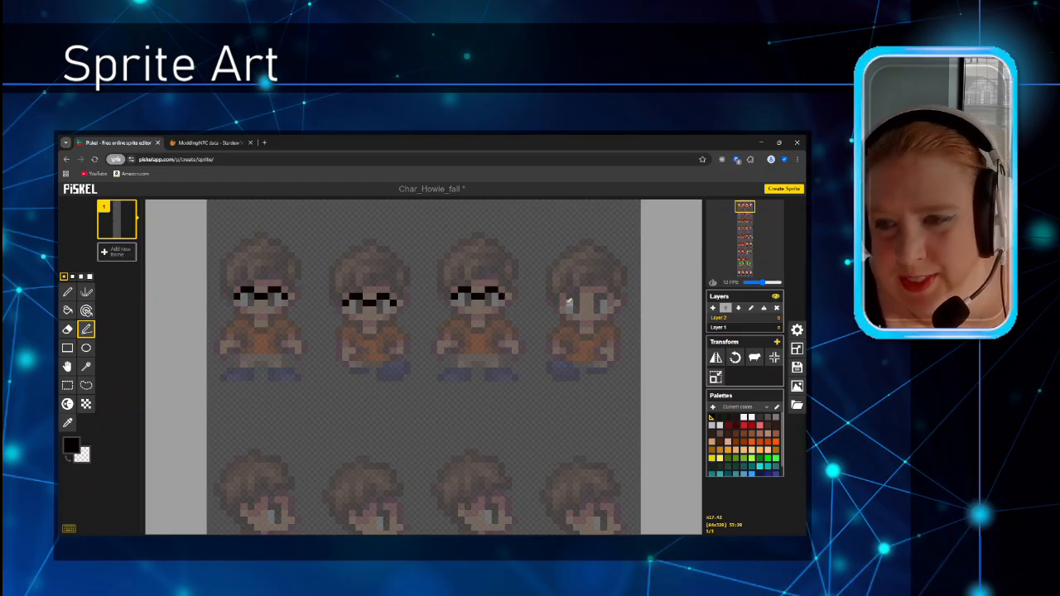
pyautogui.click(563, 296)
pyautogui.moveTo(569, 290); pyautogui.dragTo(603, 290)
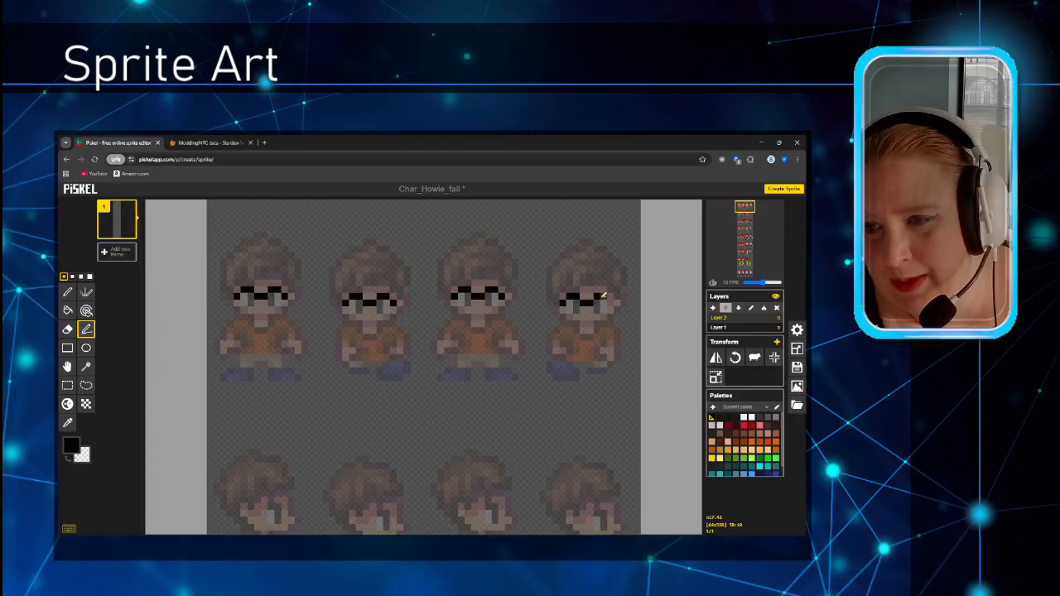
pyautogui.click(610, 297)
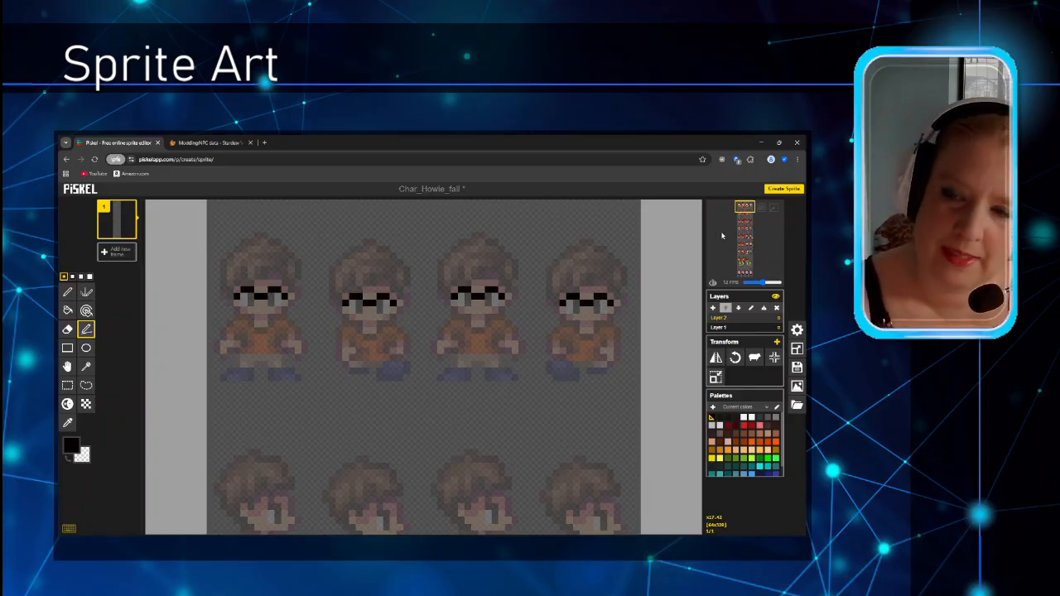
pyautogui.moveTo(721, 225)
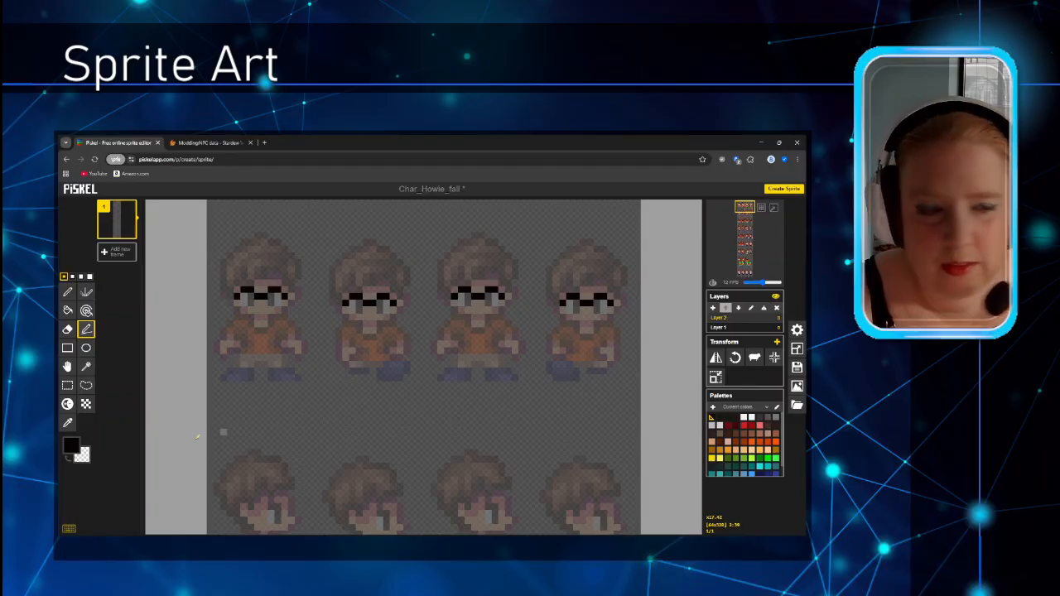
# Step: Paint the first character's irises with dark blue upper pixels and medium blue lower pixels
pyautogui.click(69, 447)
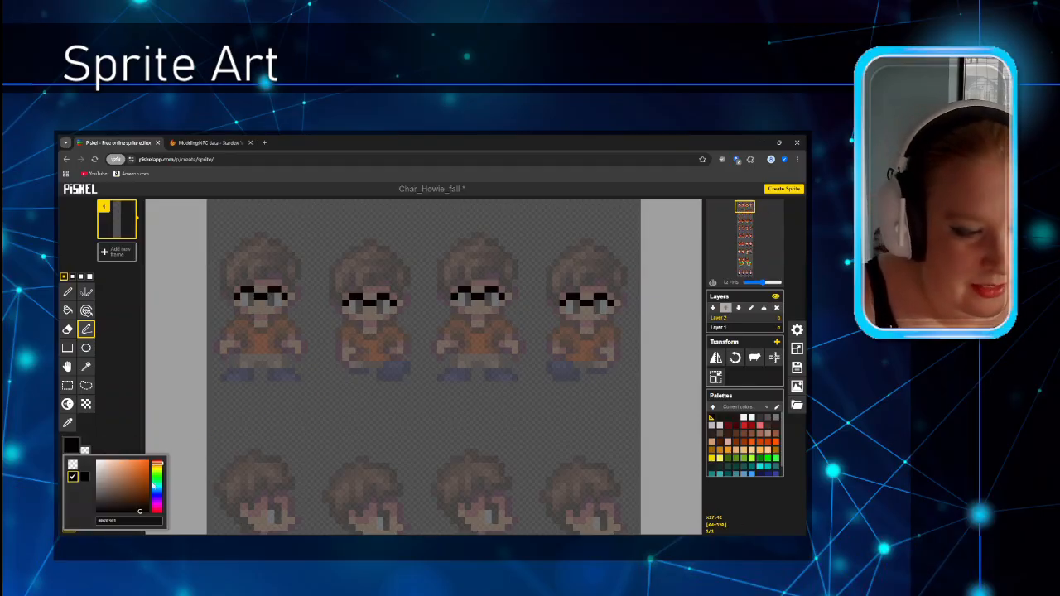
pyautogui.moveTo(157, 466); pyautogui.dragTo(166, 494)
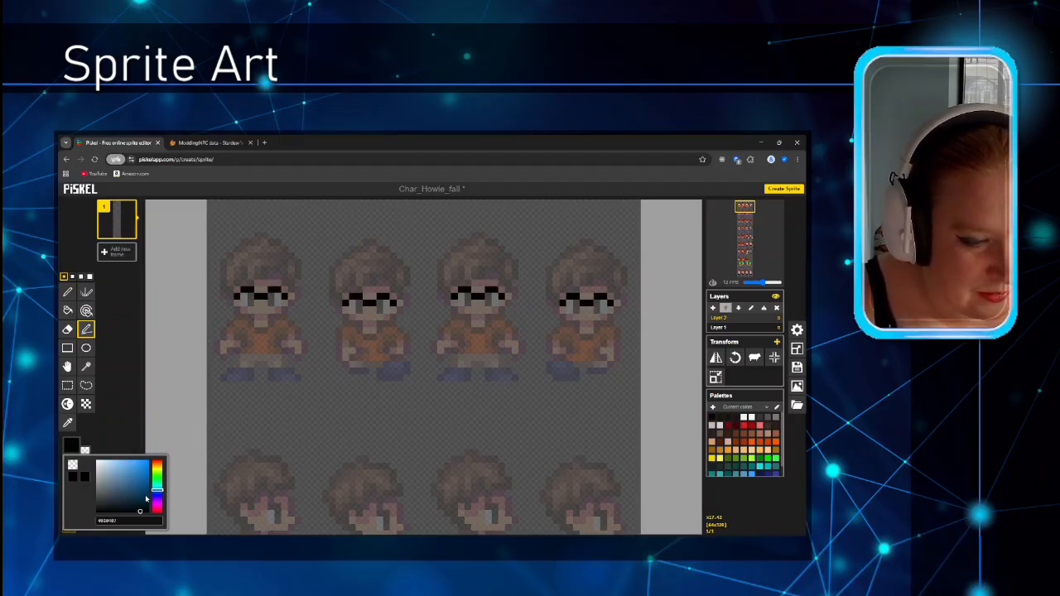
pyautogui.click(126, 500)
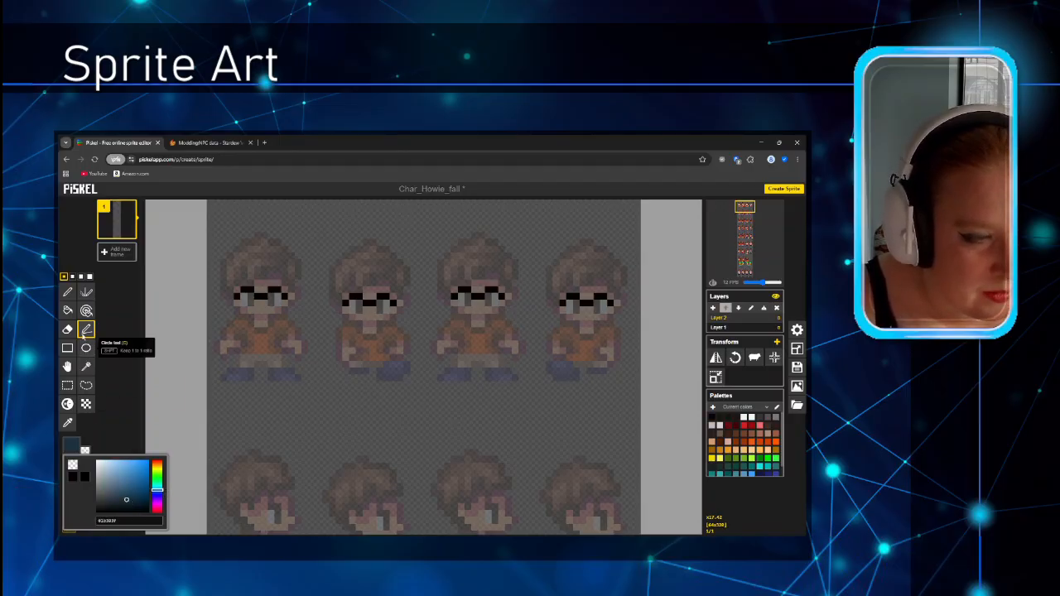
pyautogui.click(252, 296)
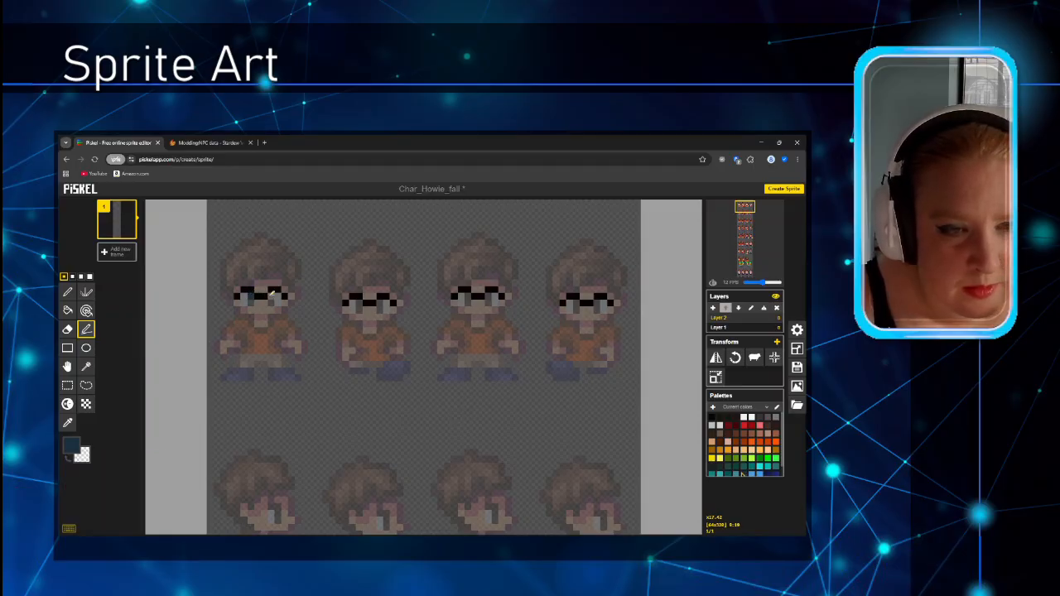
pyautogui.click(72, 446)
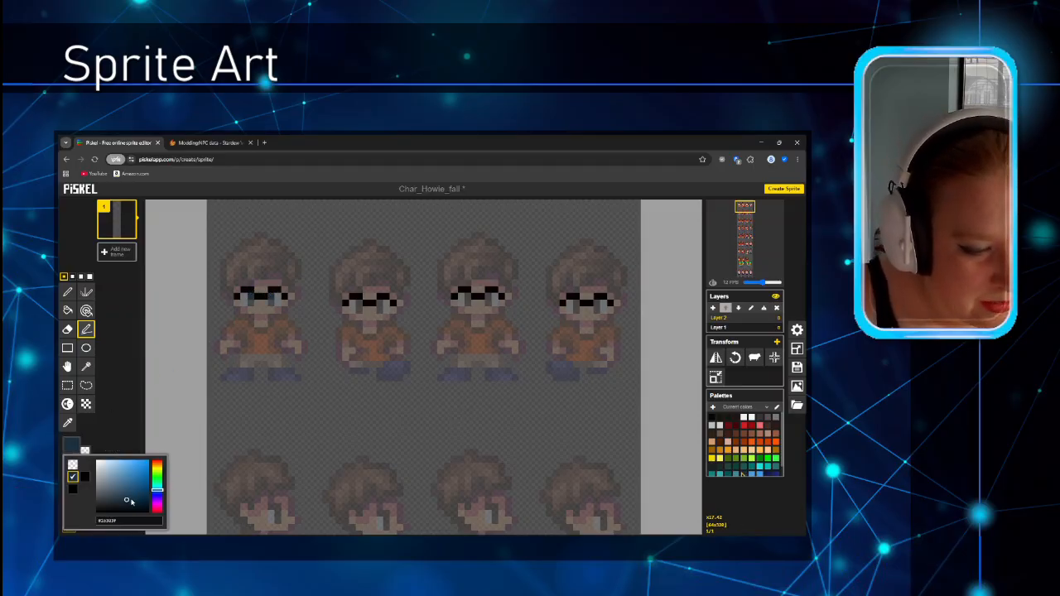
pyautogui.click(127, 498)
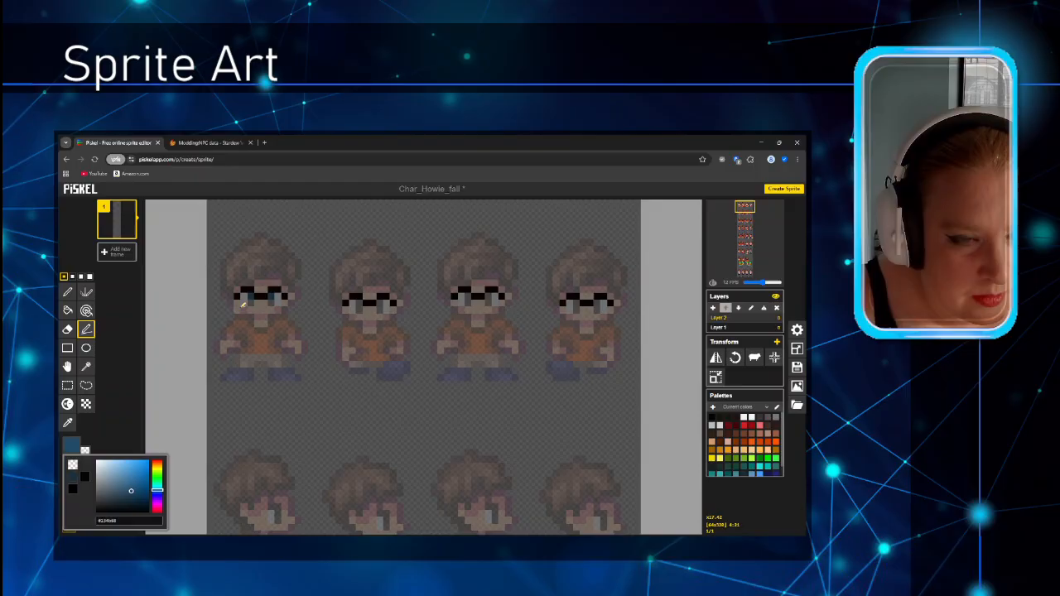
pyautogui.click(251, 302)
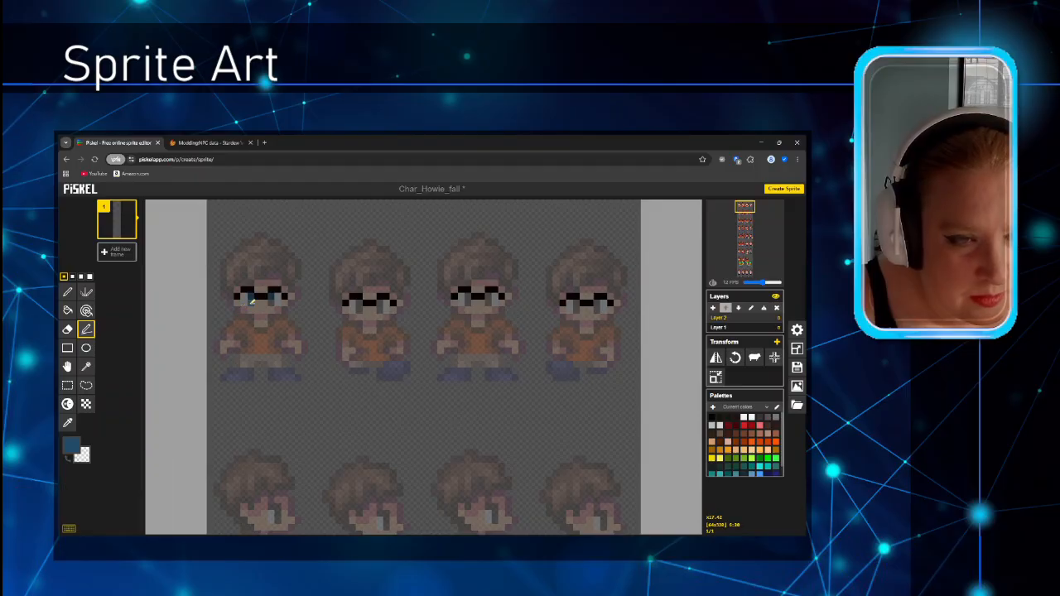
# Step: Fill the outer eye whites of the first character with a very light blue
pyautogui.click(72, 447)
pyautogui.click(108, 466)
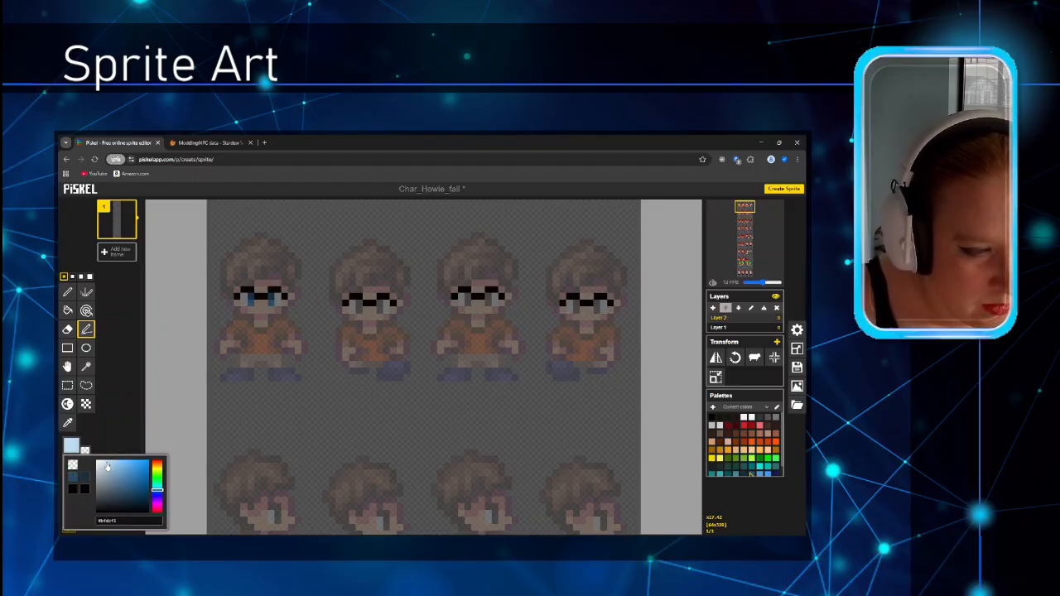
pyautogui.click(243, 298)
pyautogui.click(278, 298)
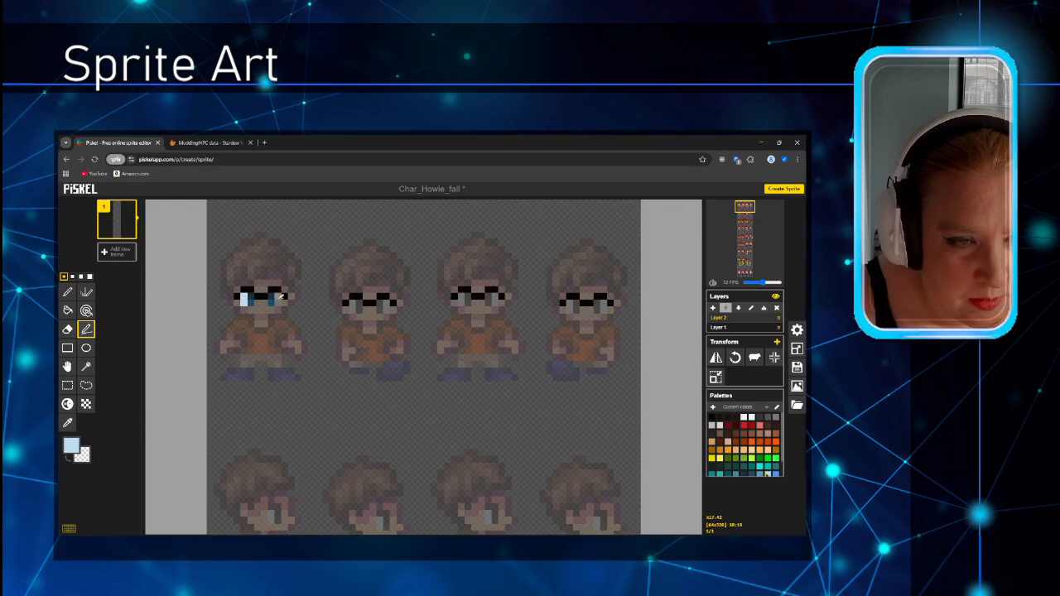
# Step: Choose a slightly darker light blue and shade the first character's eye whites beneath the glasses
pyautogui.click(71, 446)
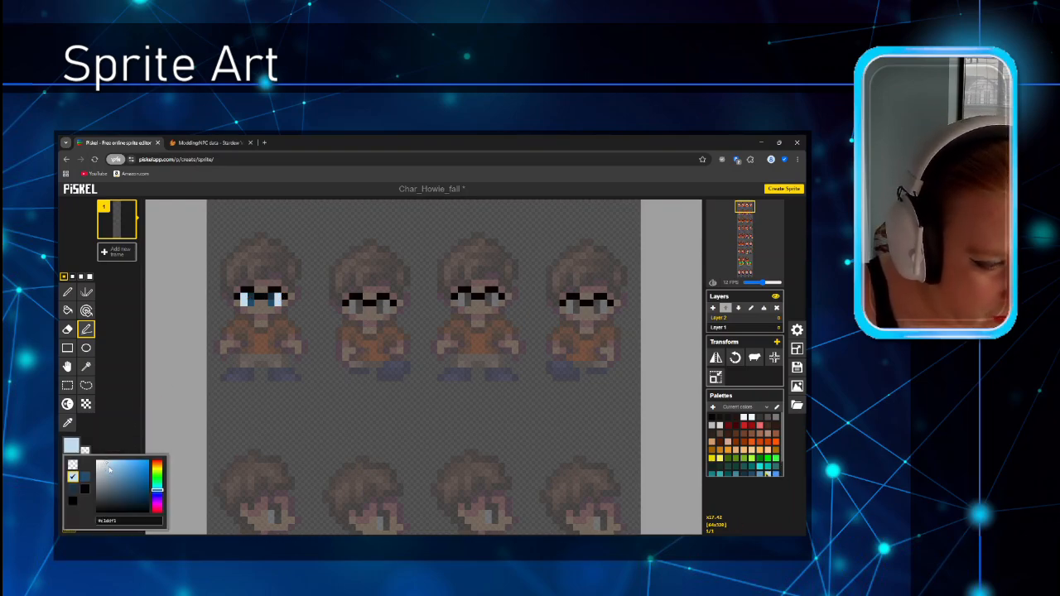
pyautogui.click(109, 469)
pyautogui.click(258, 295)
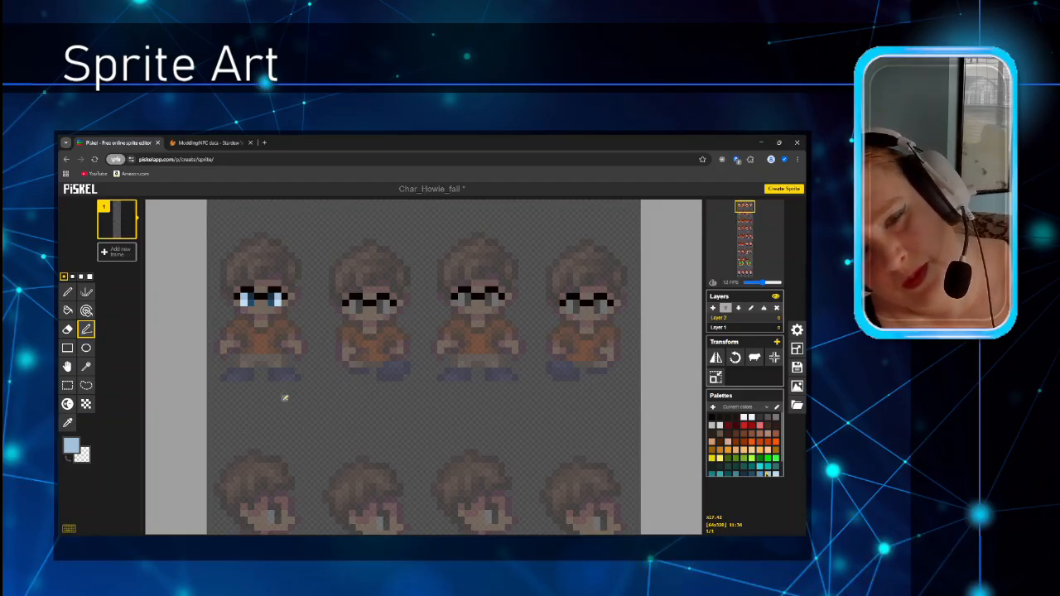
# Step: Remove the blue iris pixels from both of the first character's eyes
pyautogui.click(71, 446)
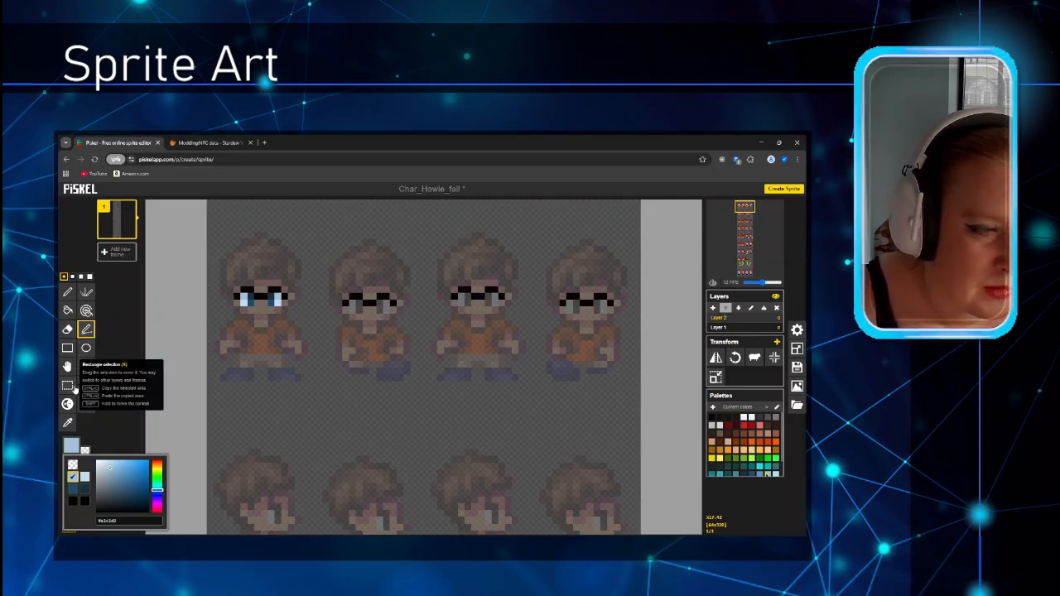
pyautogui.click(251, 299)
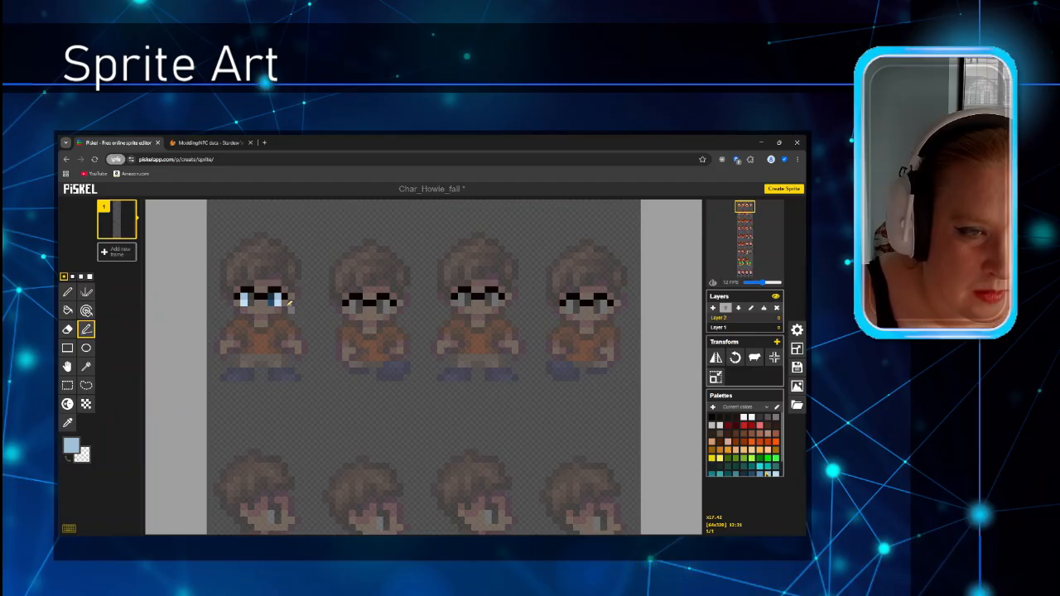
pyautogui.moveTo(271, 297); pyautogui.dragTo(271, 304)
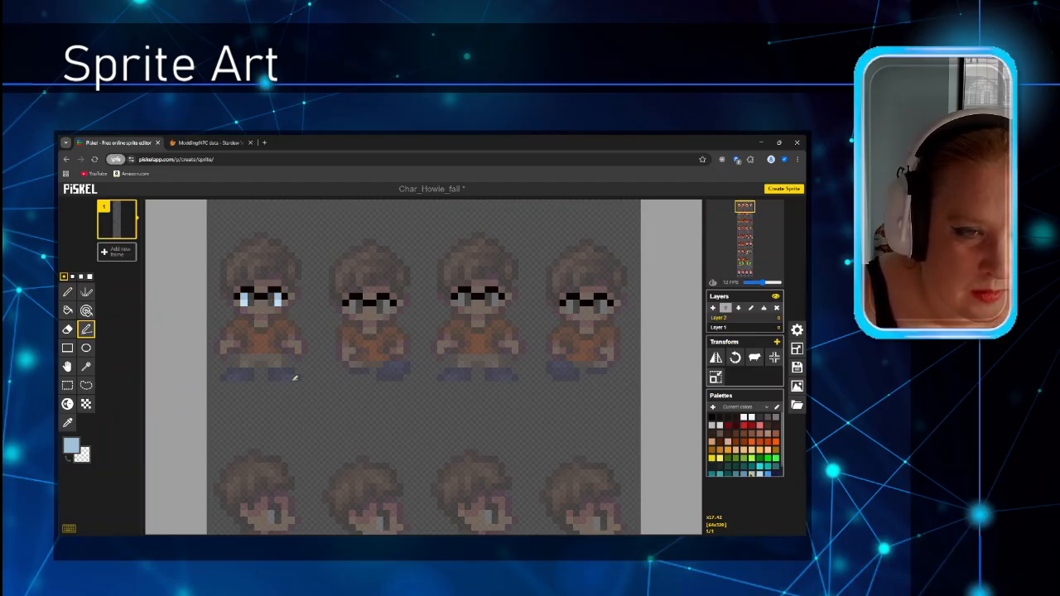
# Step: Sample the first character's original dark pupil colour from Layer 1 and return to Layer 2
pyautogui.click(721, 327)
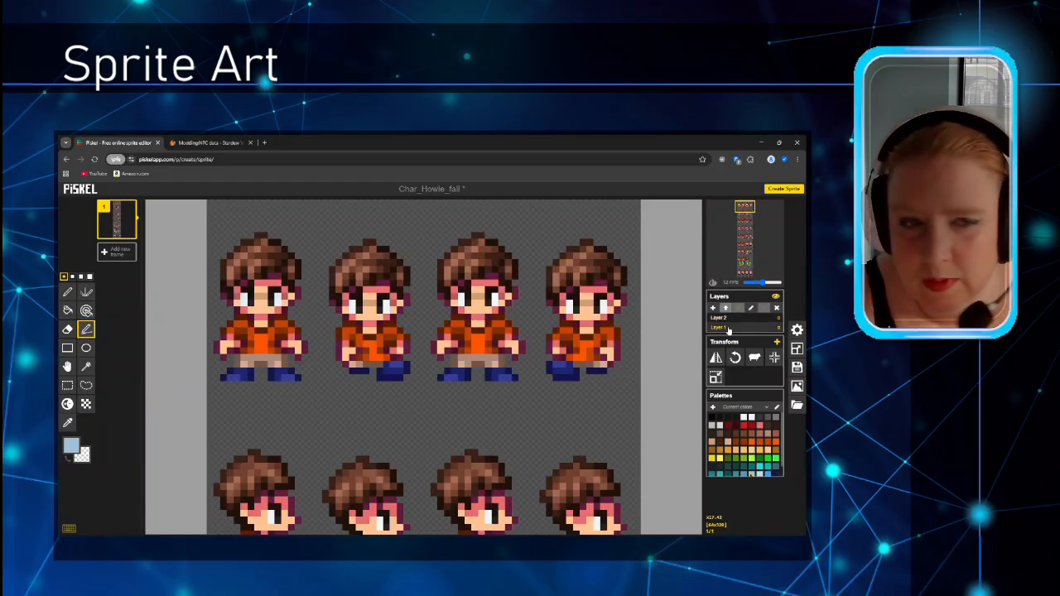
pyautogui.click(67, 423)
pyautogui.click(251, 299)
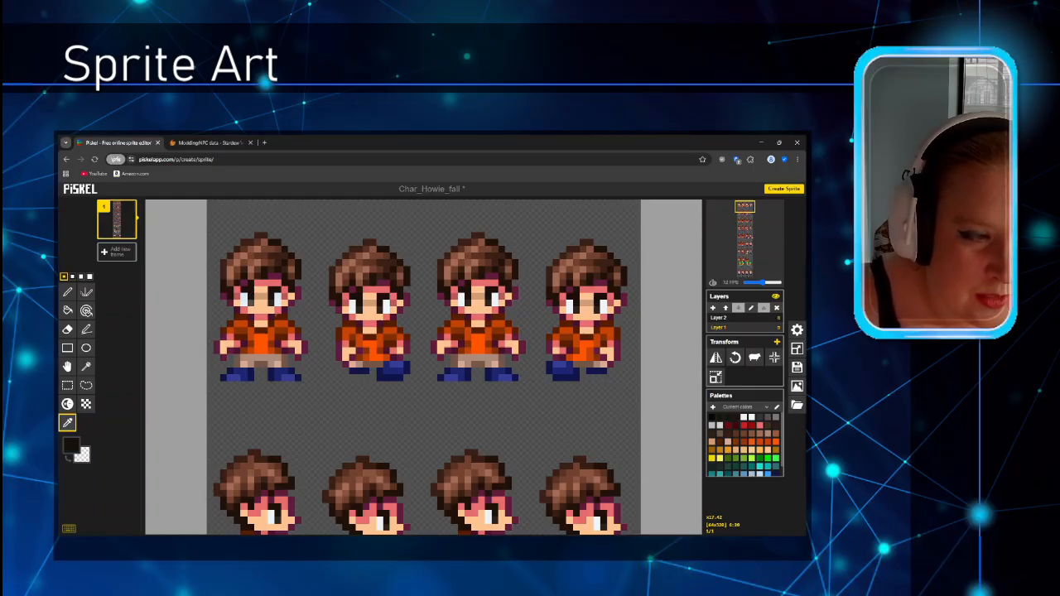
pyautogui.click(740, 318)
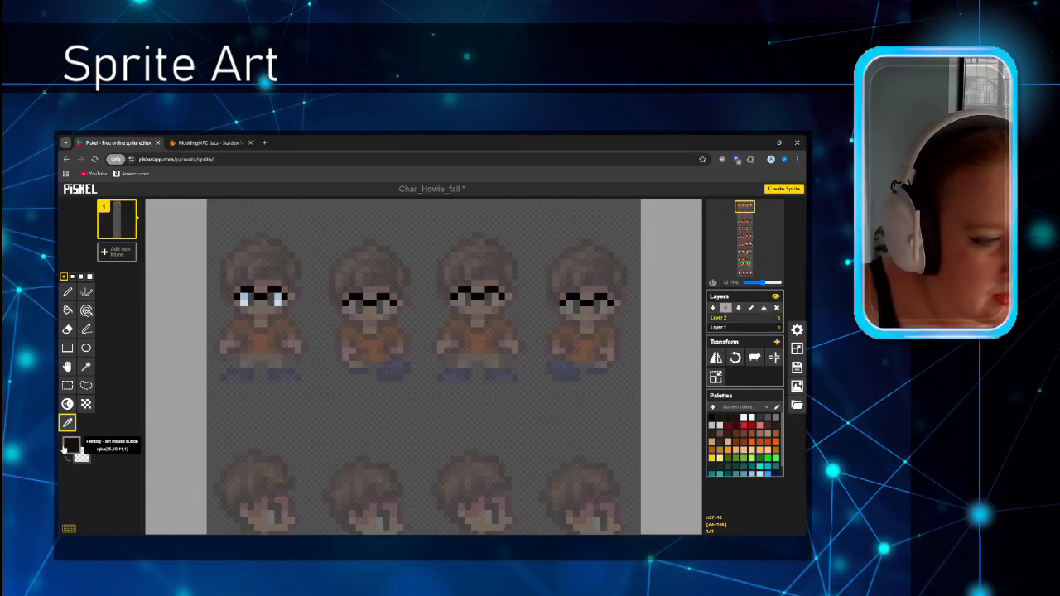
# Step: Shift the dark pupil colour's hue towards yellow and paint it into the first character's eyes with the Stroke tool
pyautogui.click(71, 445)
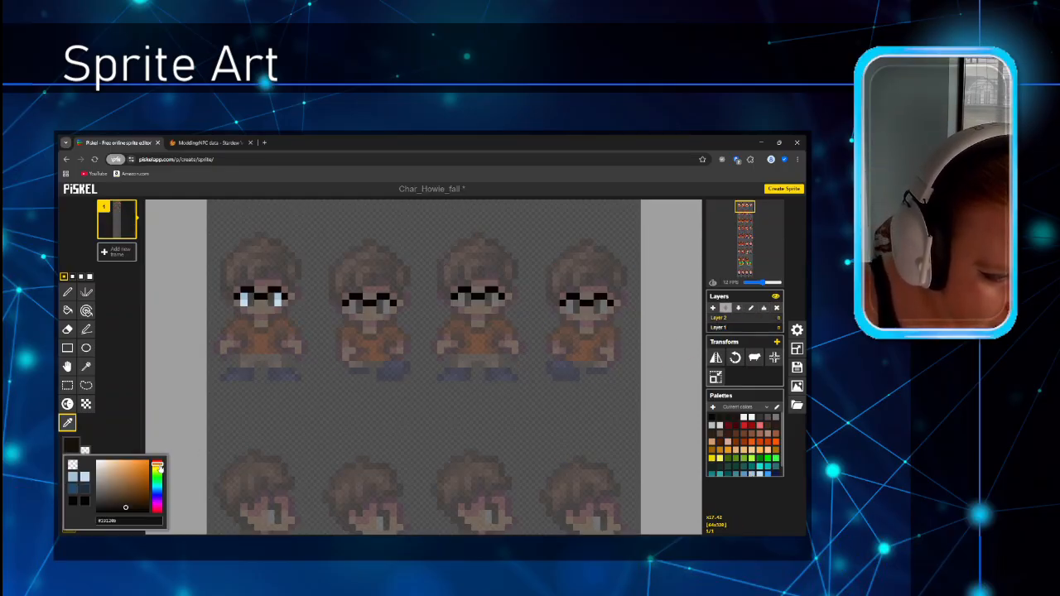
pyautogui.moveTo(160, 467); pyautogui.dragTo(160, 470)
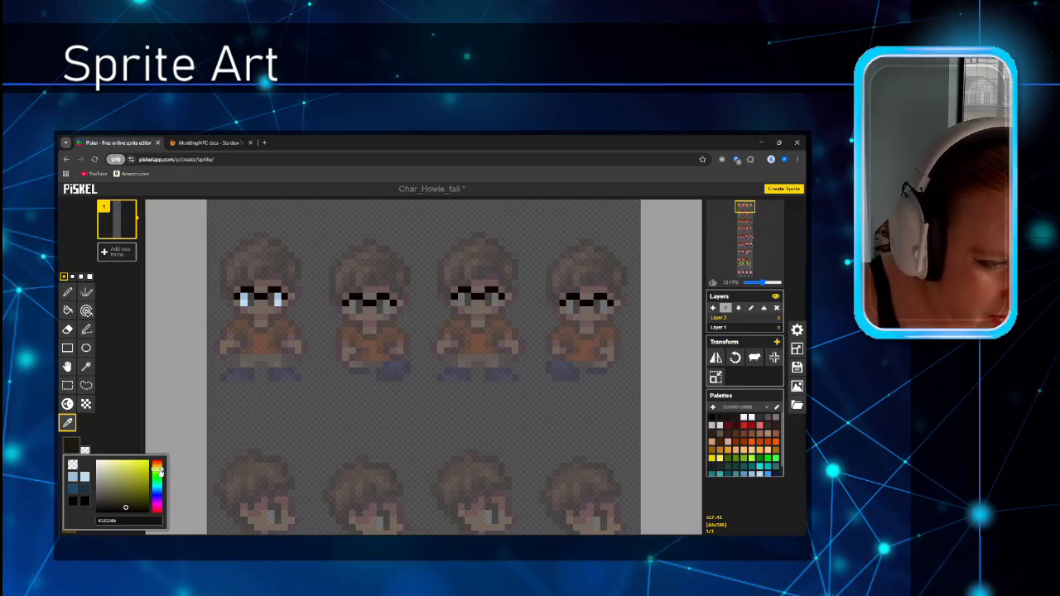
pyautogui.click(87, 330)
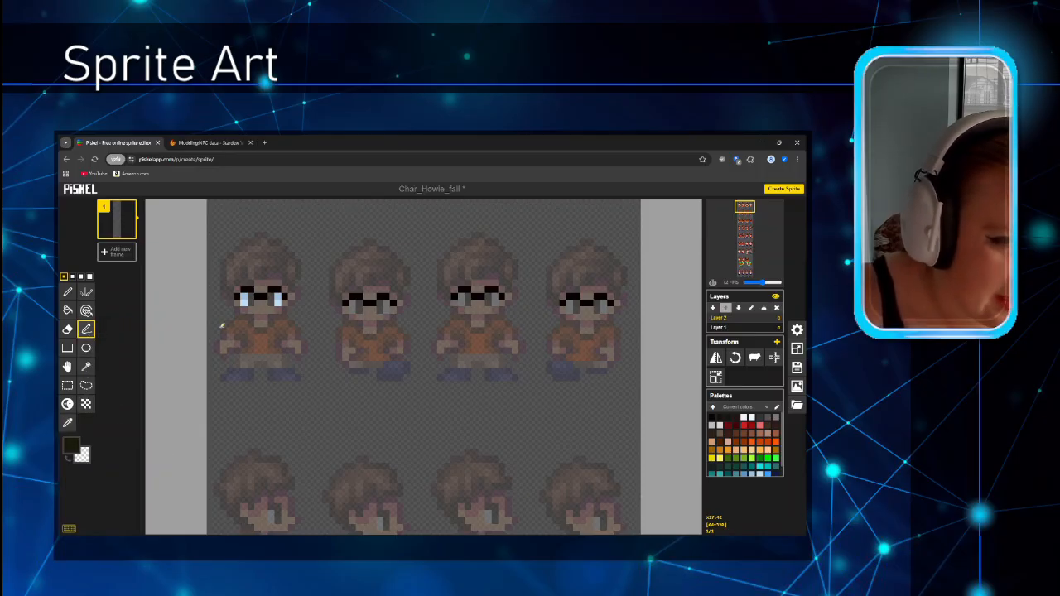
pyautogui.moveTo(267, 298); pyautogui.dragTo(276, 292)
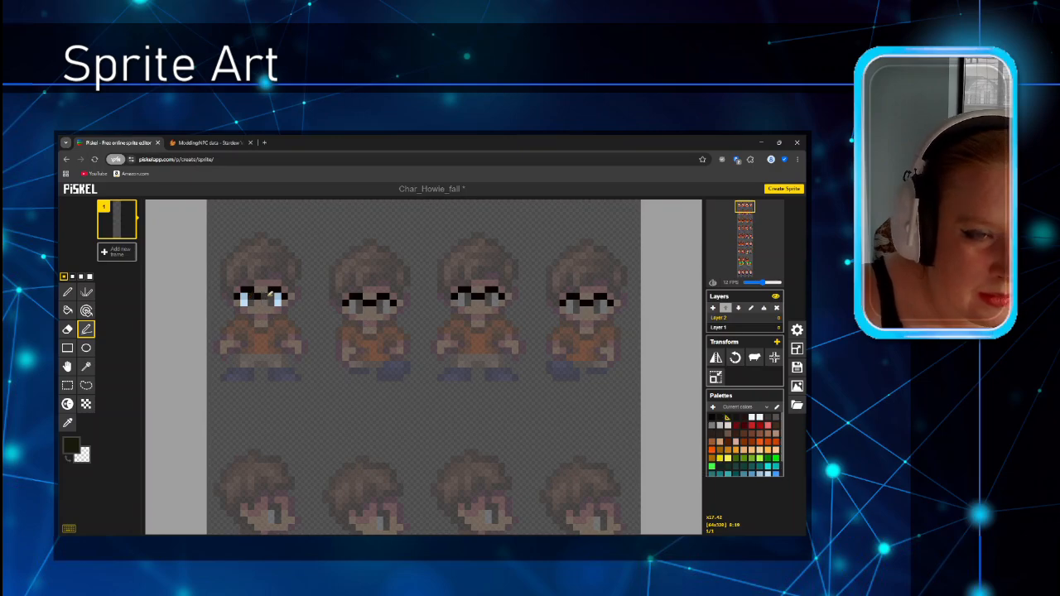
# Step: Lighten the dark yellow-green pupil colour slightly and apply it to the first character's eye on Layer 2
pyautogui.click(71, 445)
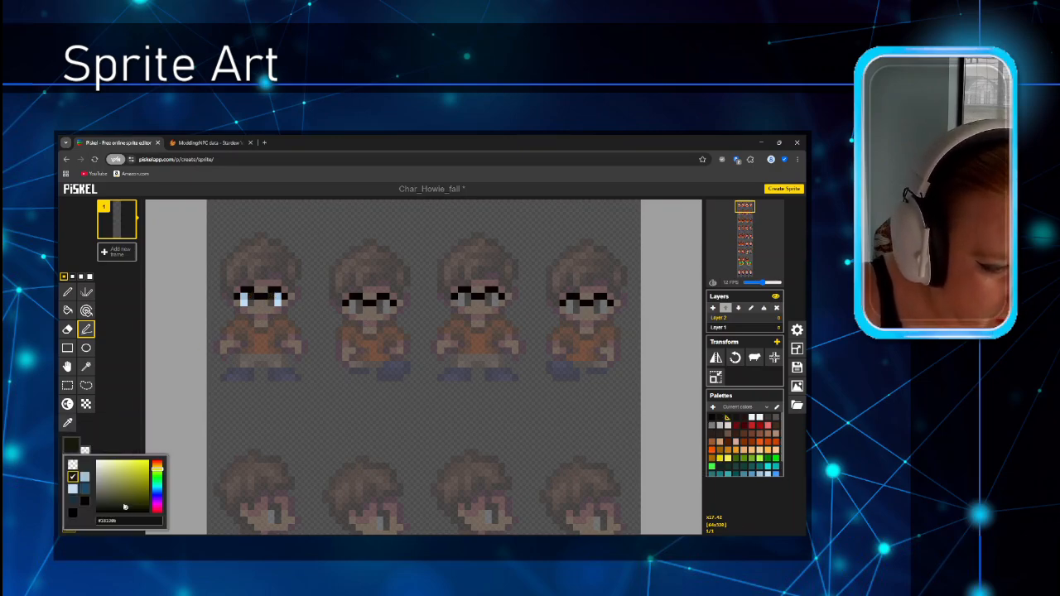
pyautogui.click(123, 505)
pyautogui.click(254, 304)
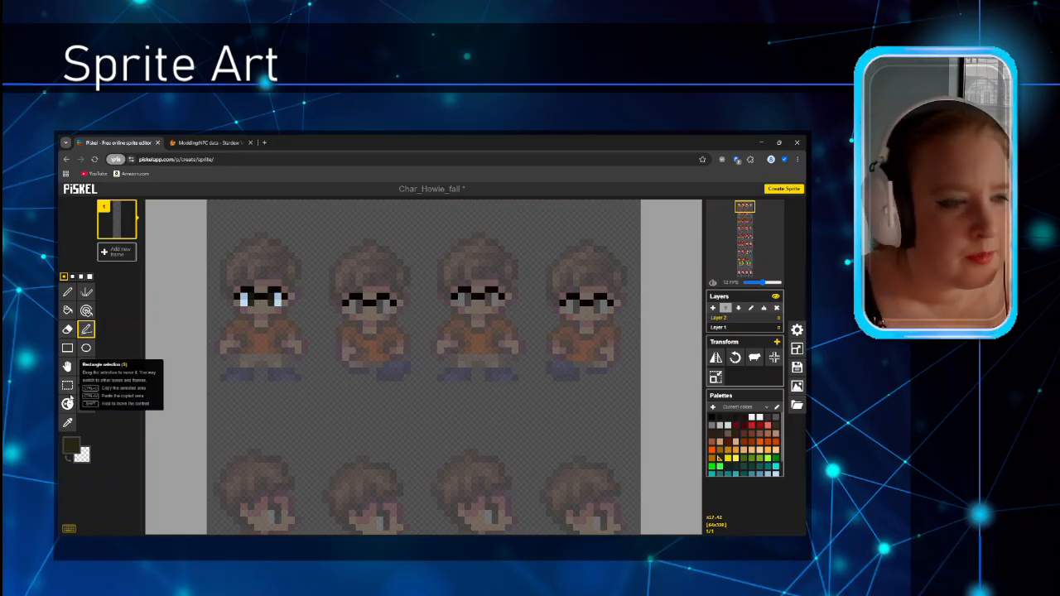
# Step: Copy the first character's glasses and eyes and paste them onto the other three front-facing sprites in the top row
pyautogui.click(68, 386)
pyautogui.moveTo(229, 276); pyautogui.dragTo(294, 312)
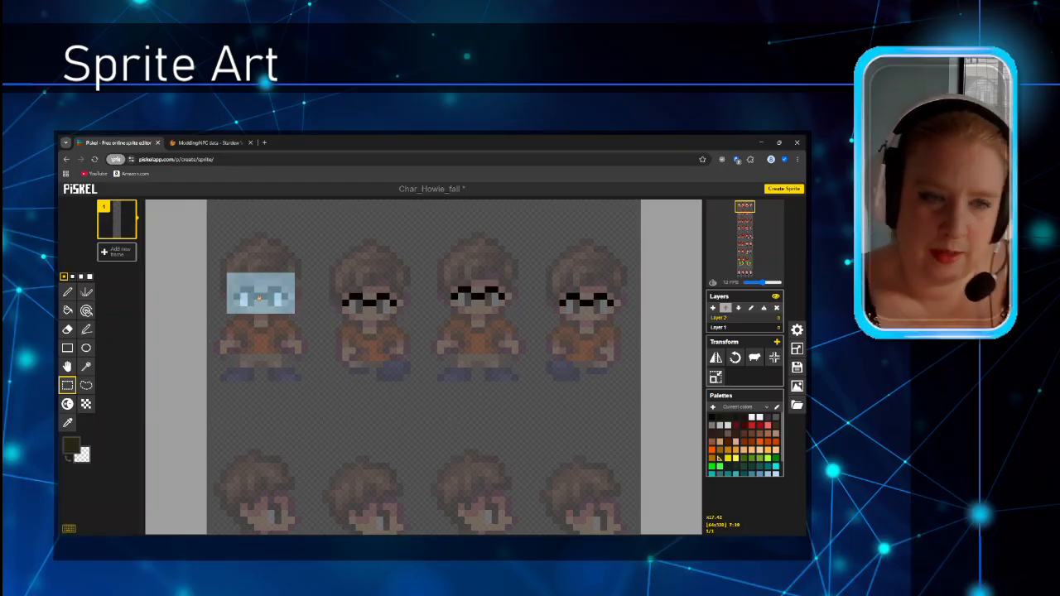
pyautogui.moveTo(259, 303); pyautogui.dragTo(586, 327)
pyautogui.hotkey('ctrl', 'v')
pyautogui.hotkey('ctrl', 'v')
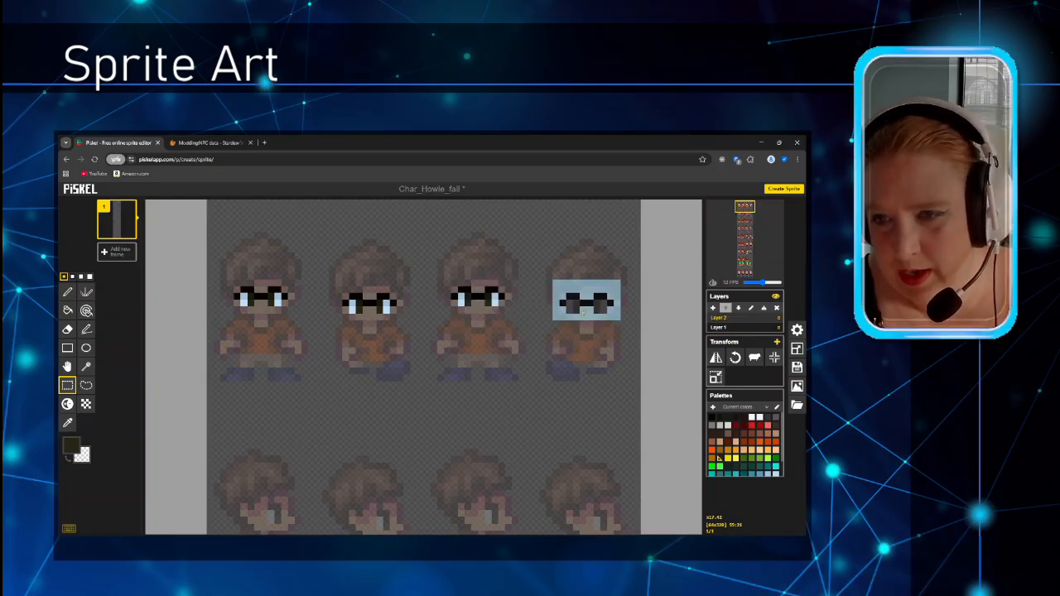
pyautogui.hotkey('ctrl', 'v')
pyautogui.click(514, 374)
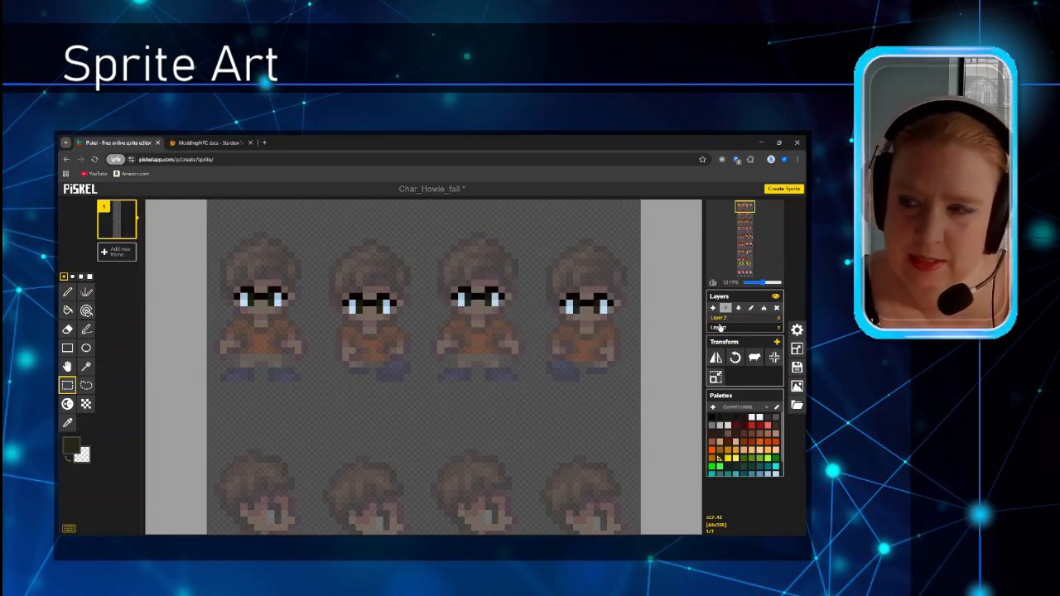
# Step: Open the sprite preview in its own window, enlarge it to check the sheet, and close it
pyautogui.moveTo(773, 258)
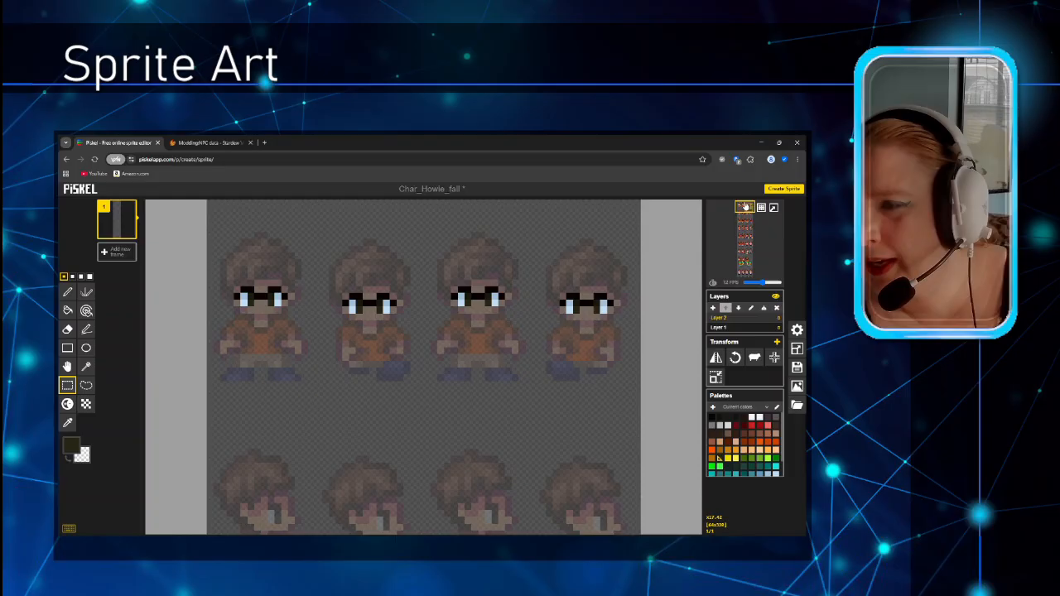
pyautogui.click(774, 208)
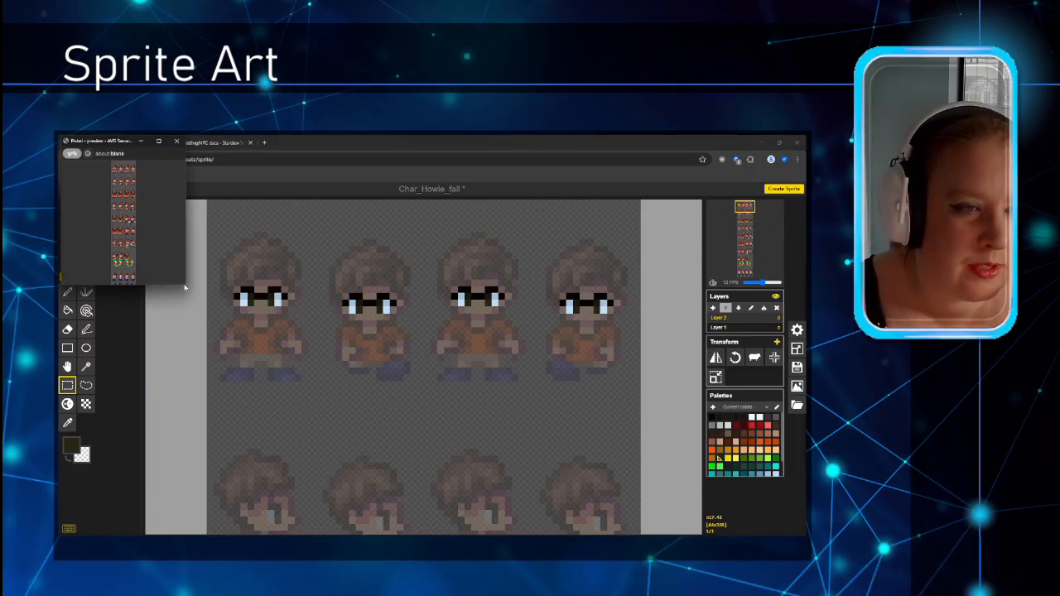
pyautogui.moveTo(186, 285); pyautogui.dragTo(452, 418)
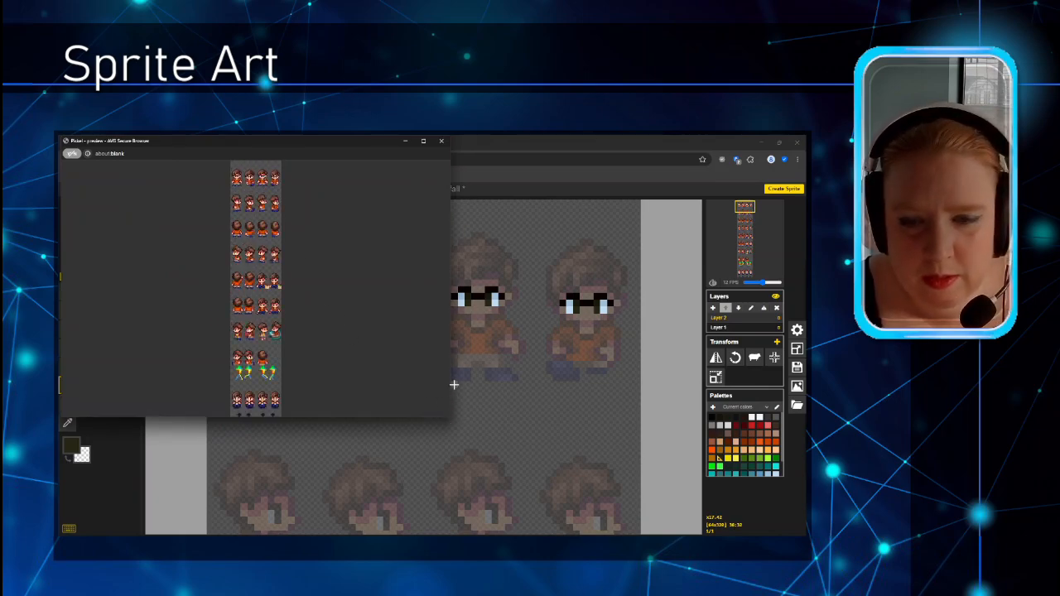
pyautogui.moveTo(451, 385); pyautogui.dragTo(642, 385)
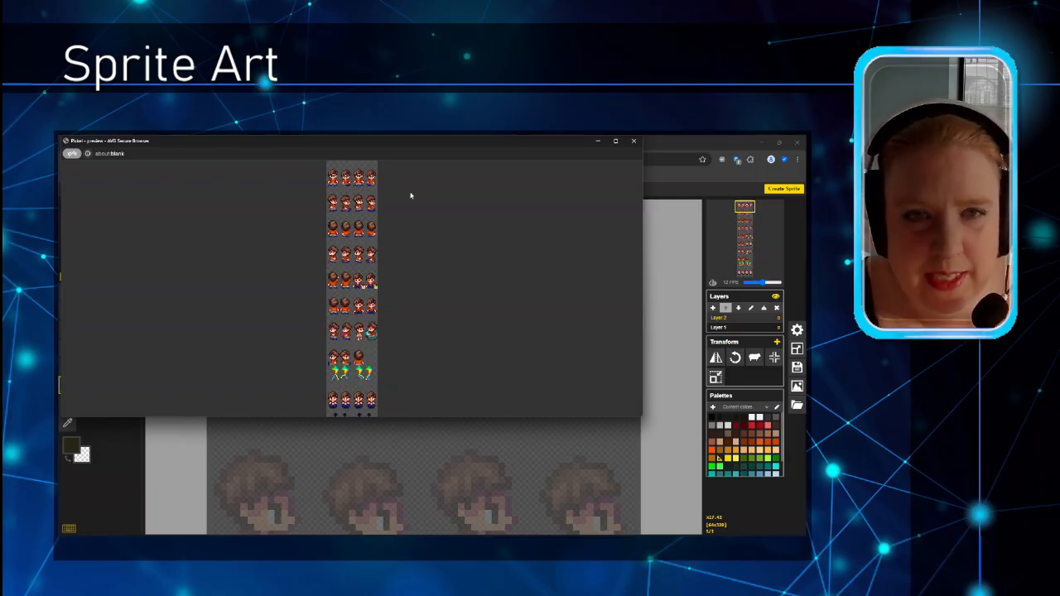
pyautogui.click(634, 142)
# Step: Sample the dark eye-line colour from the rightmost seated character with the sack on Layer 1 and return to Layer 2
pyautogui.scroll(-3, 317, 346)
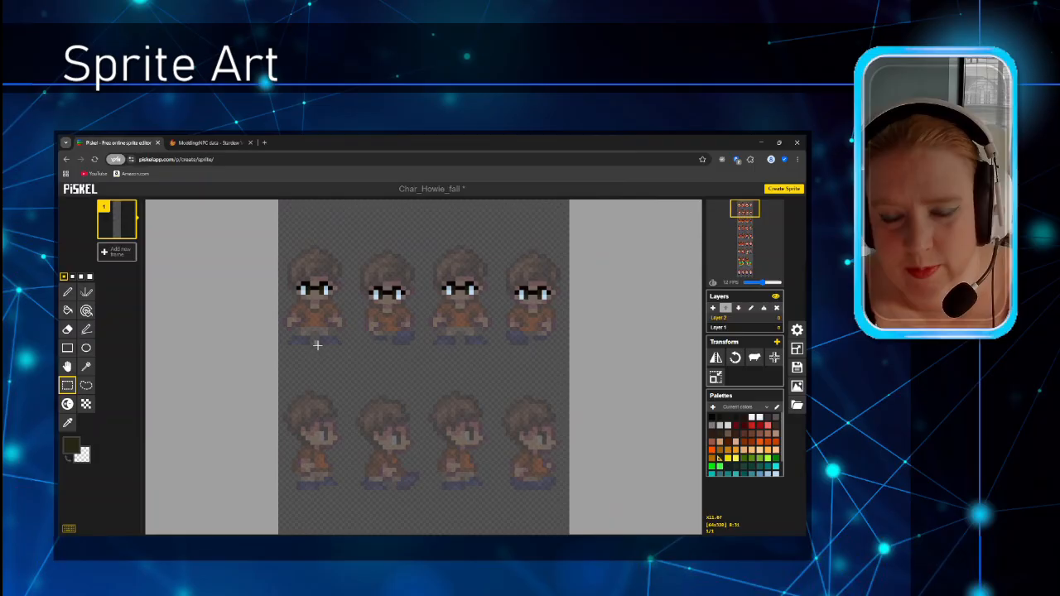
pyautogui.scroll(-3, 317, 346)
pyautogui.scroll(1, 447, 364)
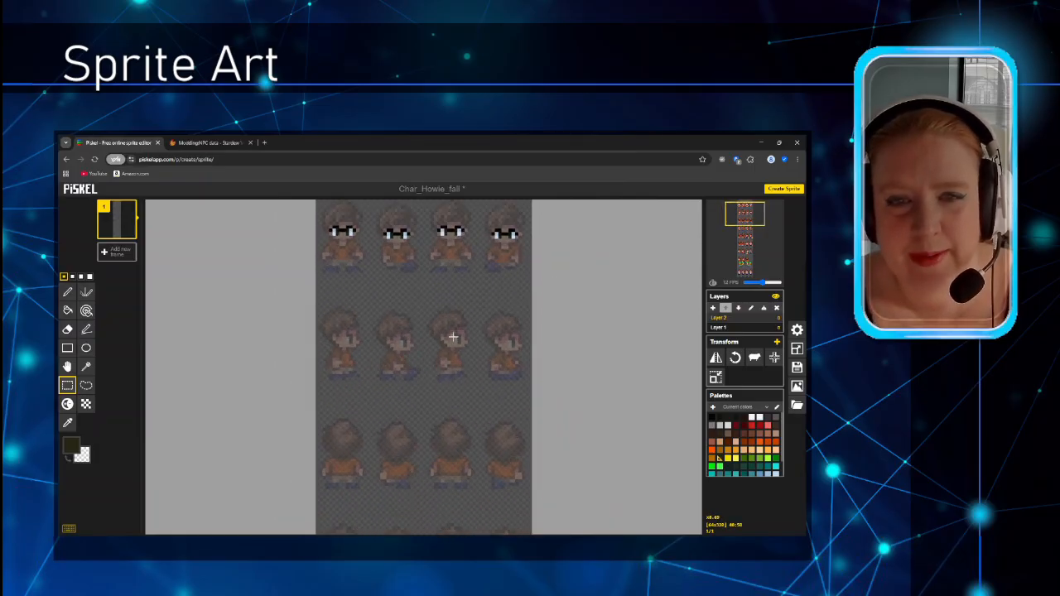
pyautogui.scroll(3, 442, 343)
pyautogui.scroll(3, 398, 280)
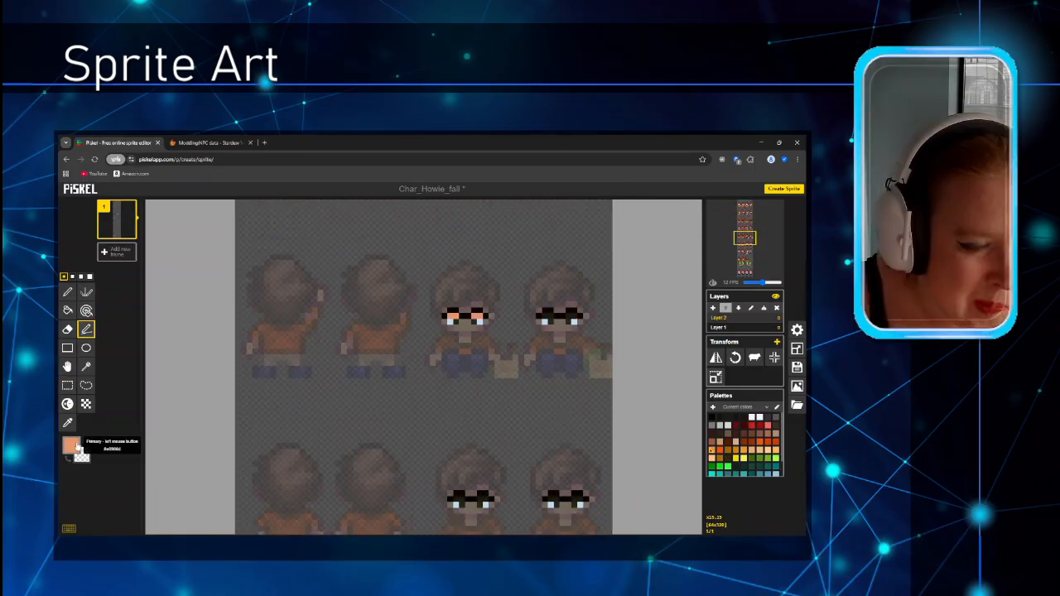
pyautogui.click(73, 446)
pyautogui.click(719, 327)
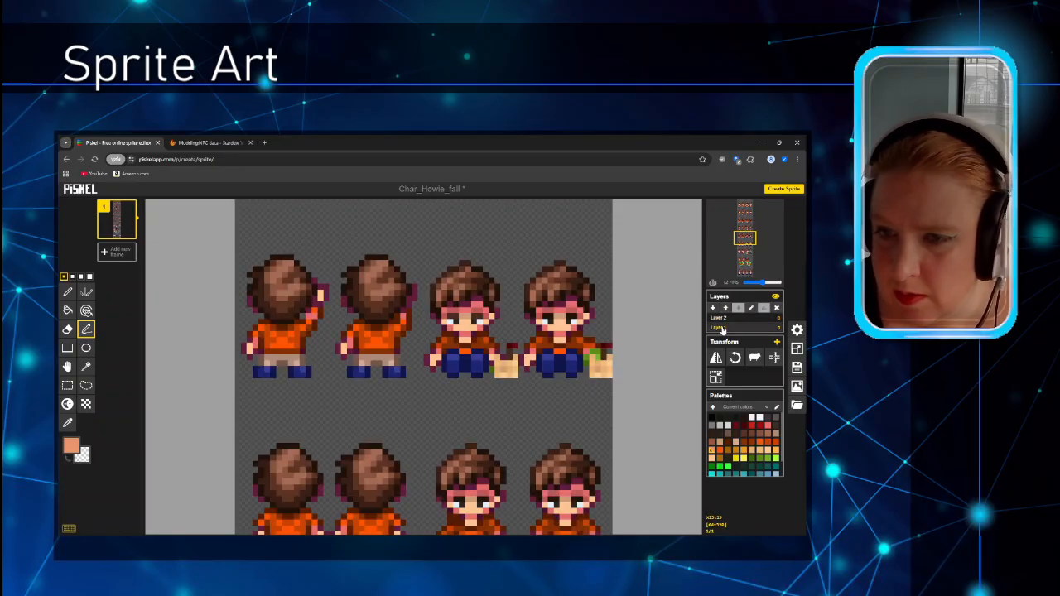
pyautogui.click(67, 423)
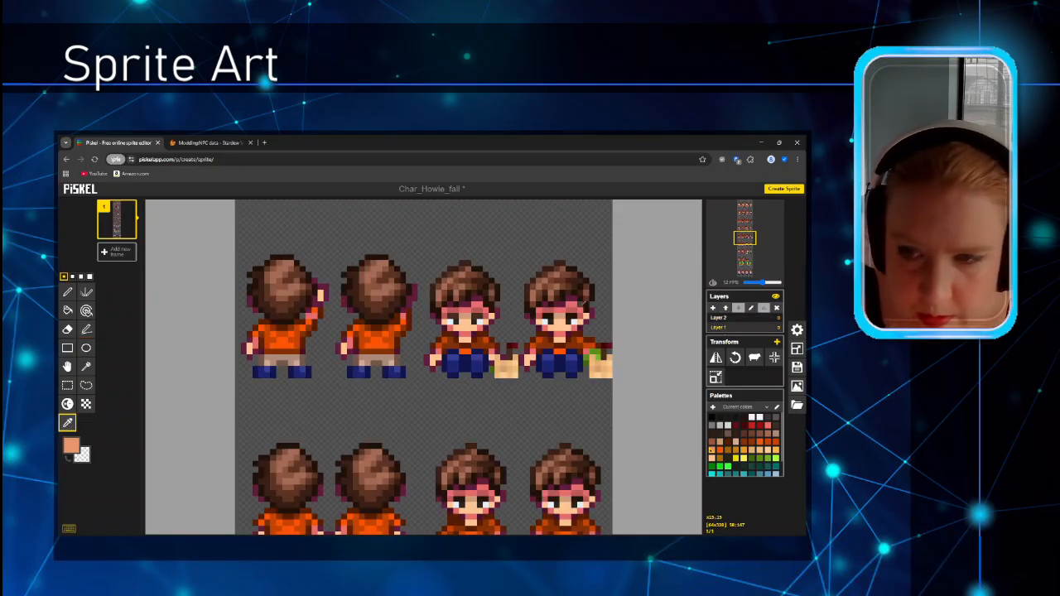
pyautogui.click(545, 316)
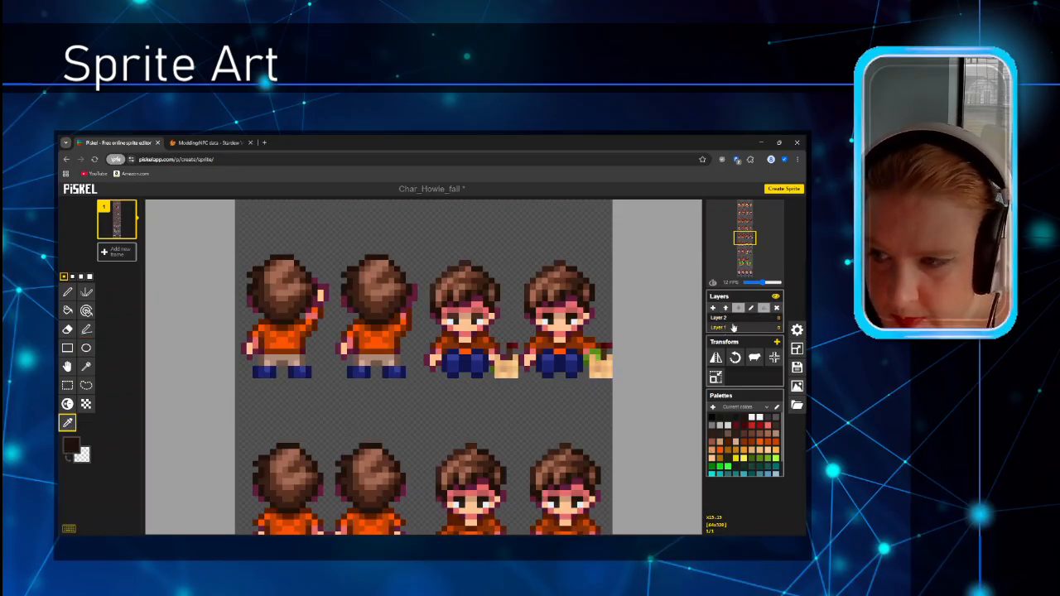
pyautogui.click(720, 318)
# Step: Shift the sampled colour to a very dark blue and paint over the orange lens pixels on the first seated character's glasses
pyautogui.click(70, 448)
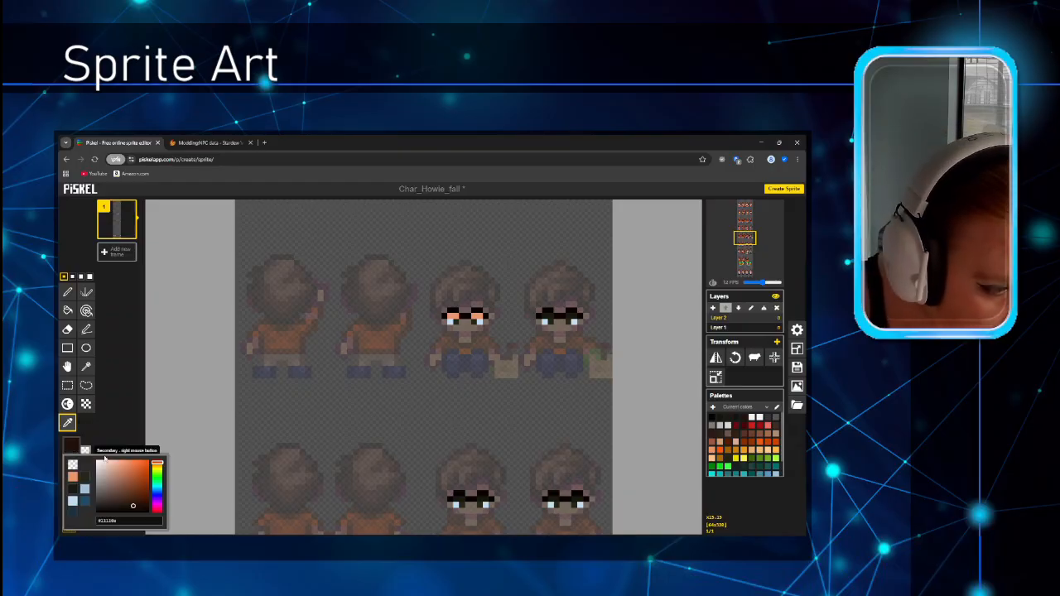
pyautogui.click(157, 469)
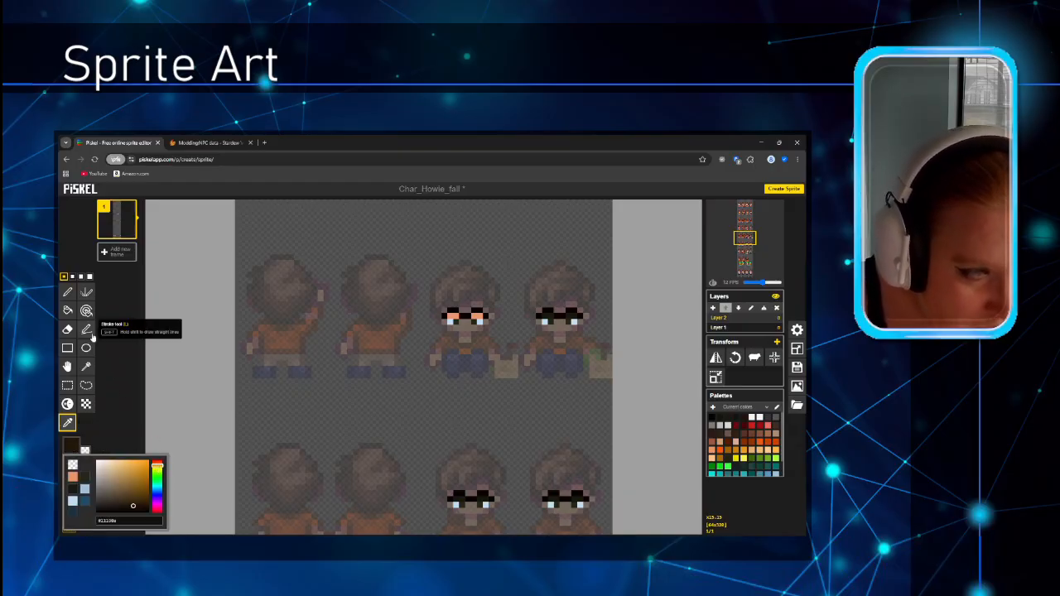
pyautogui.moveTo(157, 486); pyautogui.dragTo(162, 495)
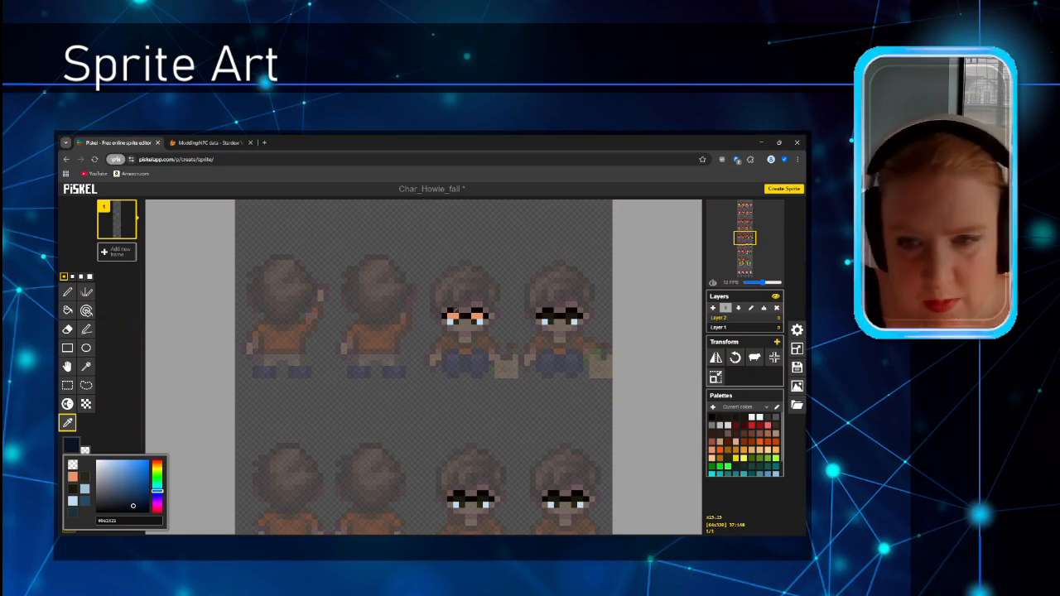
pyautogui.click(87, 330)
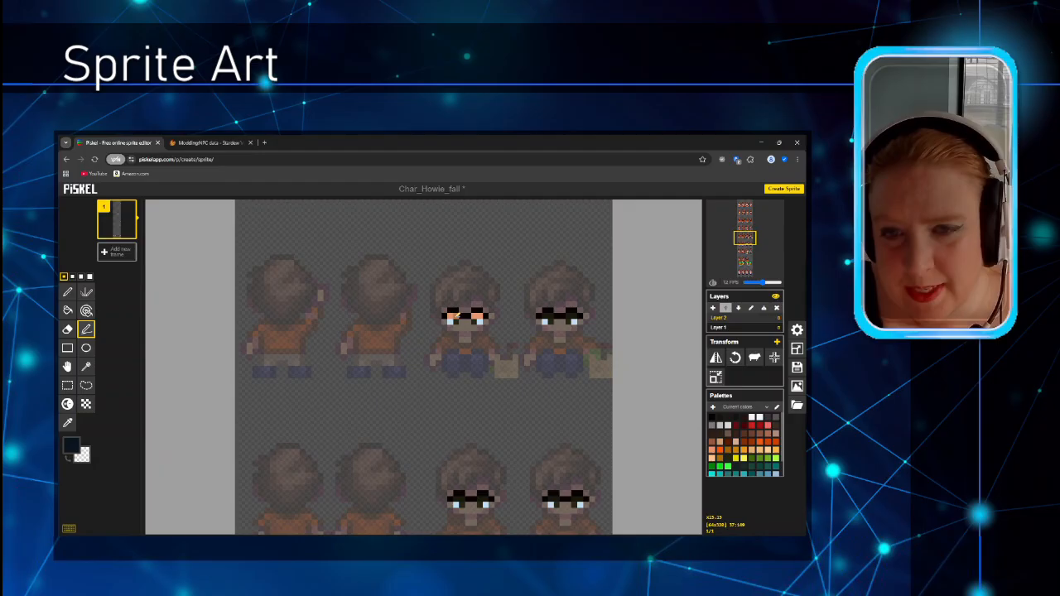
pyautogui.moveTo(456, 317); pyautogui.dragTo(451, 316)
pyautogui.click(479, 316)
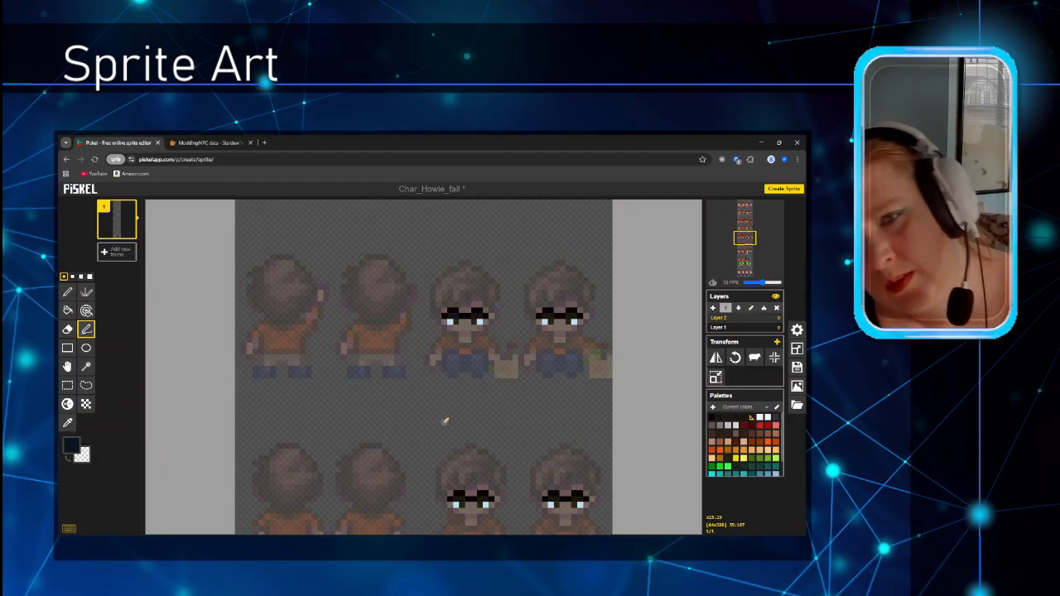
# Step: Examine the glasses and eyes on the seated and side-facing sprites, the top rows and the complete sheet
pyautogui.scroll(-1, 445, 421)
pyautogui.scroll(-2, 445, 421)
pyautogui.scroll(3, 525, 392)
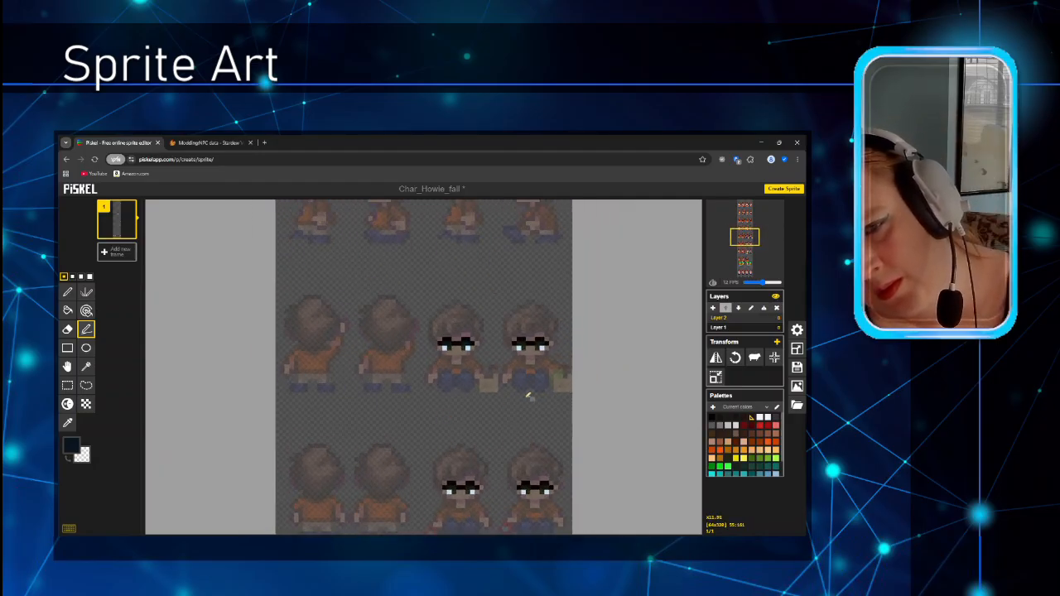
pyautogui.scroll(1, 537, 373)
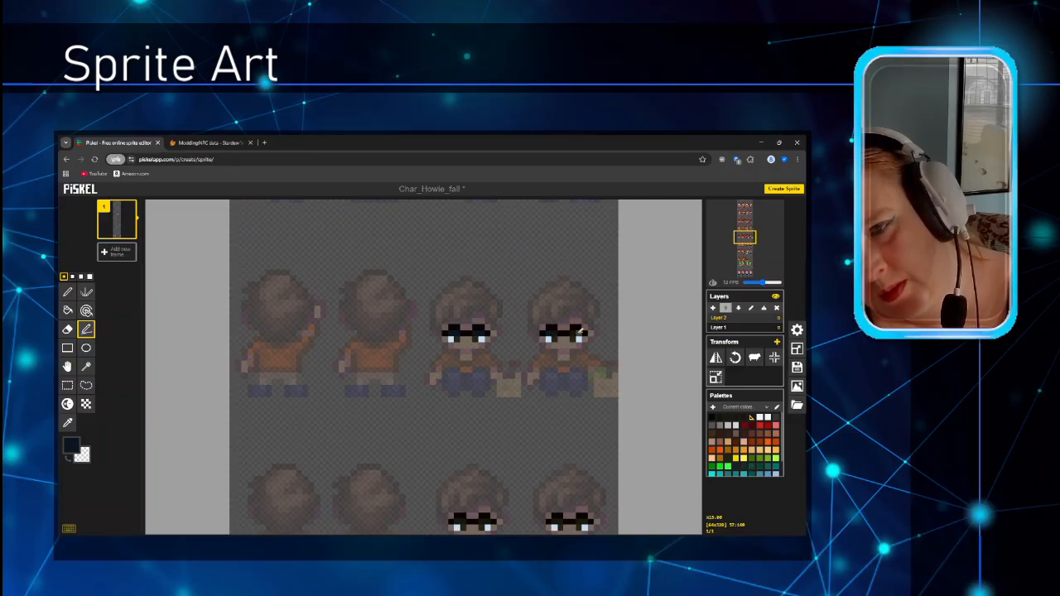
pyautogui.scroll(-3, 507, 416)
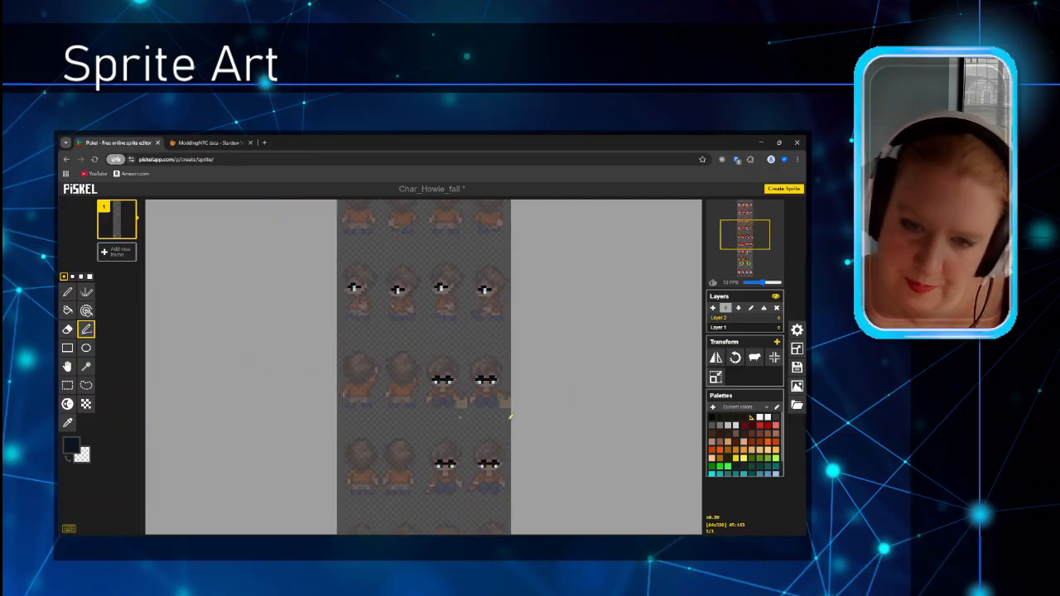
pyautogui.scroll(3, 478, 490)
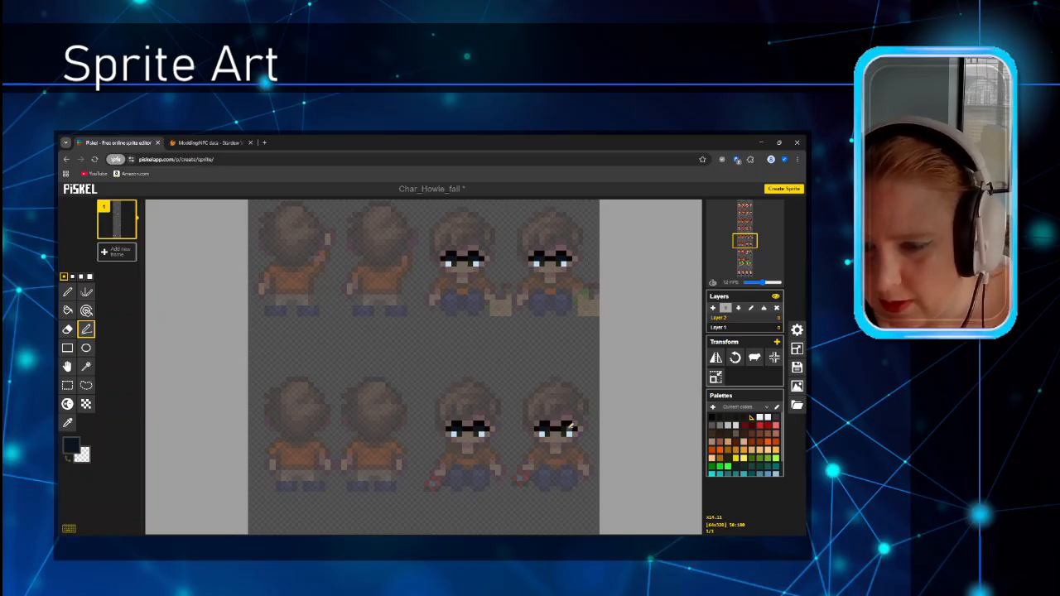
pyautogui.scroll(-5, 567, 427)
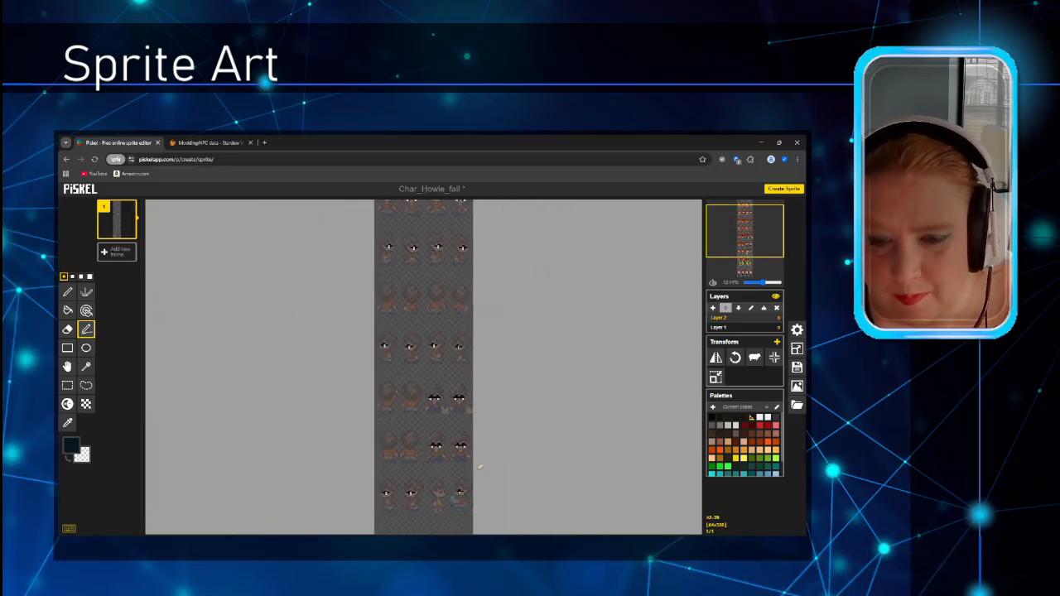
pyautogui.scroll(5, 464, 515)
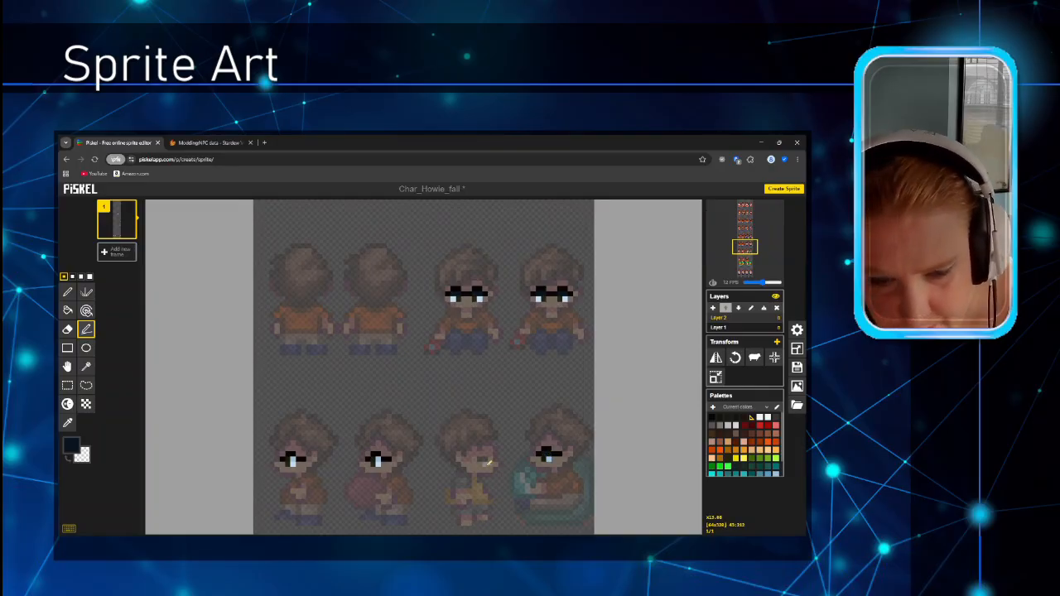
pyautogui.scroll(-5, 490, 464)
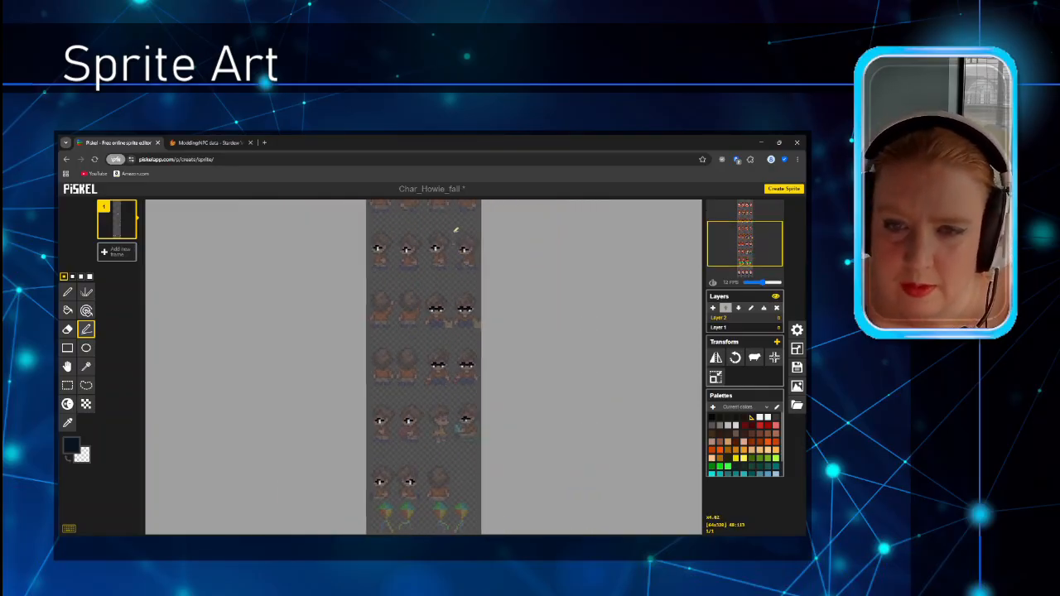
pyautogui.moveTo(722, 244); pyautogui.dragTo(719, 218)
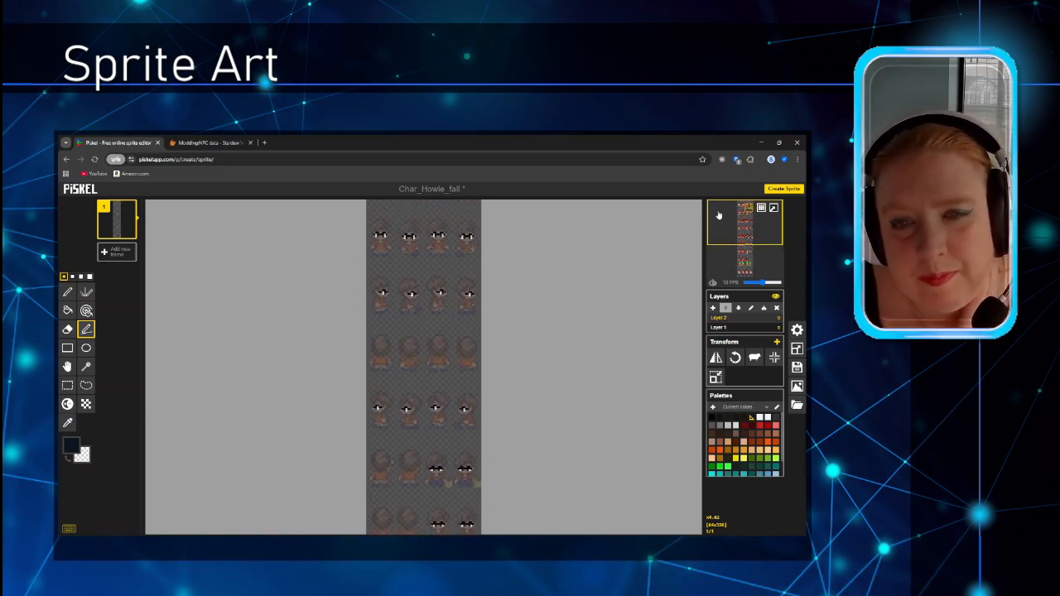
pyautogui.scroll(-1, 473, 348)
pyautogui.scroll(-4, 454, 386)
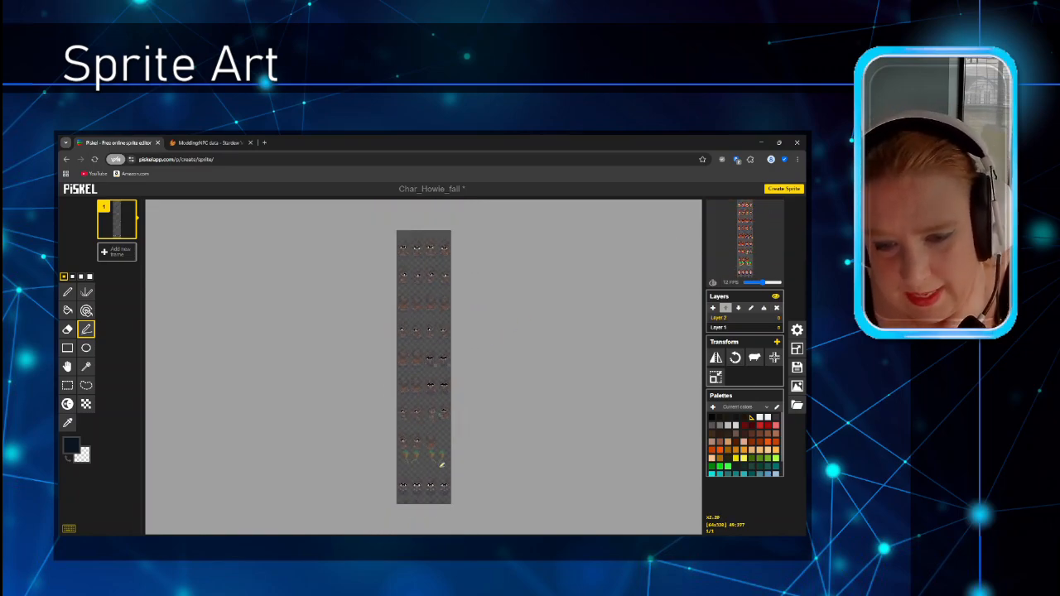
pyautogui.scroll(1, 441, 467)
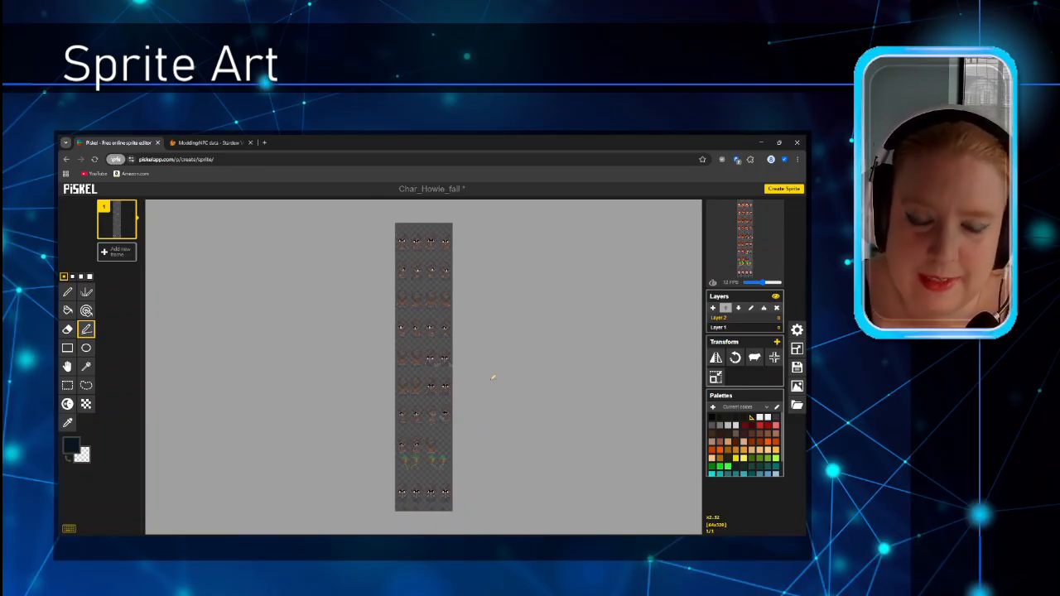
pyautogui.scroll(1, 494, 378)
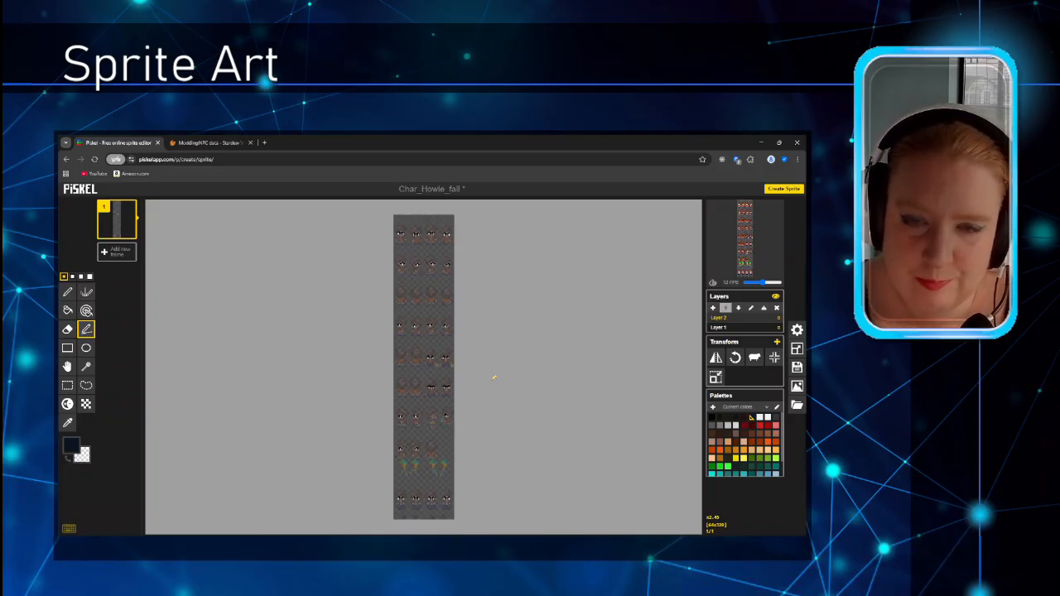
# Step: Delete Layer 1 with the original character sprites, keeping only the glasses and eyes on Layer 2
pyautogui.click(752, 327)
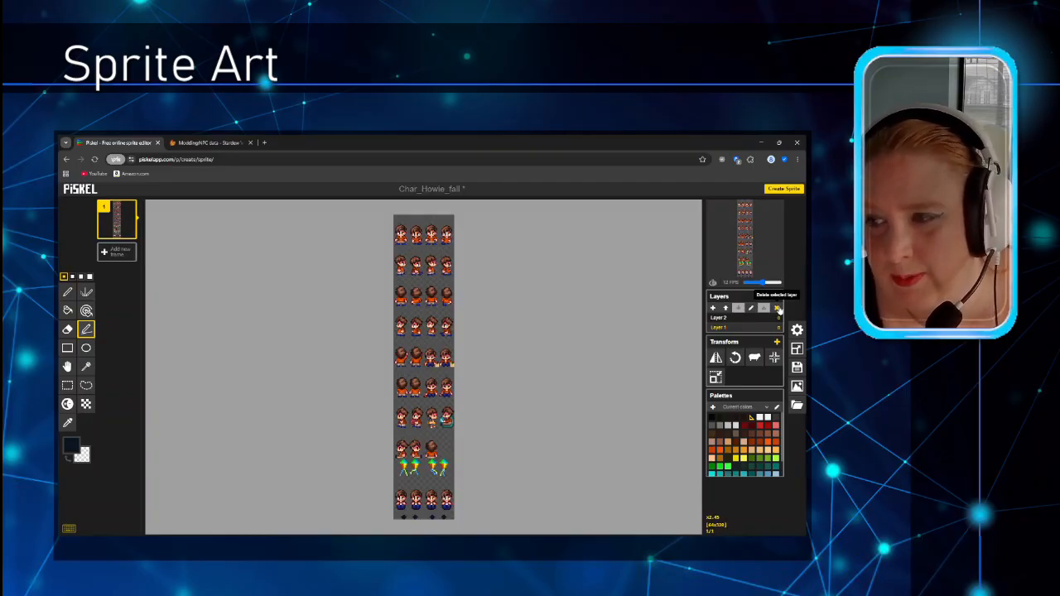
pyautogui.click(778, 308)
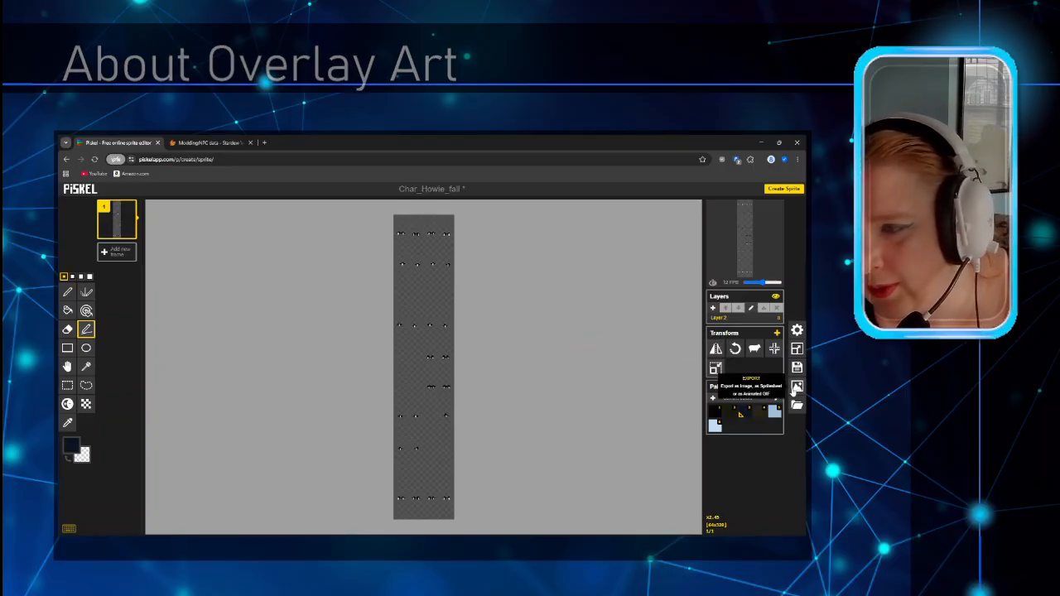
# Step: Retitle the sprite Char_Howie_glasses_overlay and save it offline in the browser
pyautogui.click(797, 370)
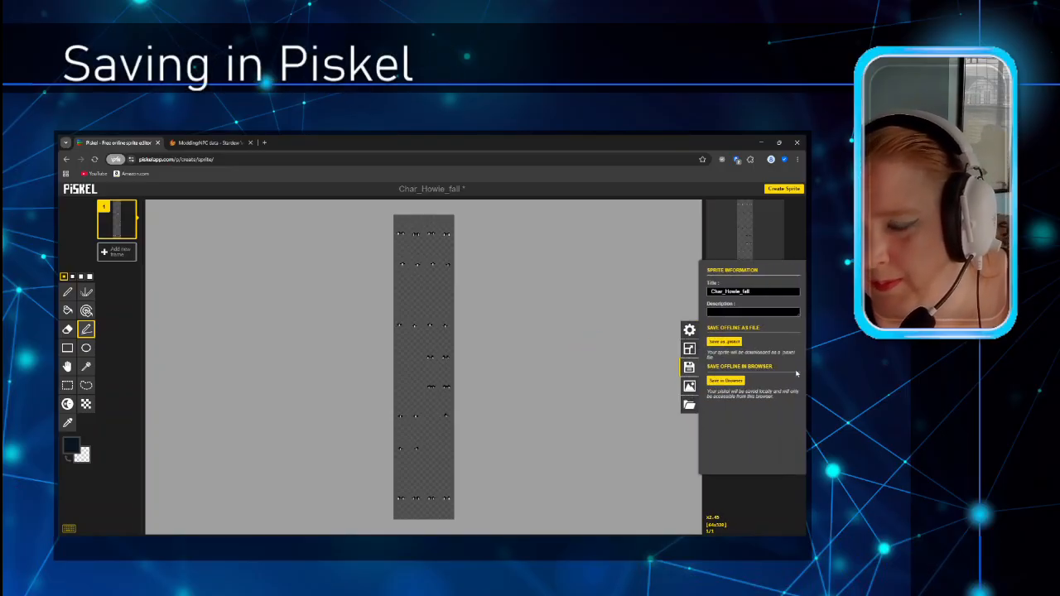
pyautogui.click(760, 291)
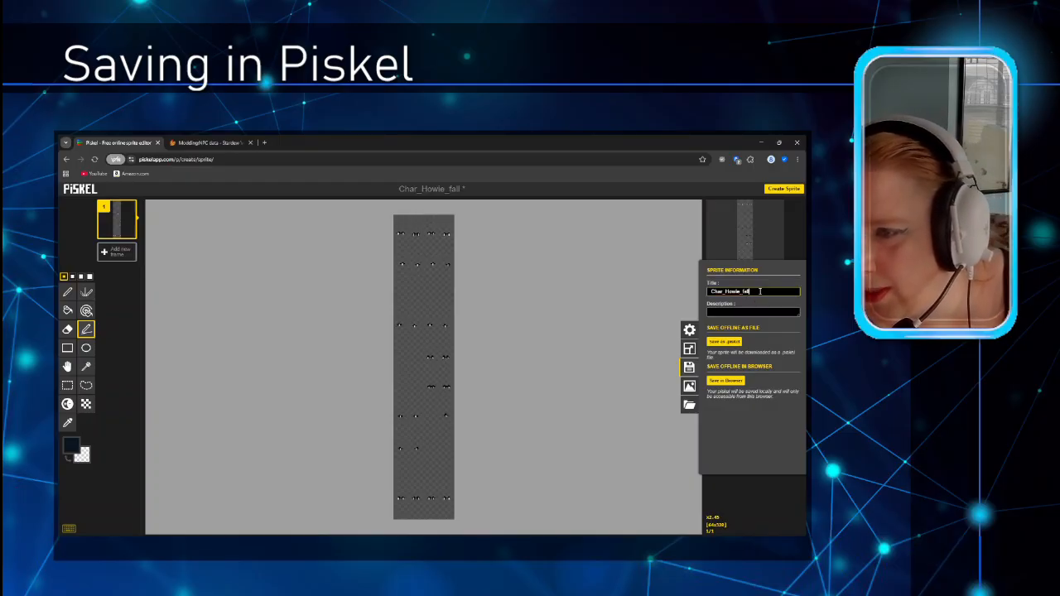
pyautogui.moveTo(761, 292); pyautogui.dragTo(743, 294)
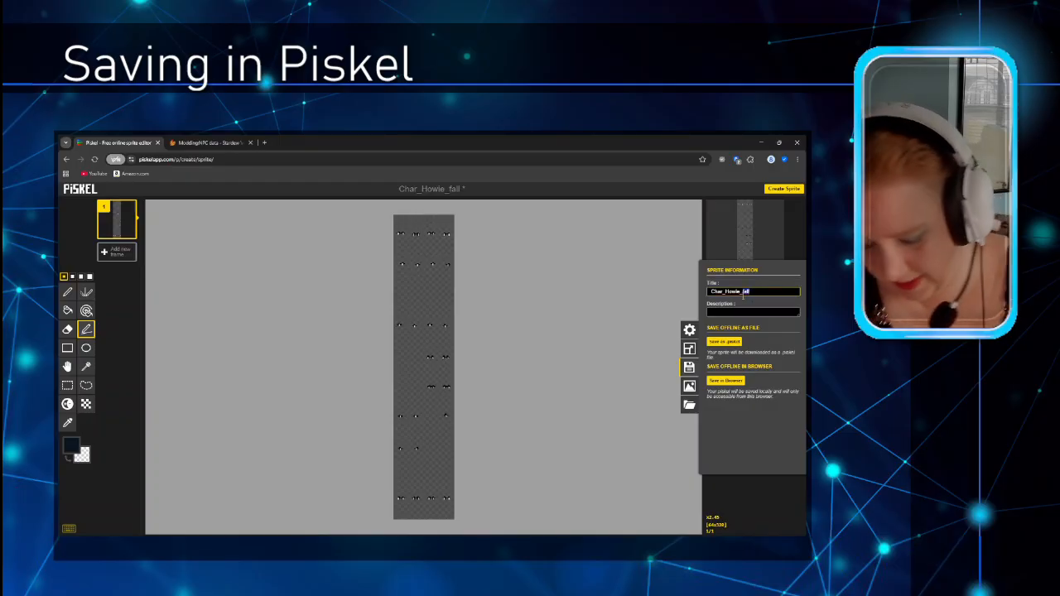
pyautogui.write('glass')
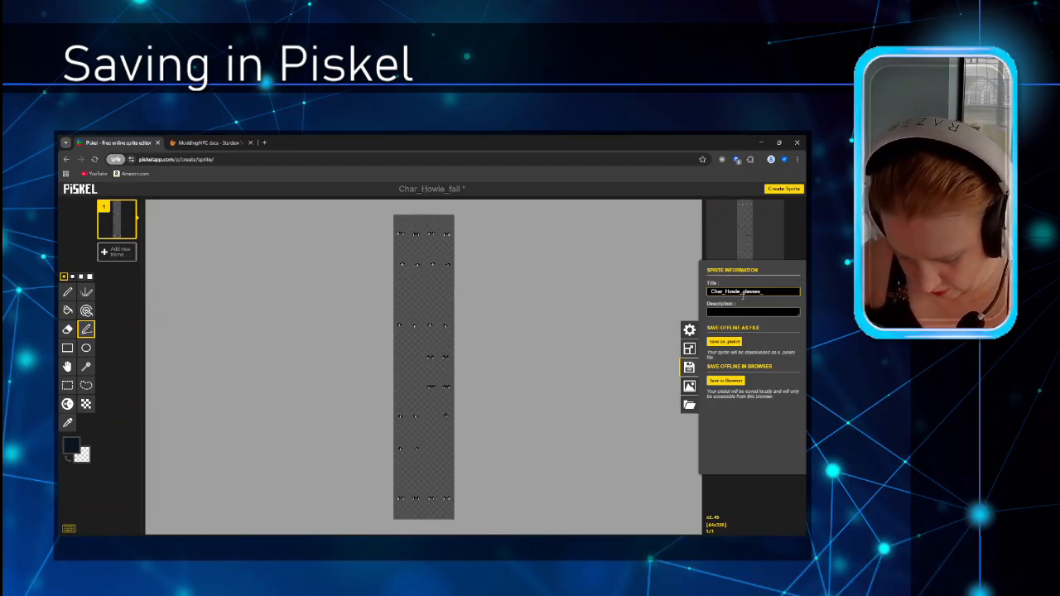
pyautogui.write('es_overlay')
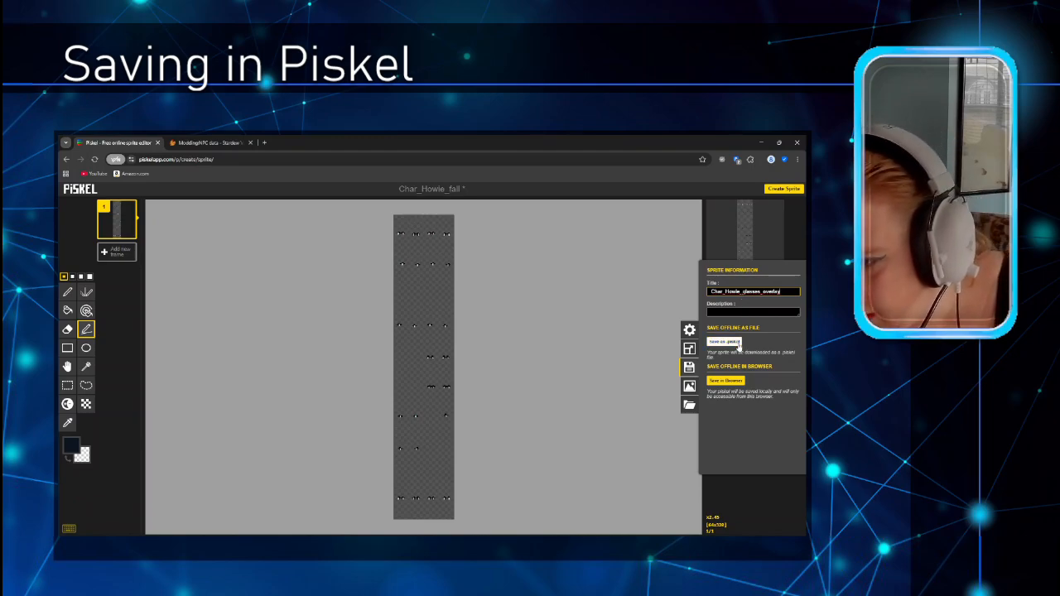
pyautogui.click(740, 383)
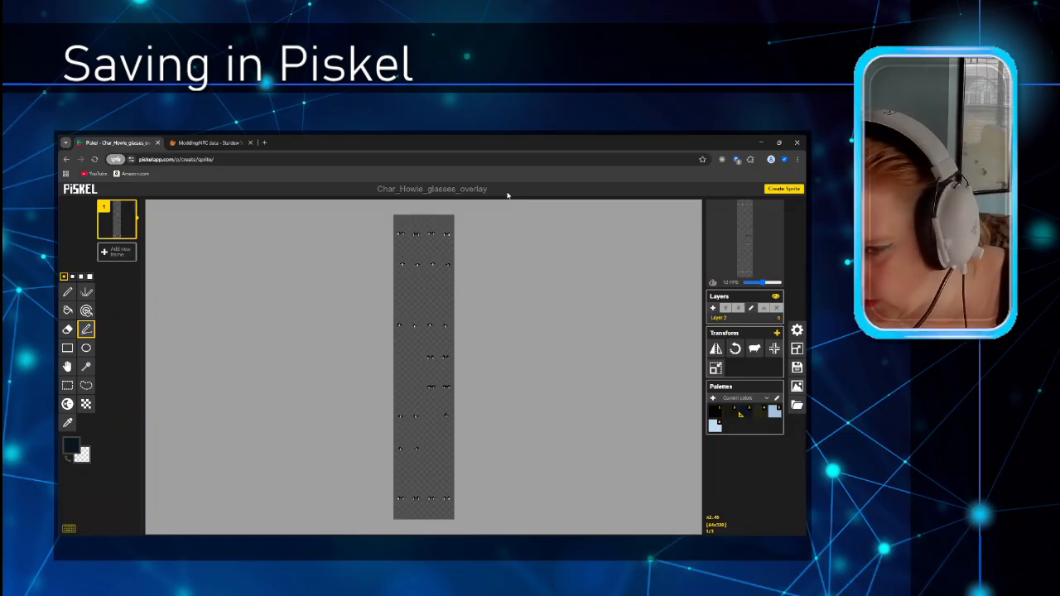
# Step: Export the glasses overlay as a PNG spritesheet file at 64 x 320 and download it
pyautogui.click(798, 387)
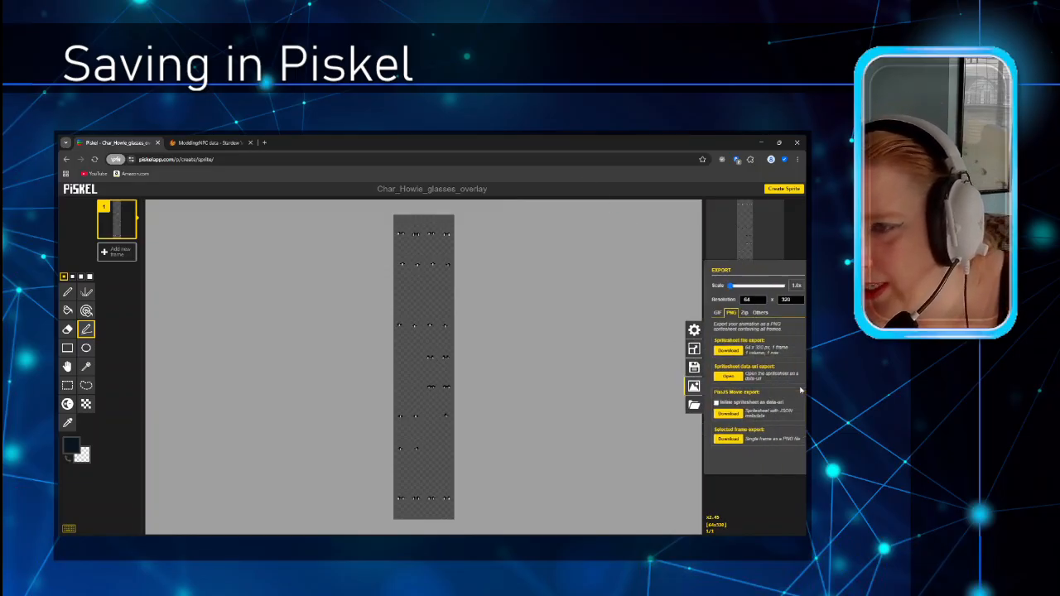
pyautogui.click(689, 367)
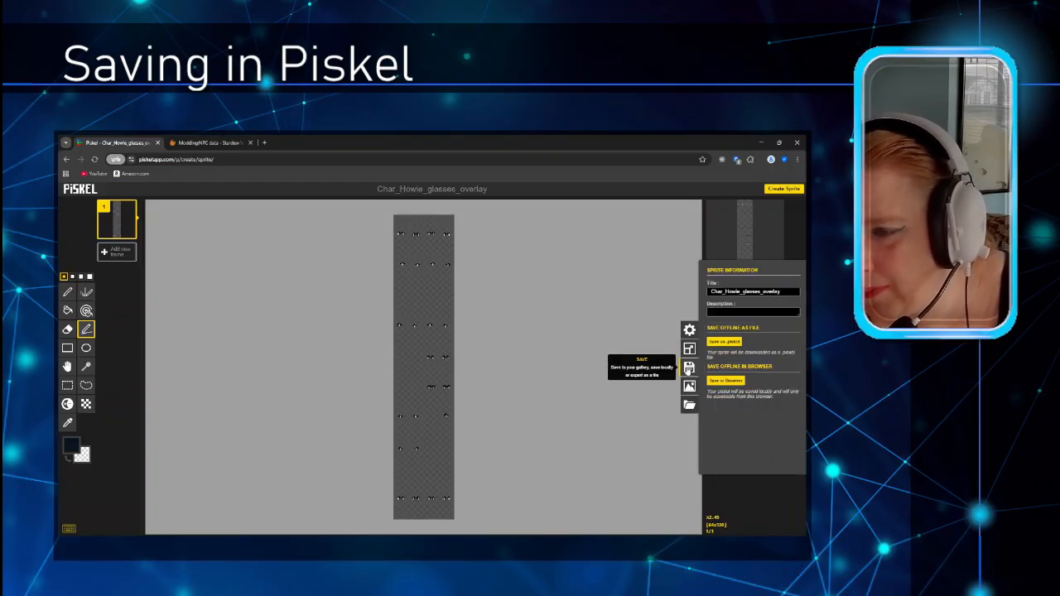
pyautogui.click(689, 368)
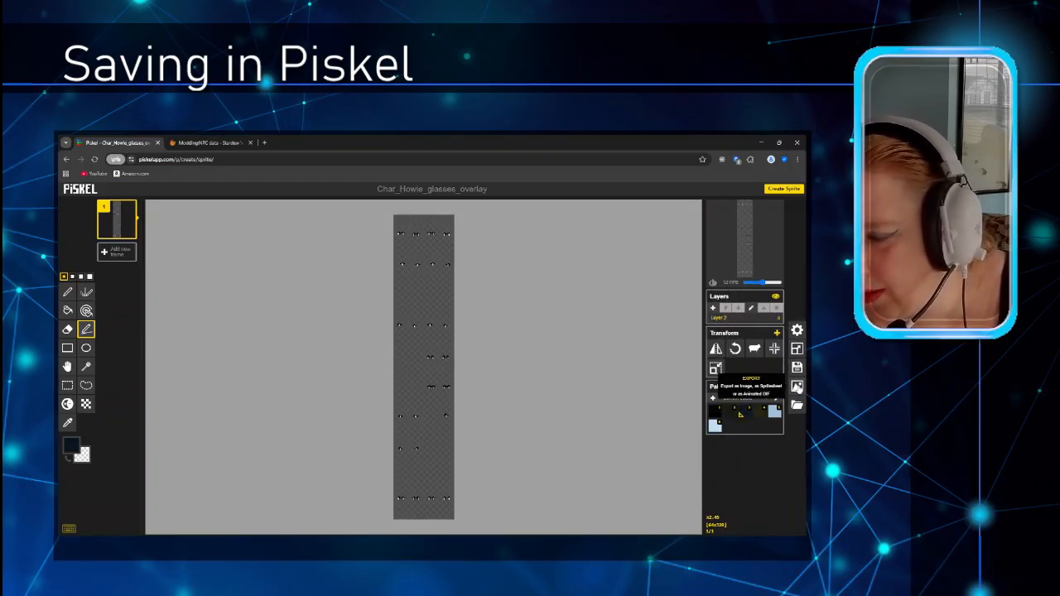
pyautogui.click(797, 386)
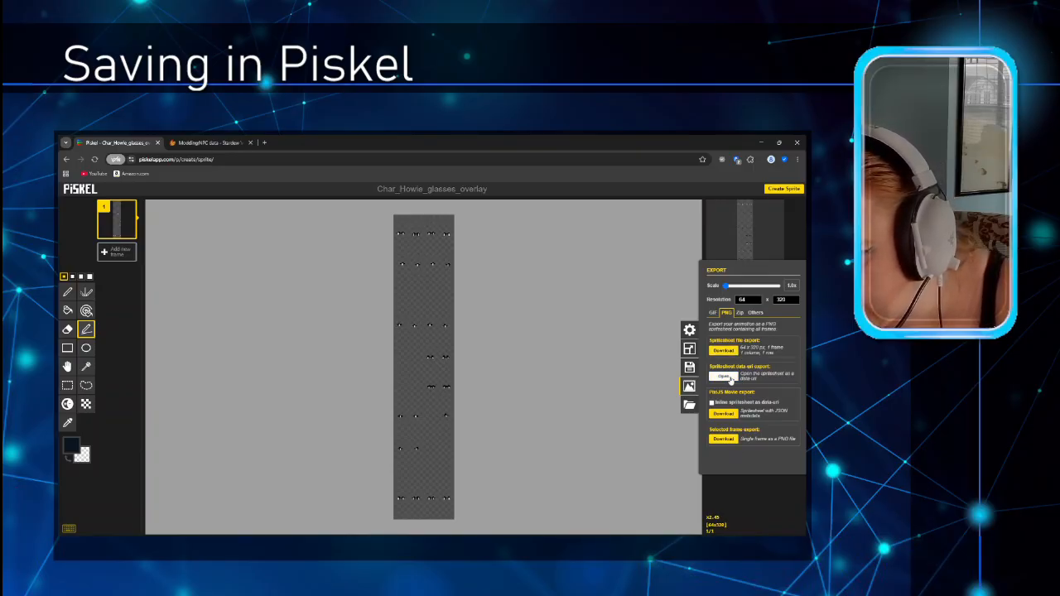
pyautogui.click(729, 352)
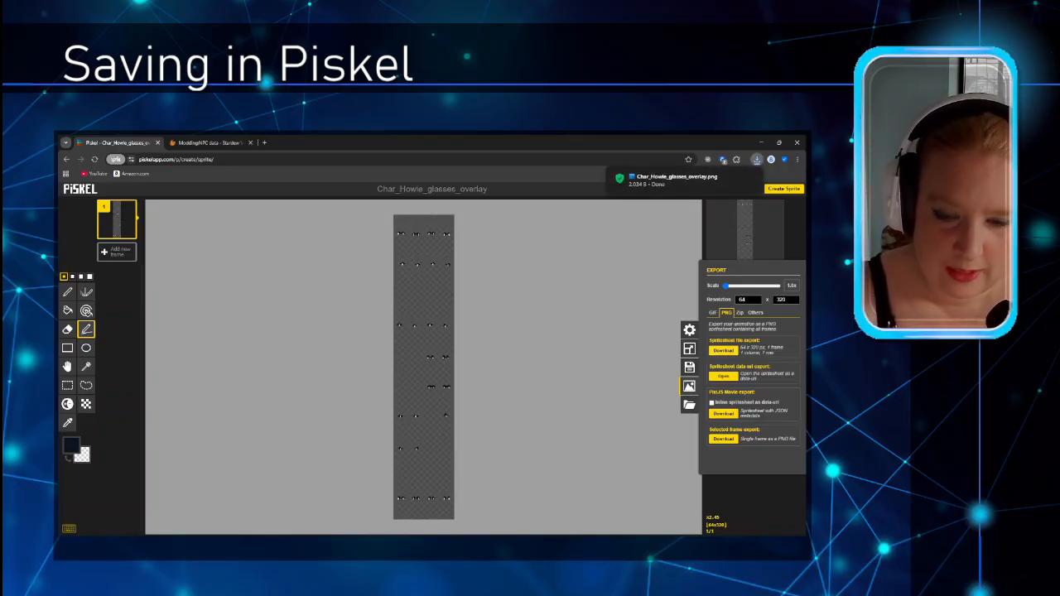
# Step: Switch to File Explorer, close the Videos folder and locate the exported overlay PNG in Downloads alongside the Howie folder
pyautogui.click(462, 526)
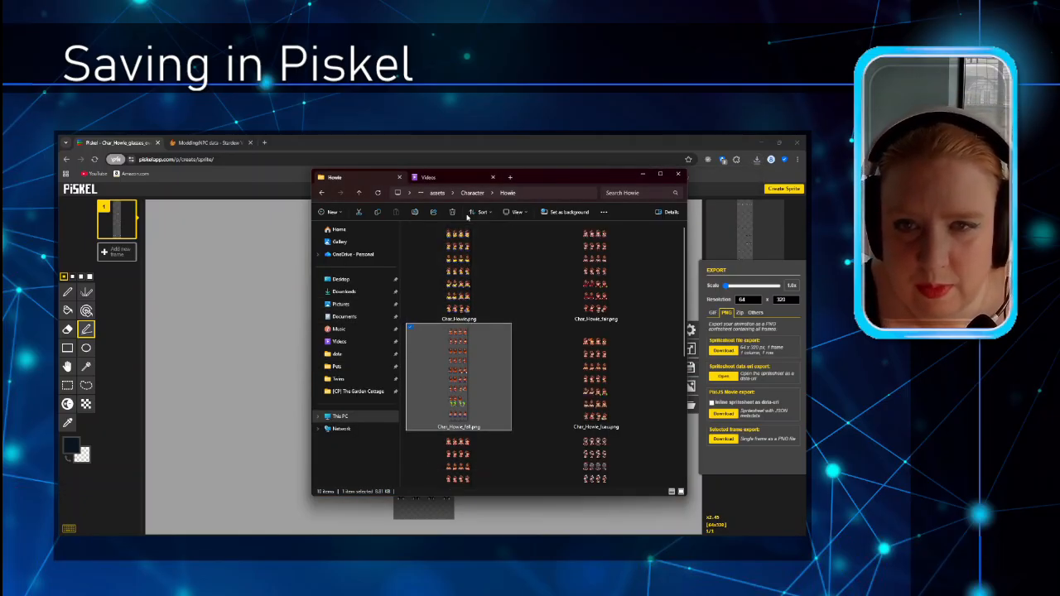
pyautogui.click(492, 177)
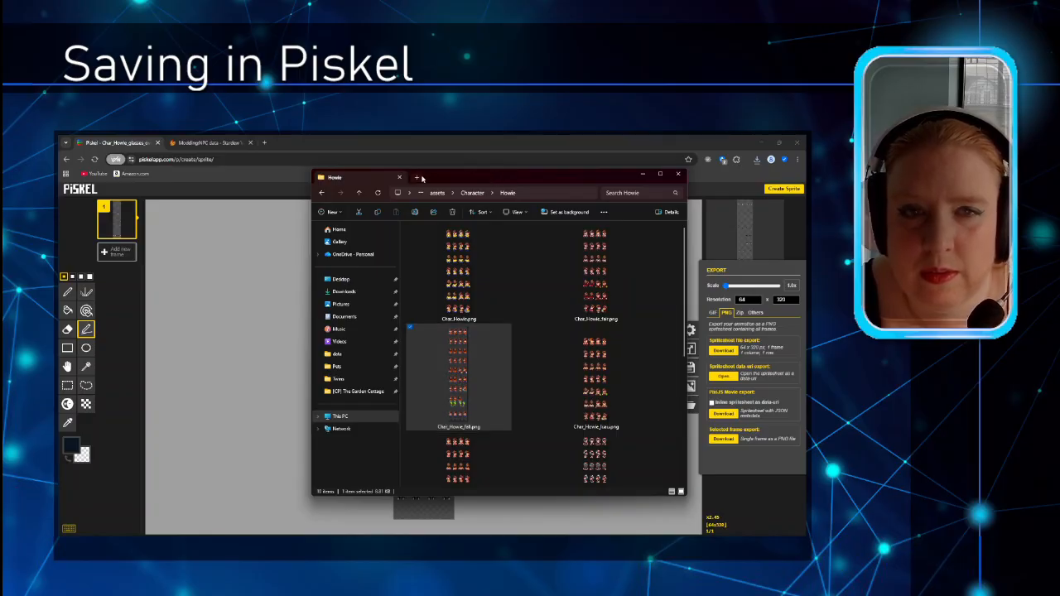
pyautogui.click(423, 177)
pyautogui.click(343, 292)
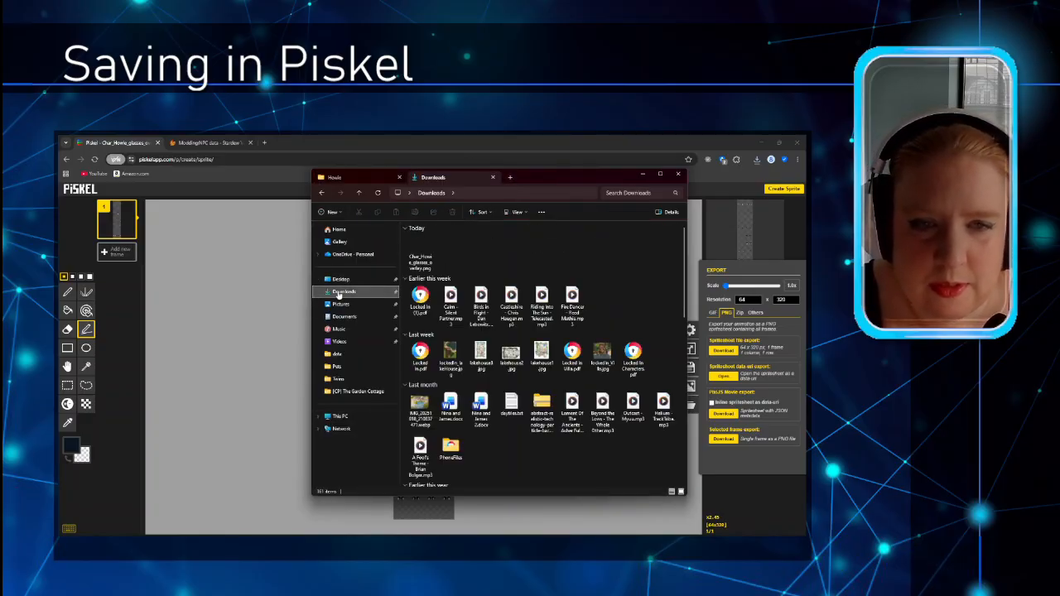
pyautogui.scroll(-15, 479, 340)
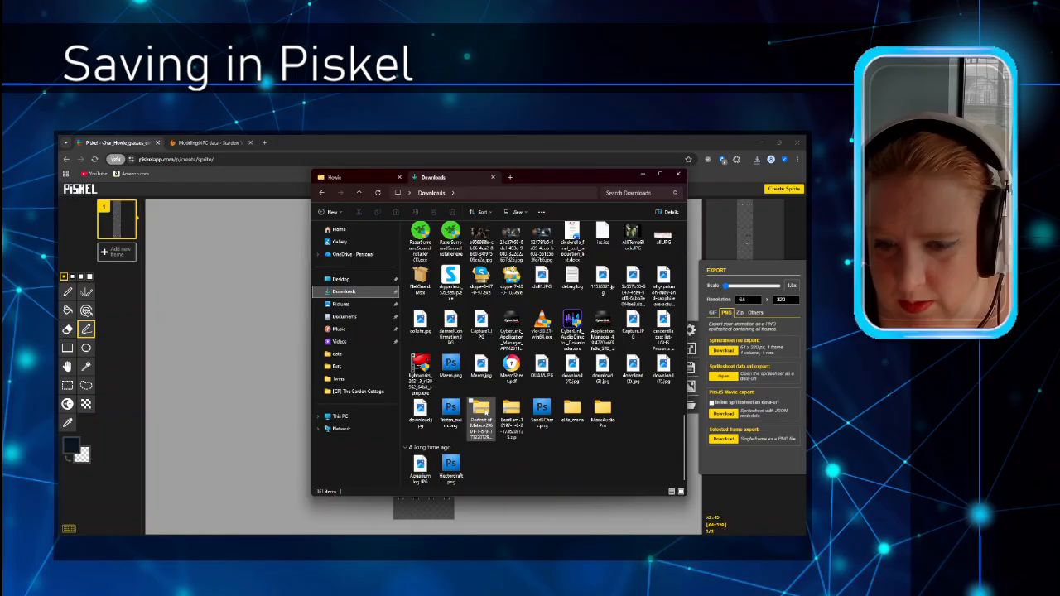
pyautogui.scroll(15, 477, 410)
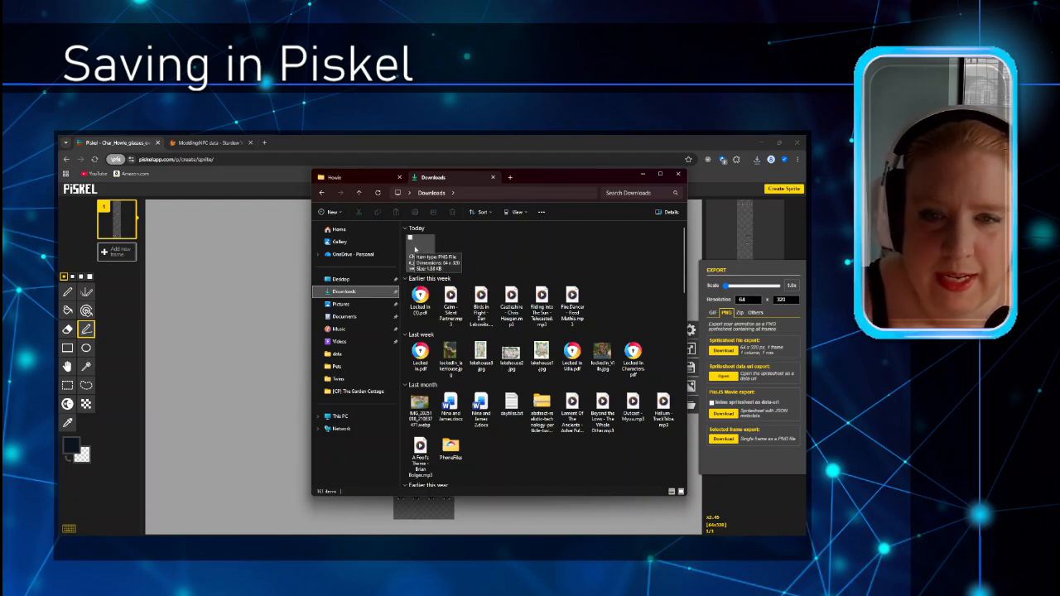
# Step: Move Char_Howie_glasses_overlay.png from Downloads into the Howie character folder, keeping its file name
pyautogui.moveTo(415, 248); pyautogui.dragTo(346, 176)
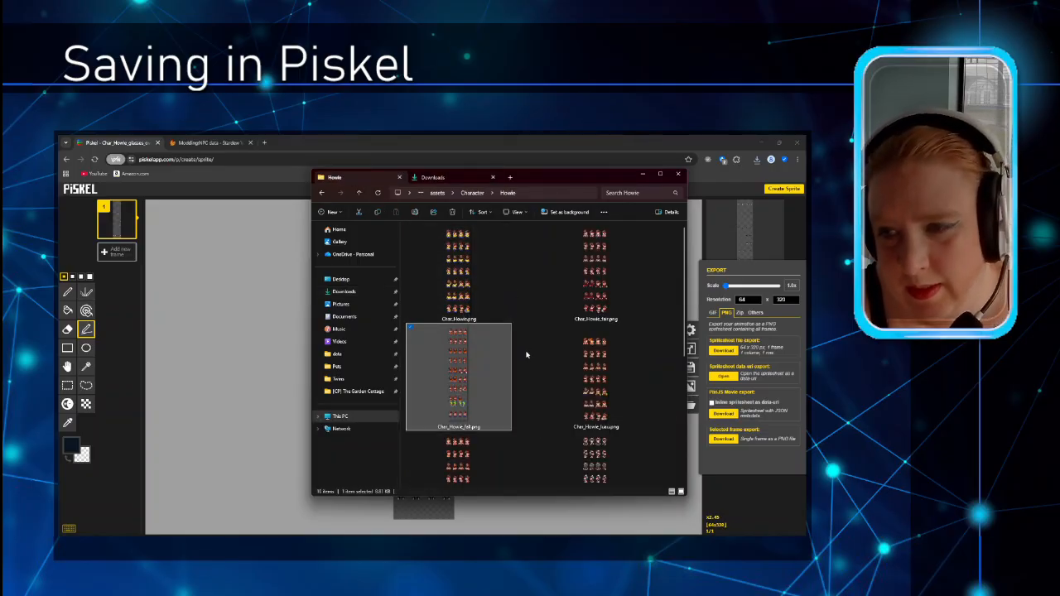
pyautogui.scroll(-3, 526, 355)
pyautogui.scroll(3, 526, 354)
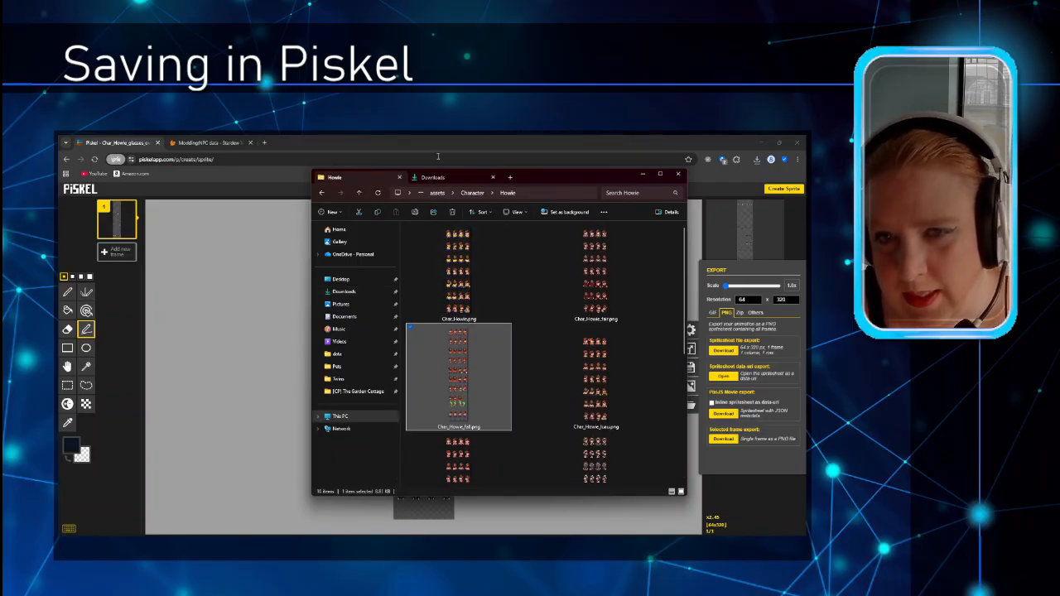
pyautogui.click(527, 264)
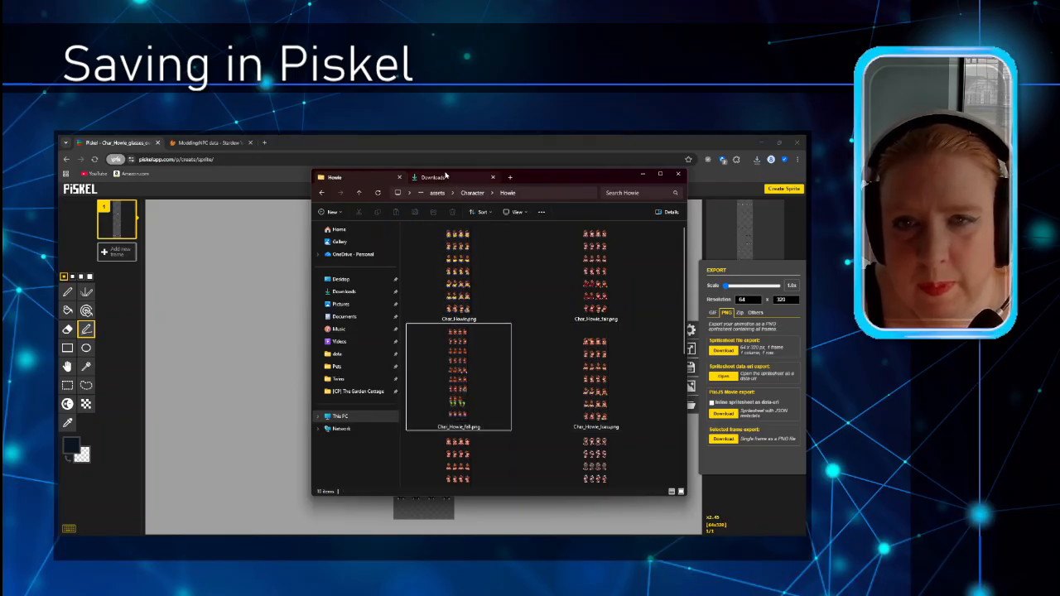
pyautogui.click(446, 176)
pyautogui.moveTo(420, 257); pyautogui.dragTo(523, 316)
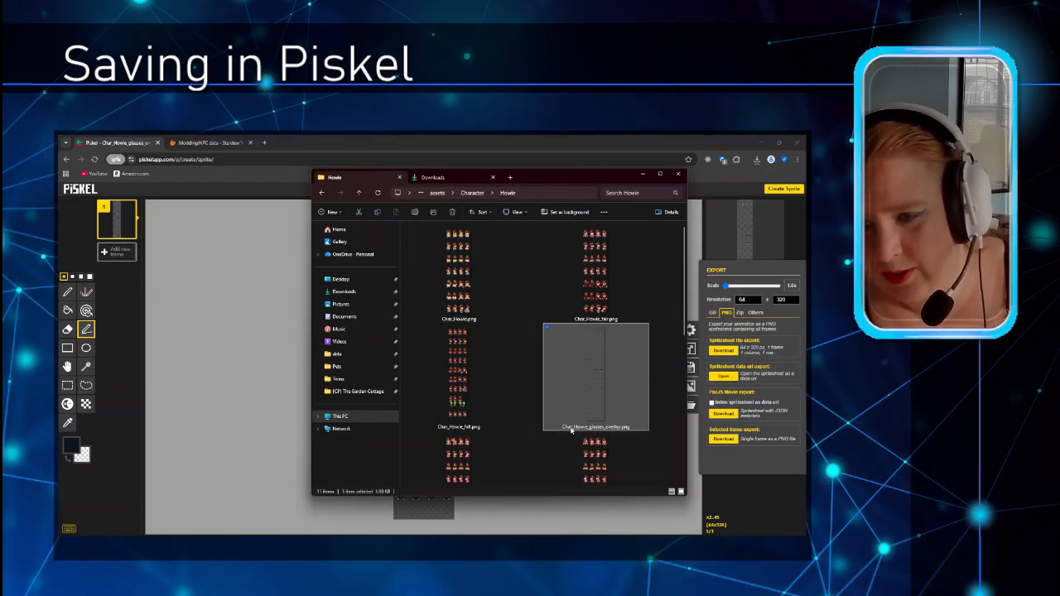
pyautogui.click(571, 428)
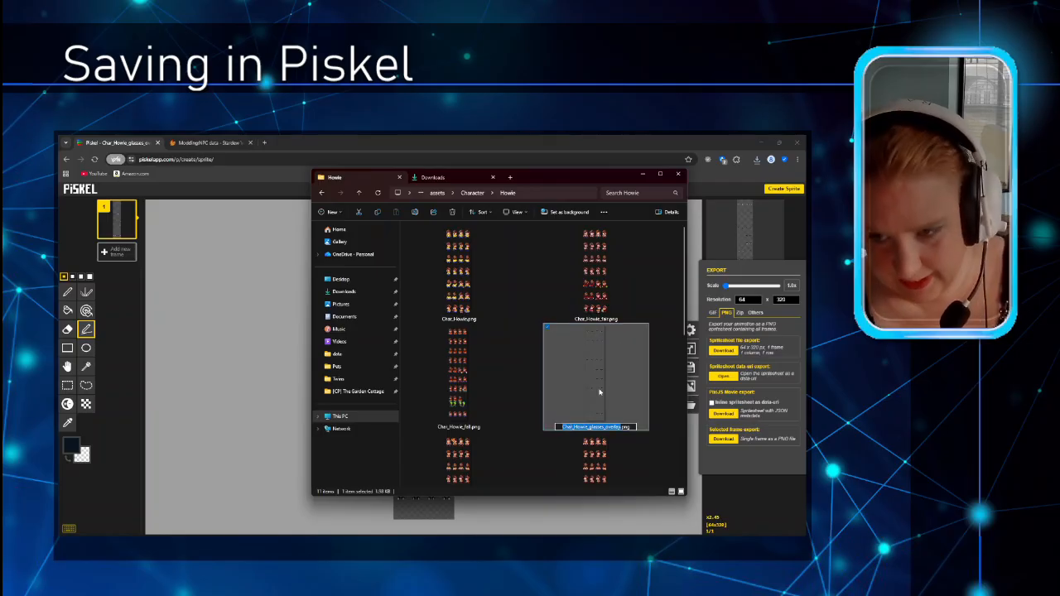
pyautogui.click(669, 308)
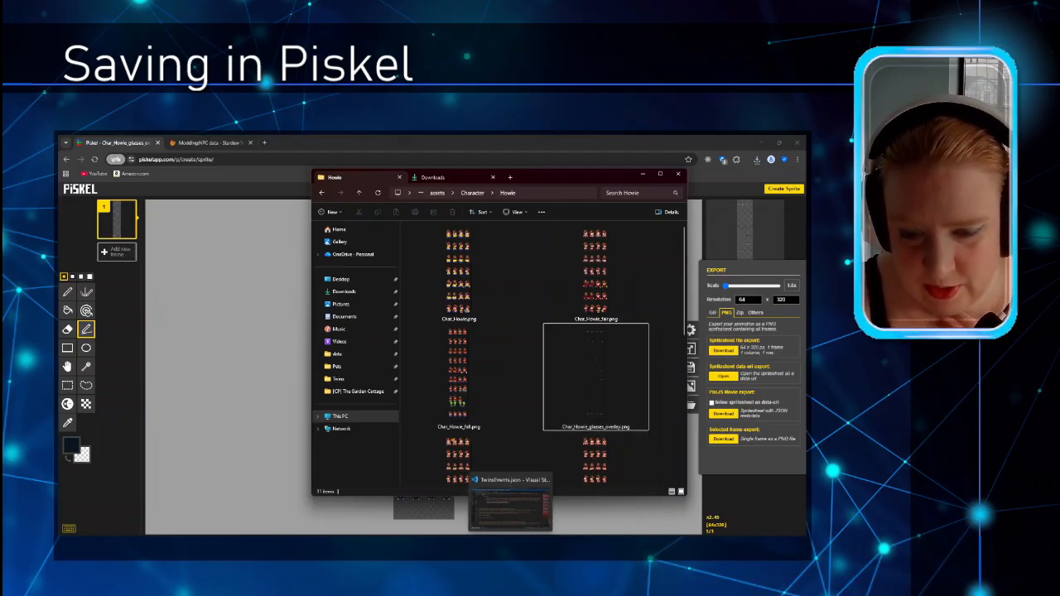
# Step: Open SpriteAppearance.json from the data folder of [CP] The Garden Cottage in Visual Studio Code
pyautogui.click(434, 193)
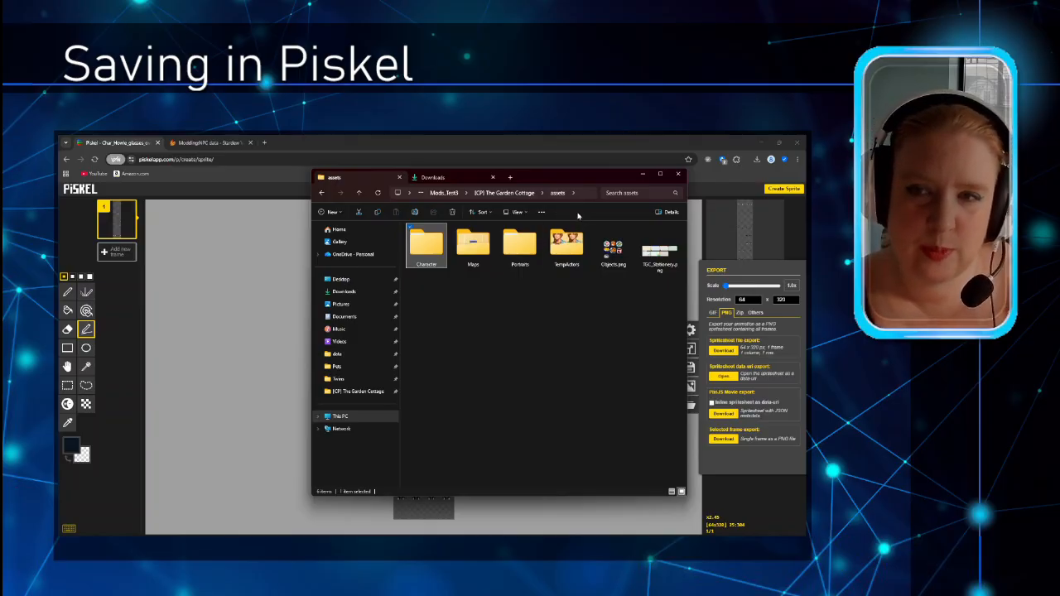
pyautogui.click(528, 193)
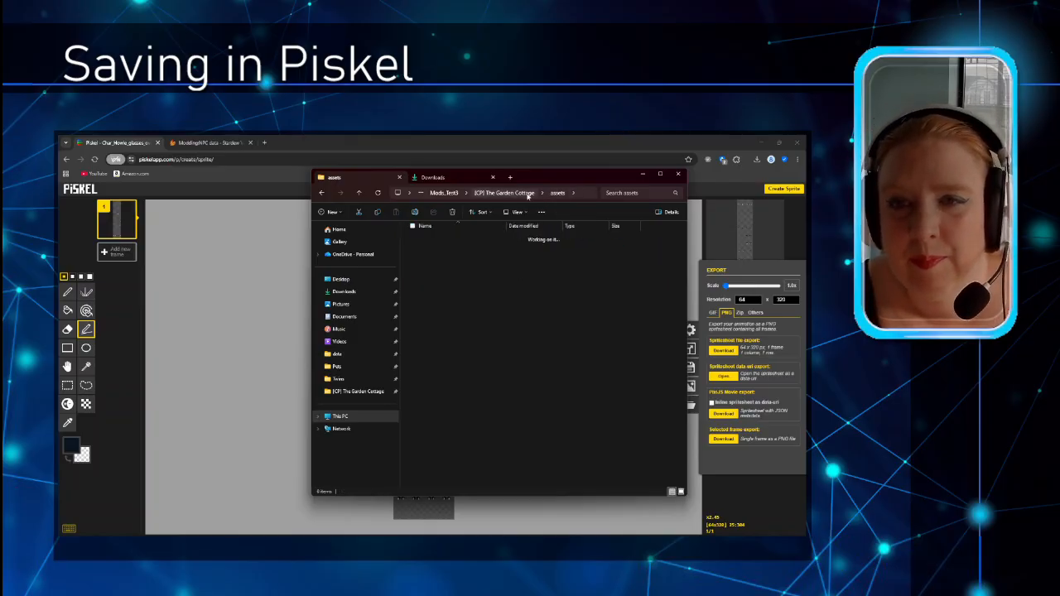
pyautogui.doubleClick(438, 250)
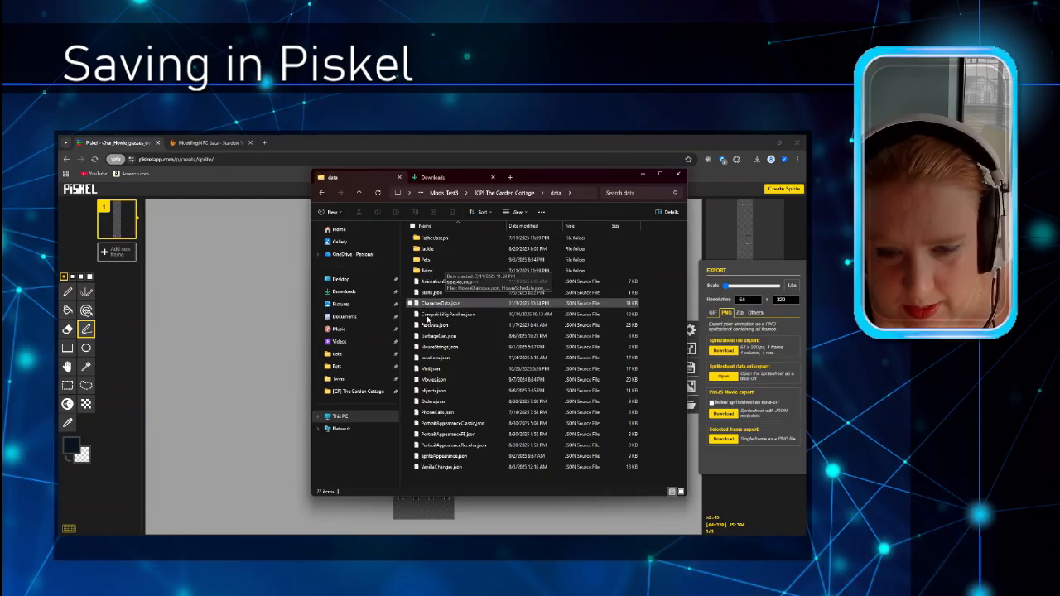
pyautogui.click(424, 460)
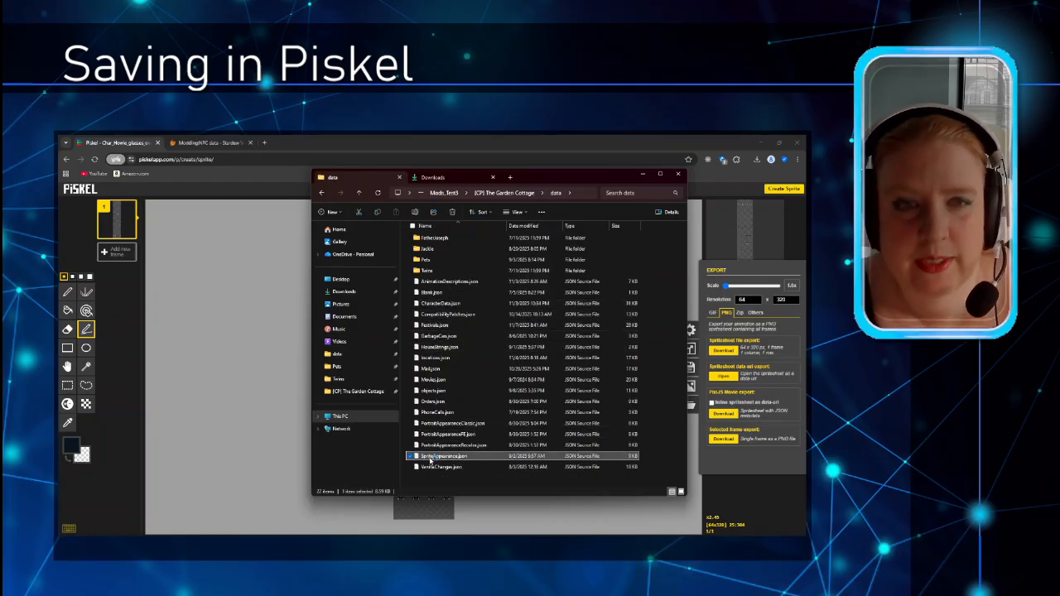
pyautogui.doubleClick(430, 460)
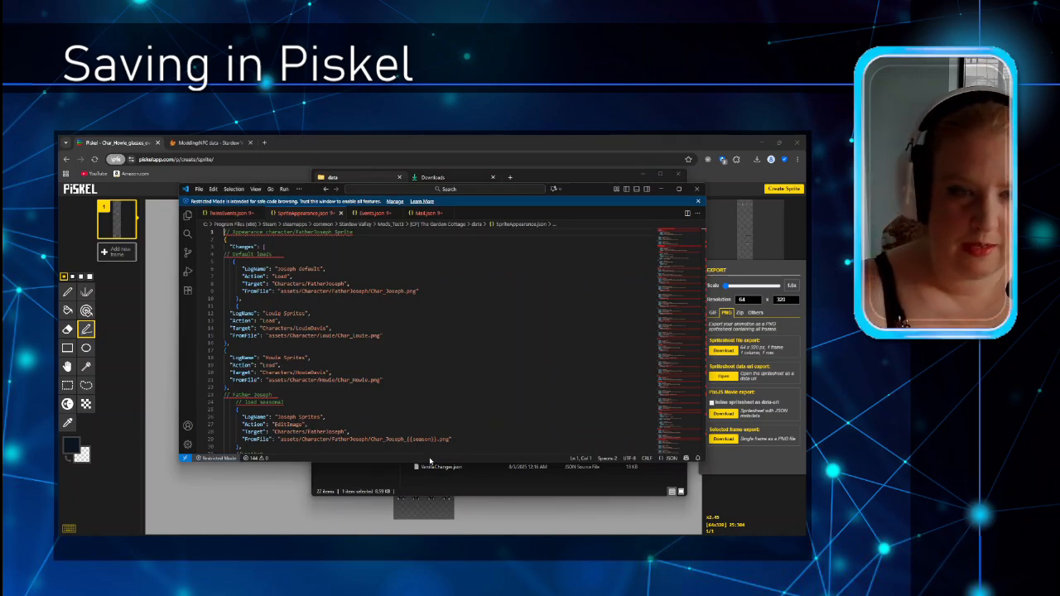
# Step: Examine the opening brace and Changes bracket at the start of SpriteAppearance.json and their closing counterparts at its end
pyautogui.scroll(-1, 440, 341)
pyautogui.scroll(1, 441, 341)
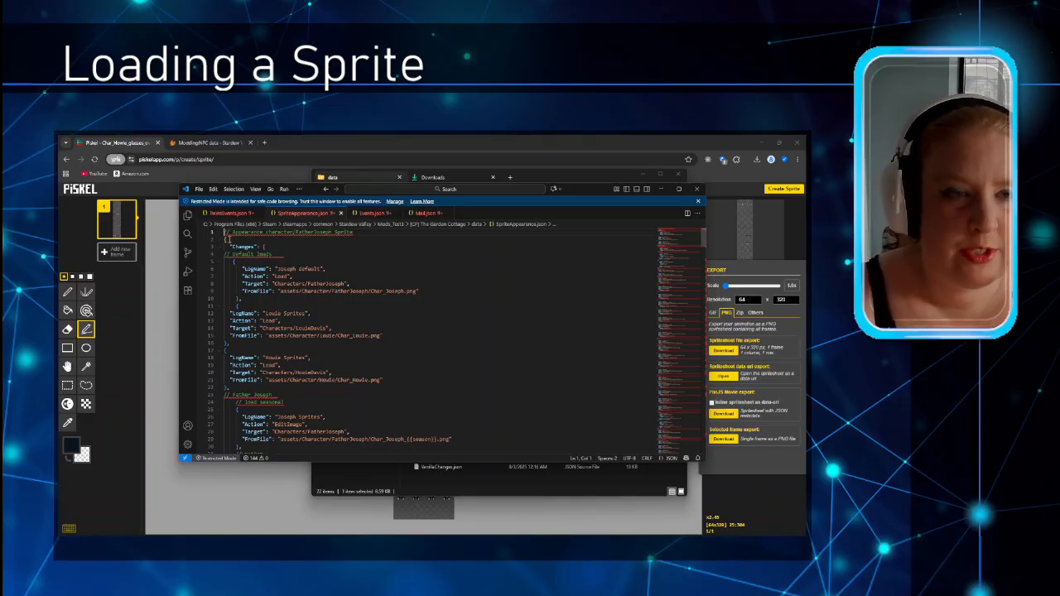
pyautogui.click(226, 240)
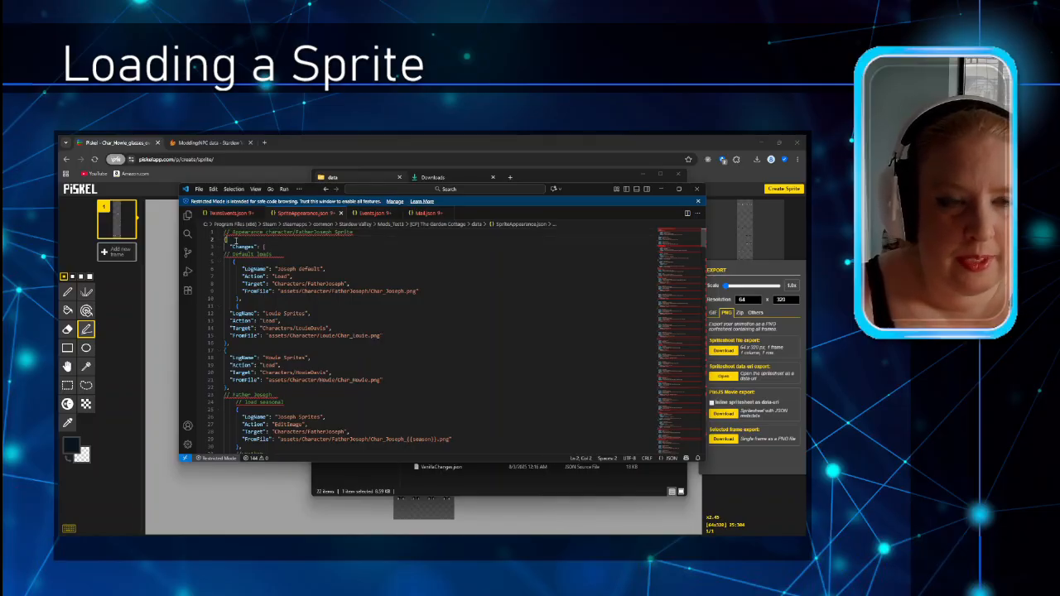
pyautogui.moveTo(229, 246); pyautogui.dragTo(263, 246)
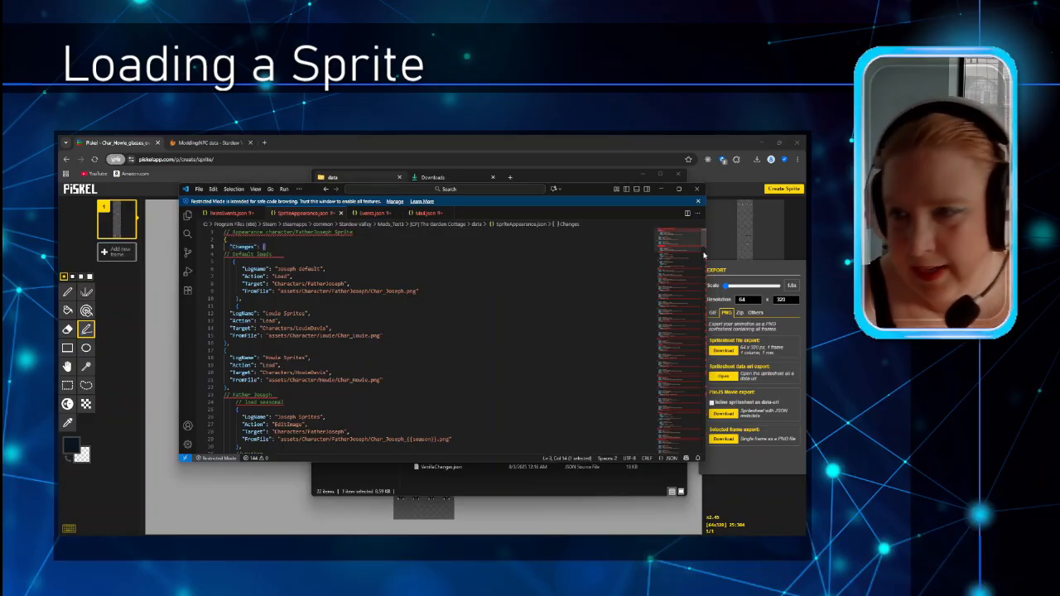
pyautogui.scroll(-20, 701, 241)
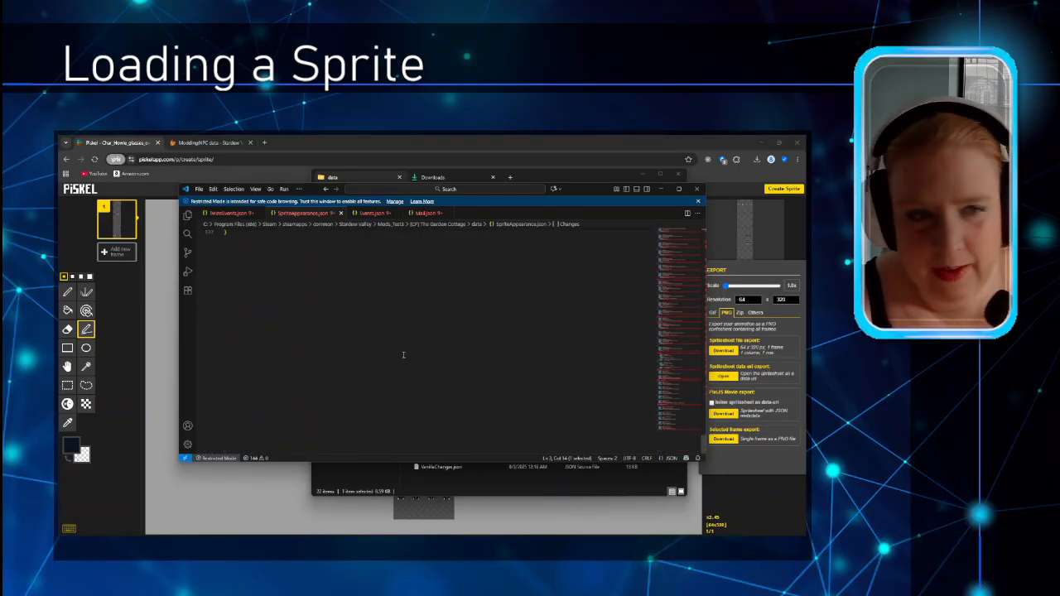
pyautogui.moveTo(230, 291); pyautogui.dragTo(224, 283)
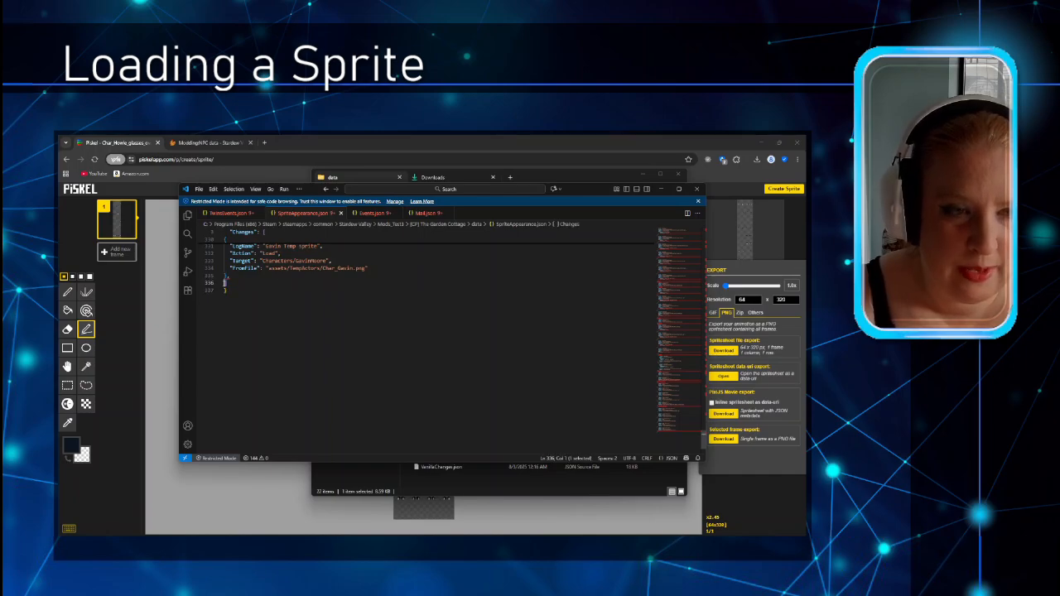
pyautogui.click(672, 248)
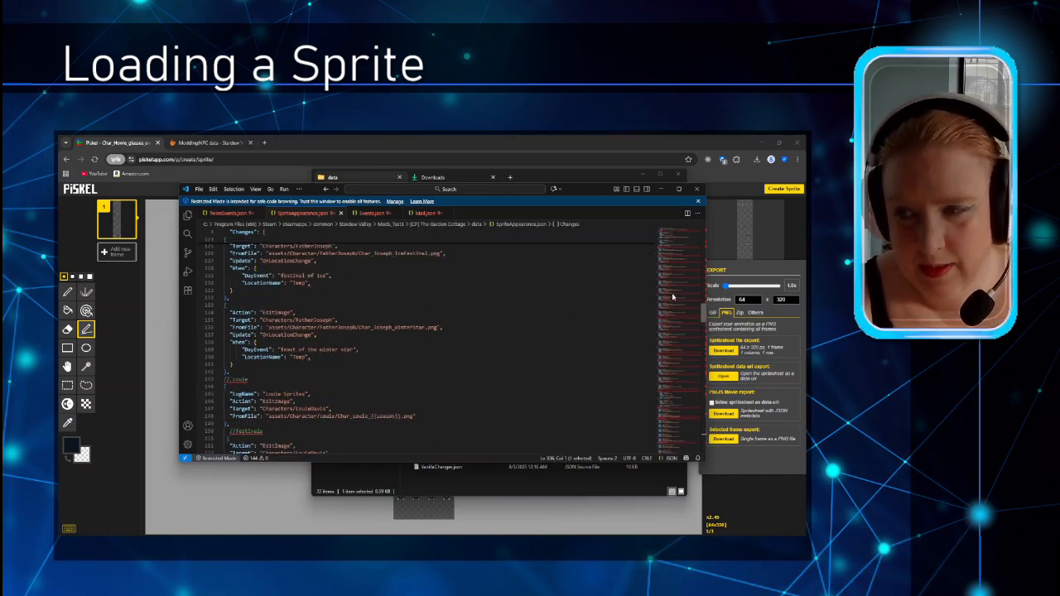
pyautogui.scroll(3, 503, 327)
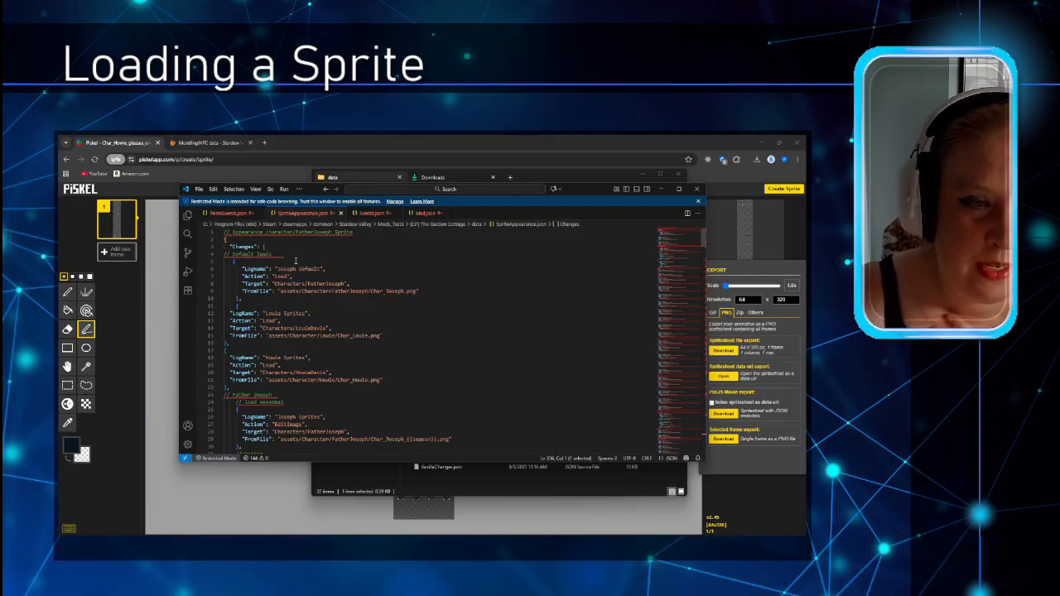
# Step: Examine the Joseph default entry under Default loads, focusing on its LogName and its Load action
pyautogui.moveTo(232, 262); pyautogui.dragTo(242, 296)
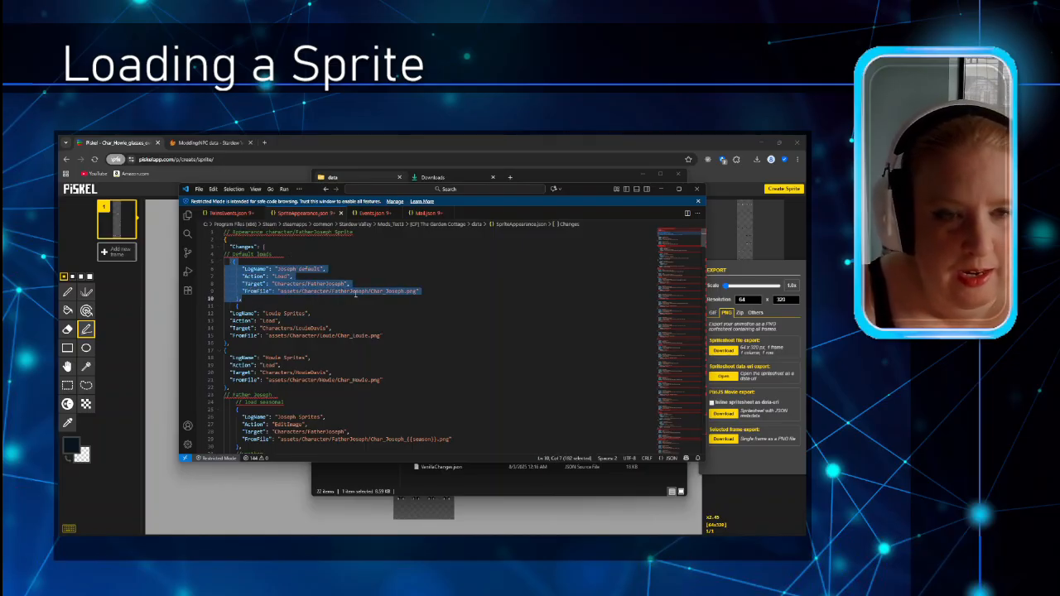
pyautogui.click(343, 300)
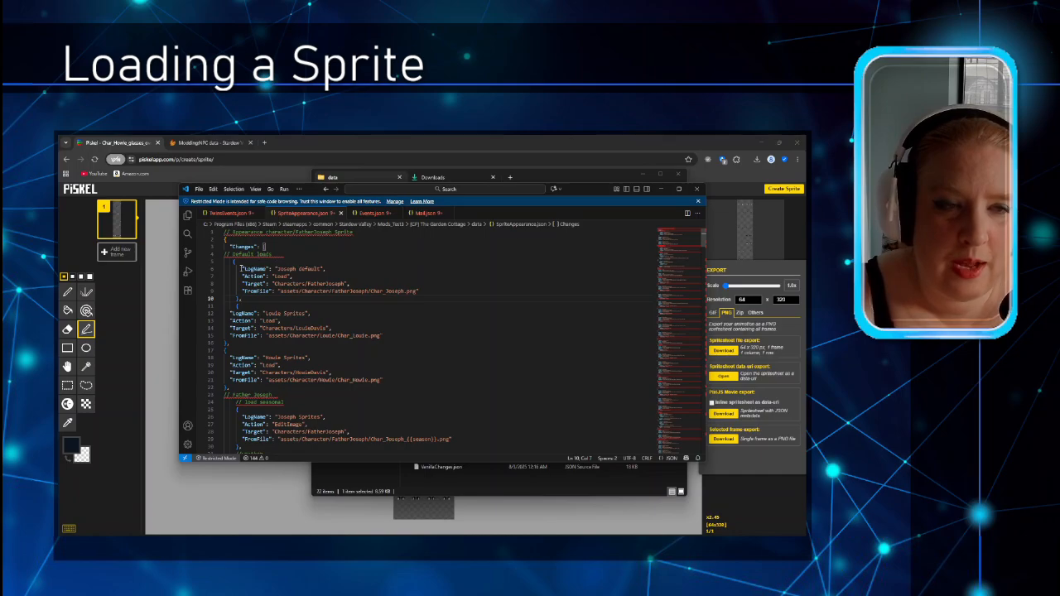
pyautogui.moveTo(242, 269); pyautogui.dragTo(270, 268)
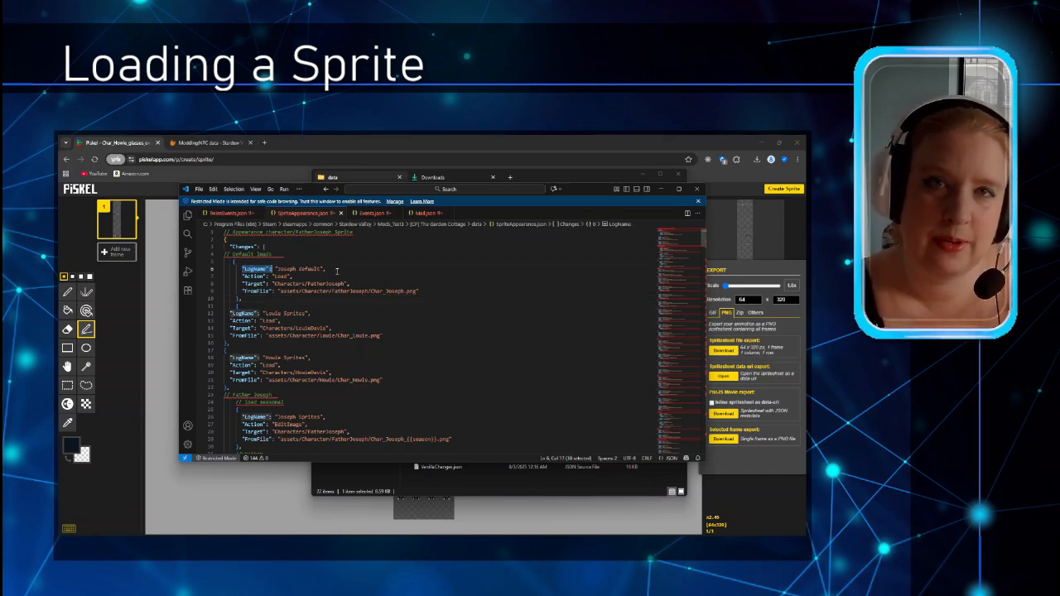
pyautogui.click(337, 270)
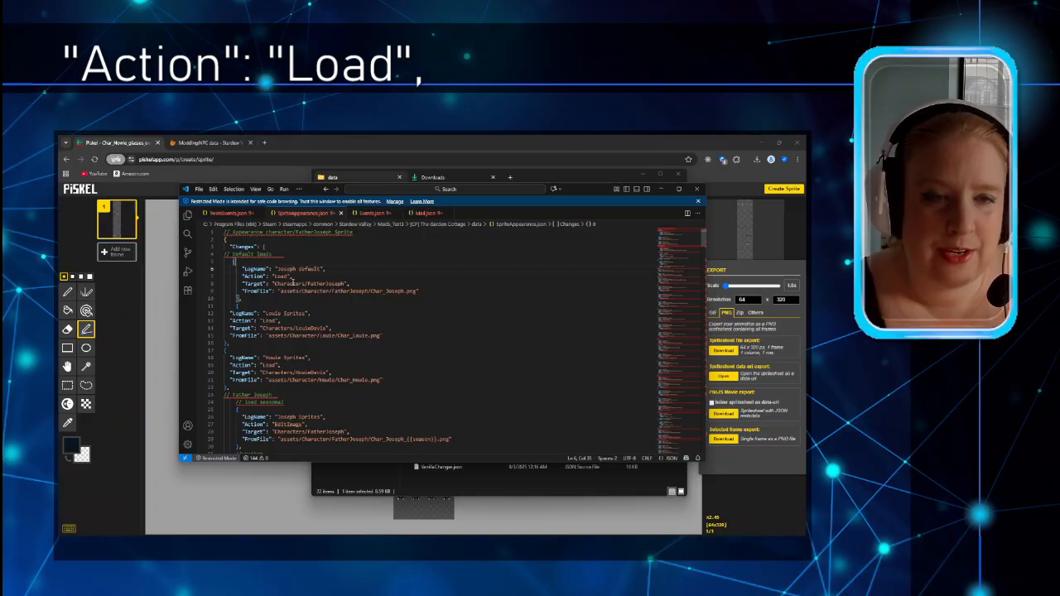
pyautogui.moveTo(291, 278); pyautogui.dragTo(273, 277)
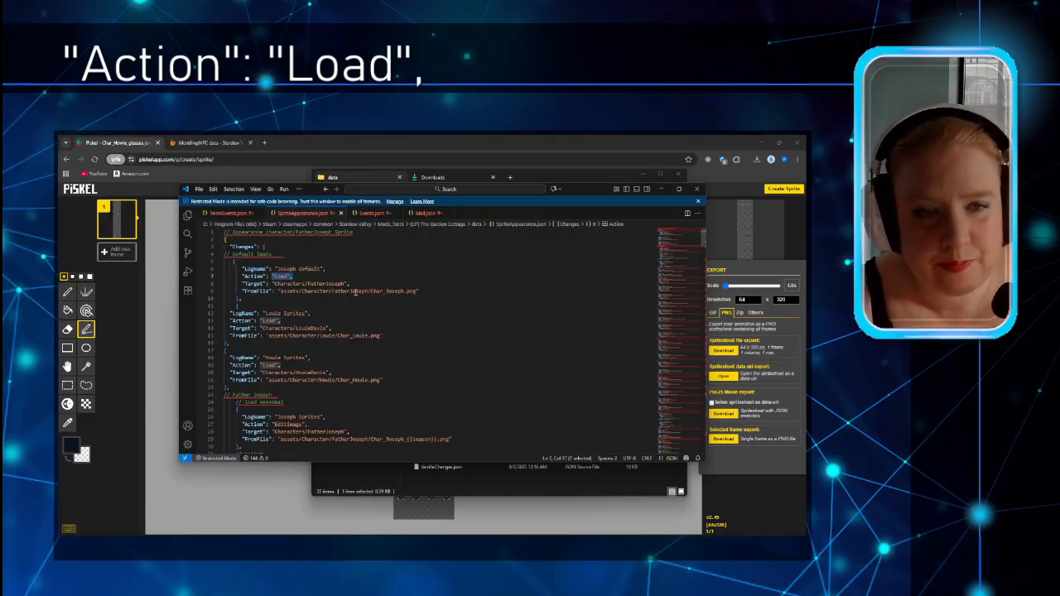
# Step: Check the Target of the Joseph default entry, particularly the internal ID that follows Characters/
pyautogui.moveTo(348, 285); pyautogui.dragTo(275, 284)
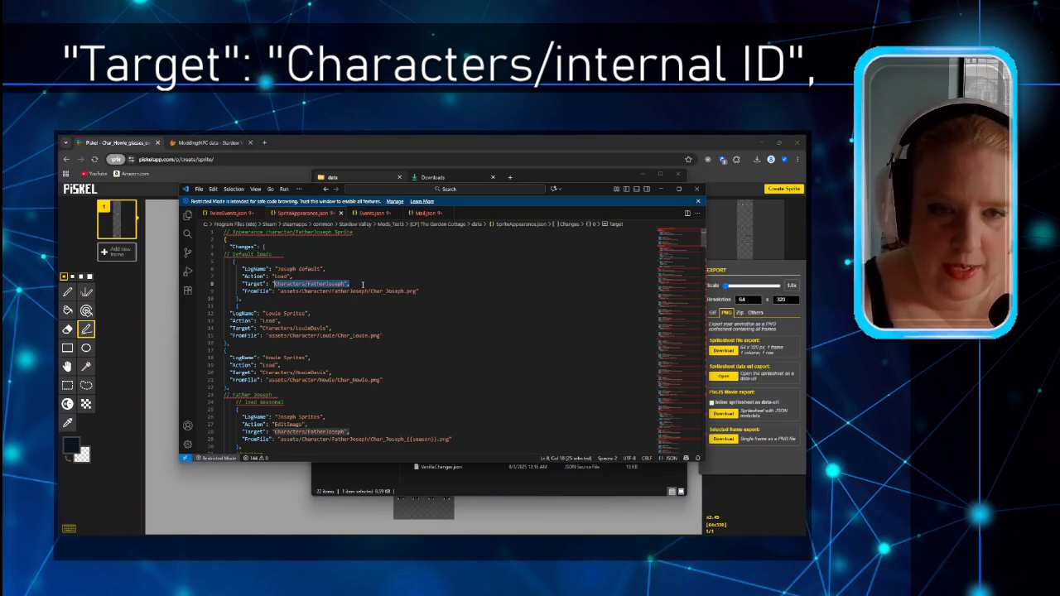
pyautogui.click(362, 284)
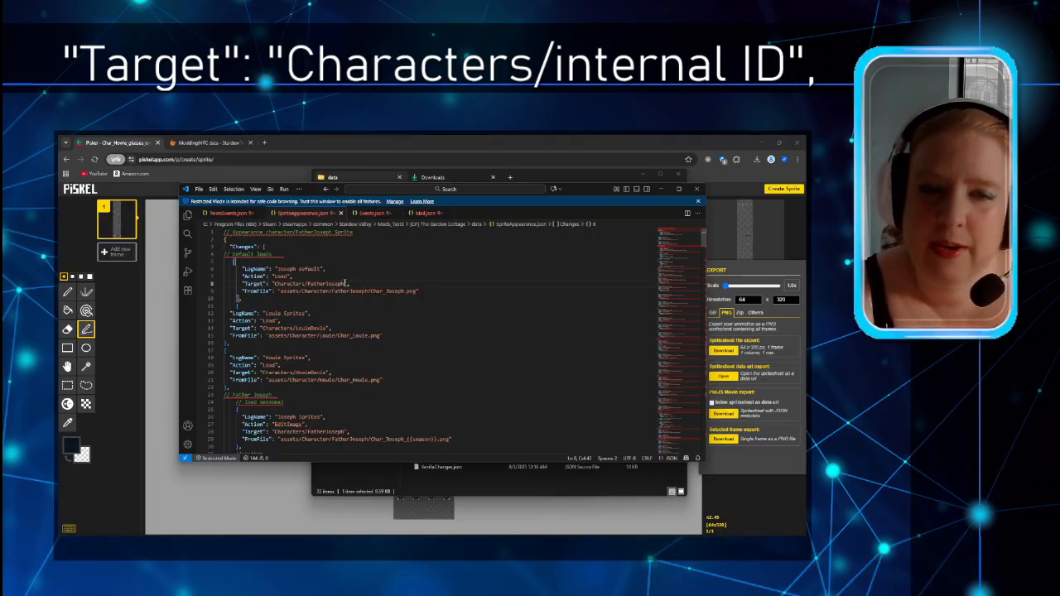
pyautogui.doubleClick(339, 283)
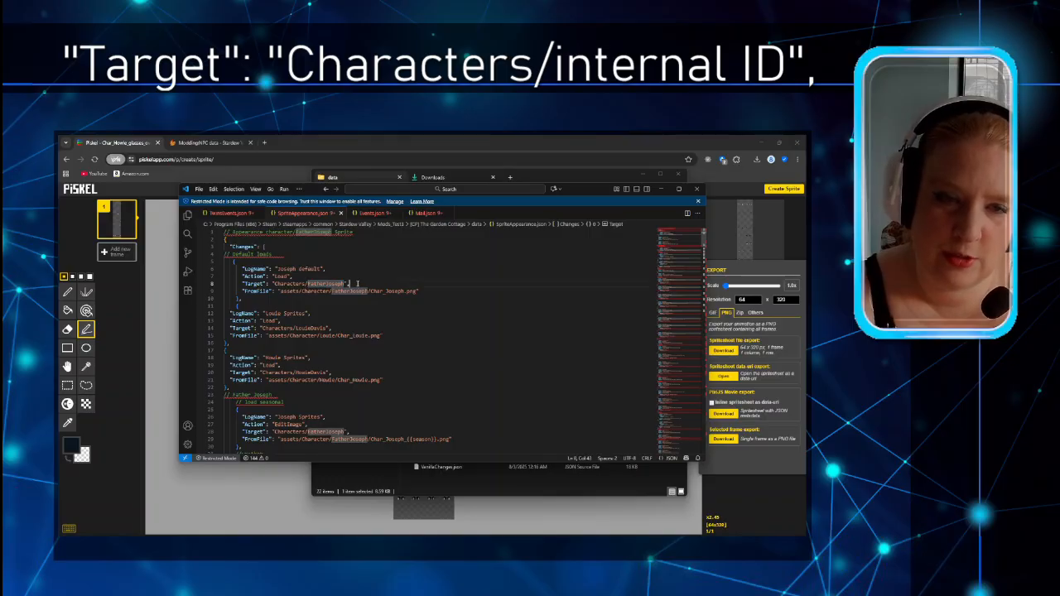
pyautogui.click(357, 283)
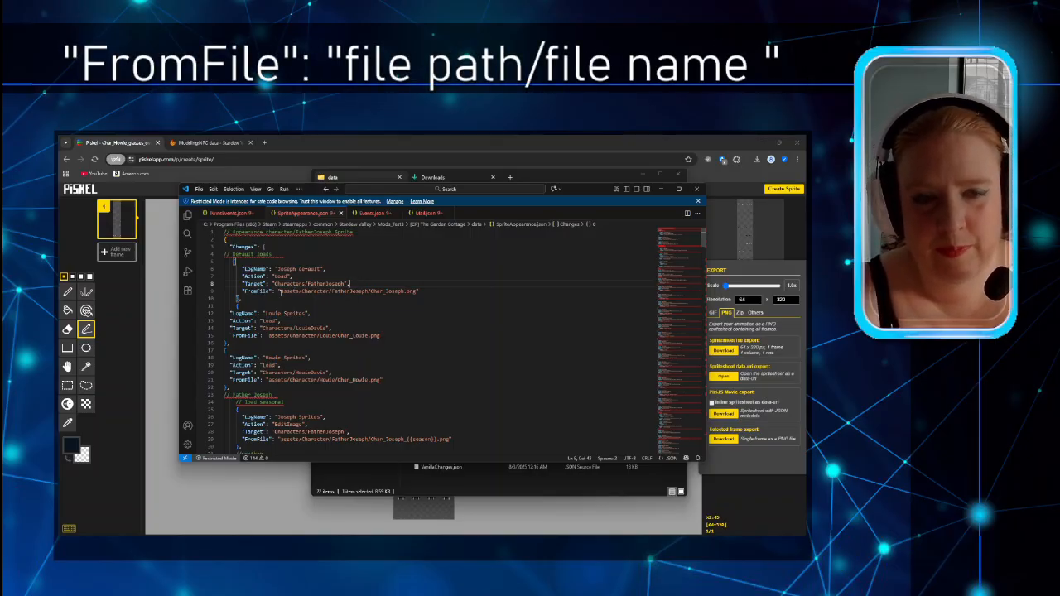
# Step: Inspect the folder path and file name in the Joseph default entry's FromFile value and compare it with the Target
pyautogui.moveTo(280, 291); pyautogui.dragTo(418, 292)
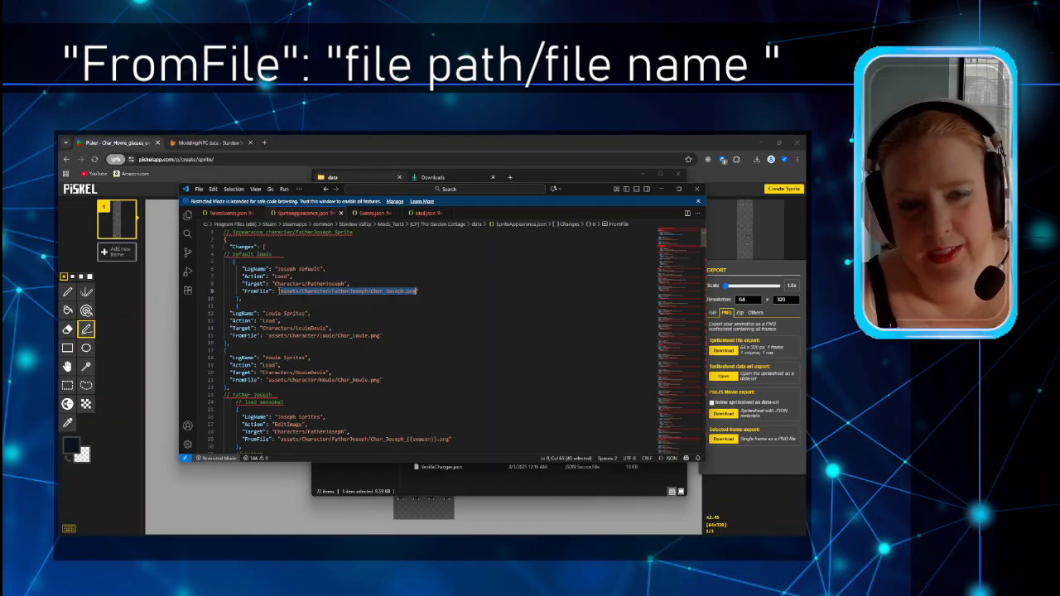
pyautogui.click(319, 297)
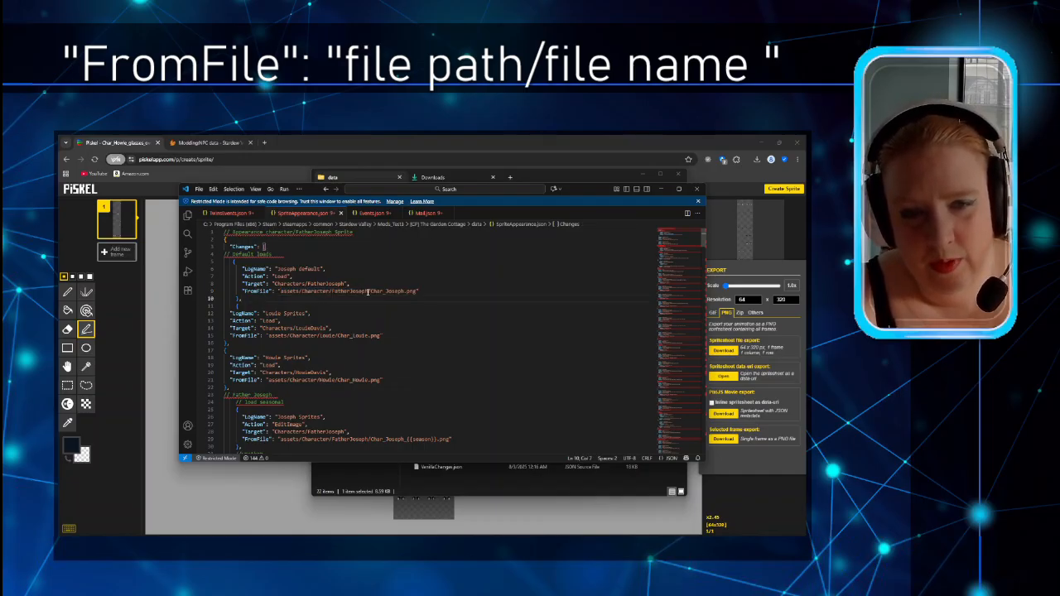
pyautogui.moveTo(372, 292); pyautogui.dragTo(281, 292)
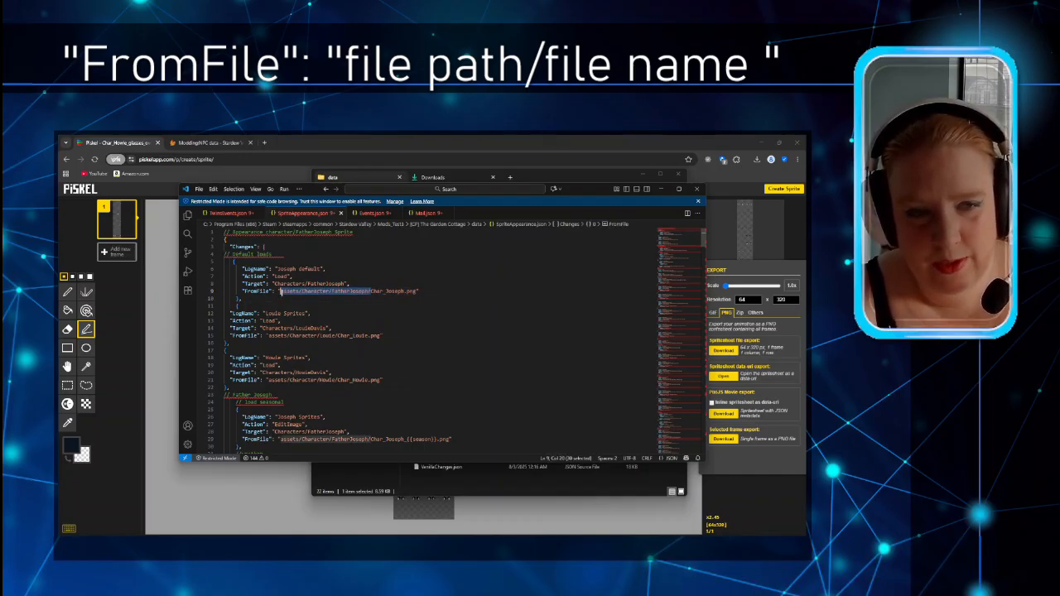
pyautogui.moveTo(419, 290); pyautogui.dragTo(372, 295)
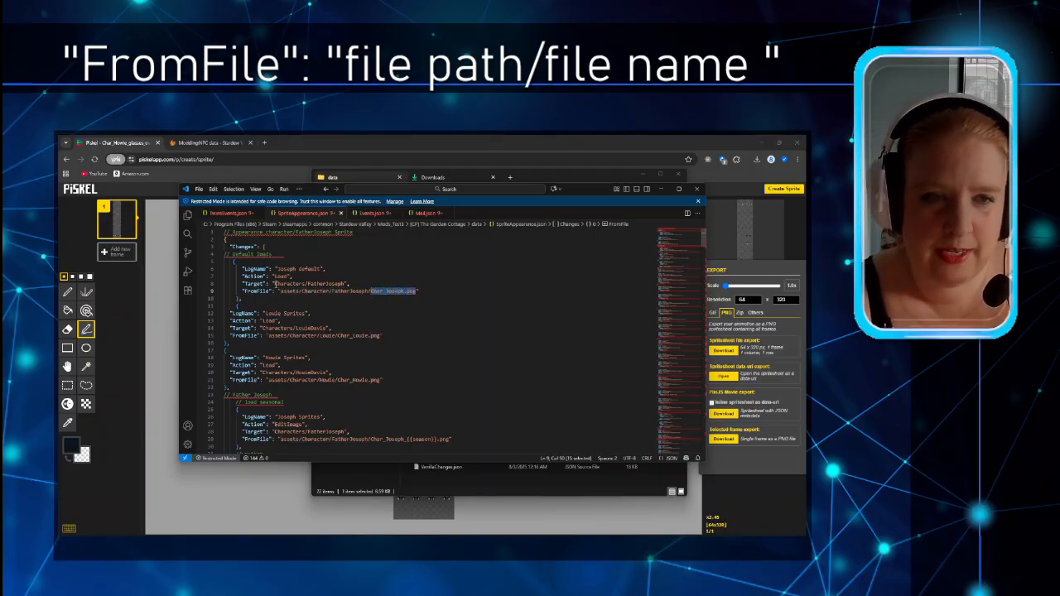
pyautogui.moveTo(274, 283); pyautogui.dragTo(346, 284)
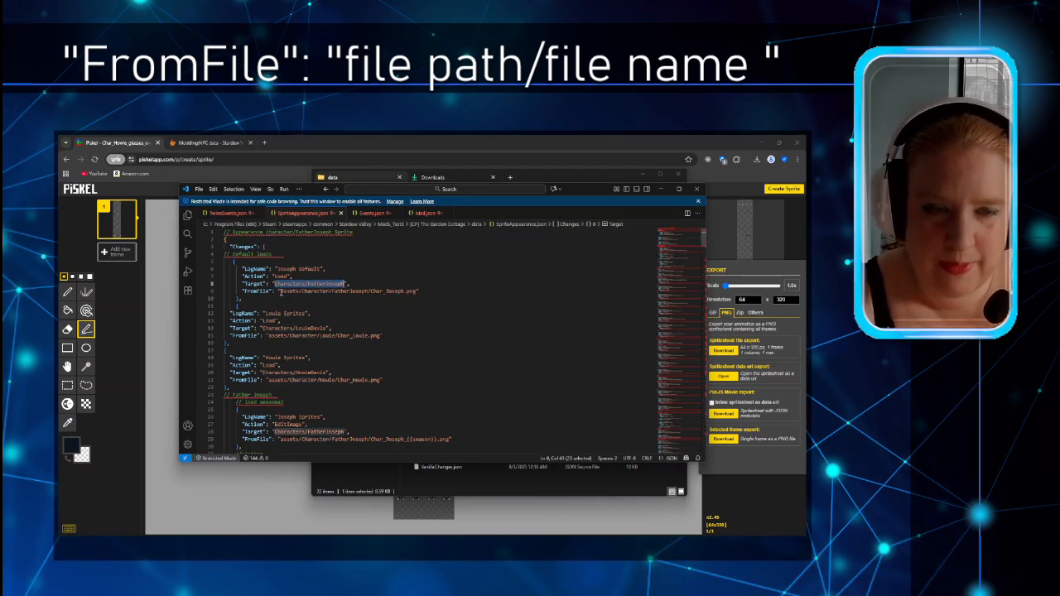
pyautogui.moveTo(279, 292); pyautogui.dragTo(418, 291)
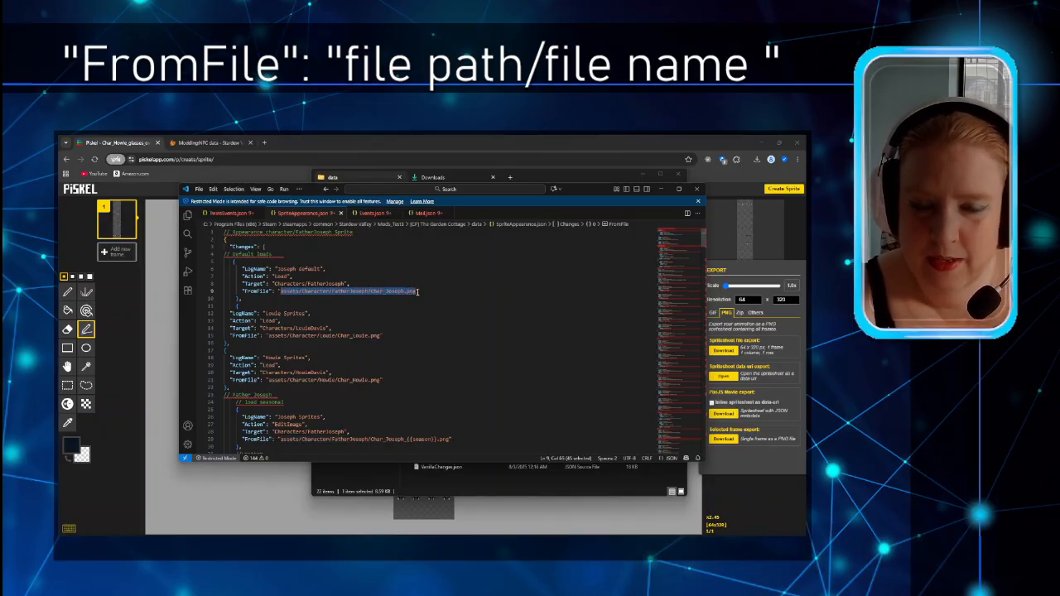
pyautogui.click(423, 292)
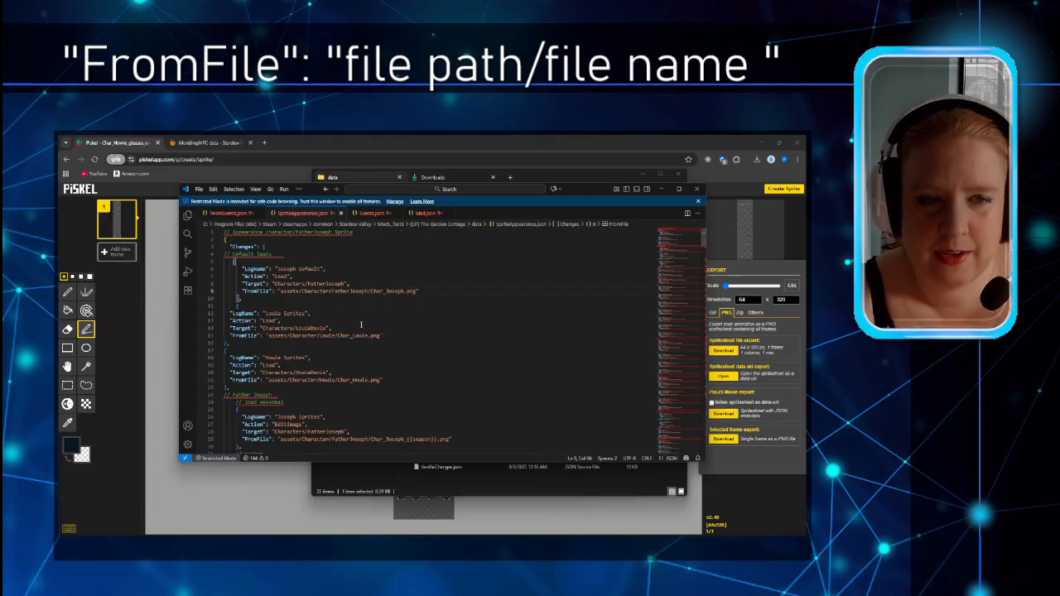
# Step: Check the FromFile path and file name in Howie's default Load entry
pyautogui.scroll(-2, 335, 278)
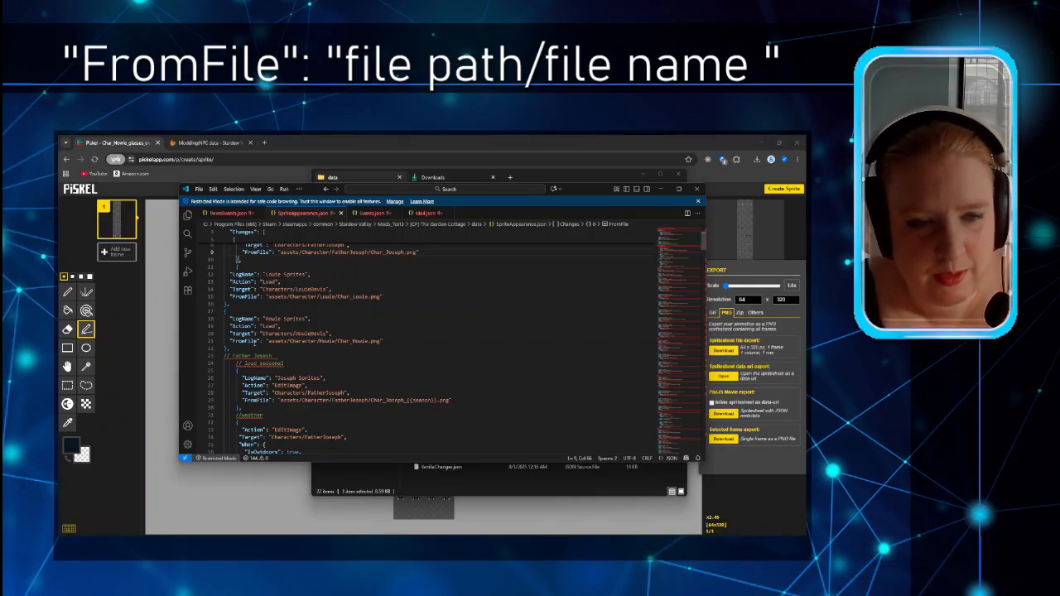
pyautogui.moveTo(268, 341); pyautogui.dragTo(337, 342)
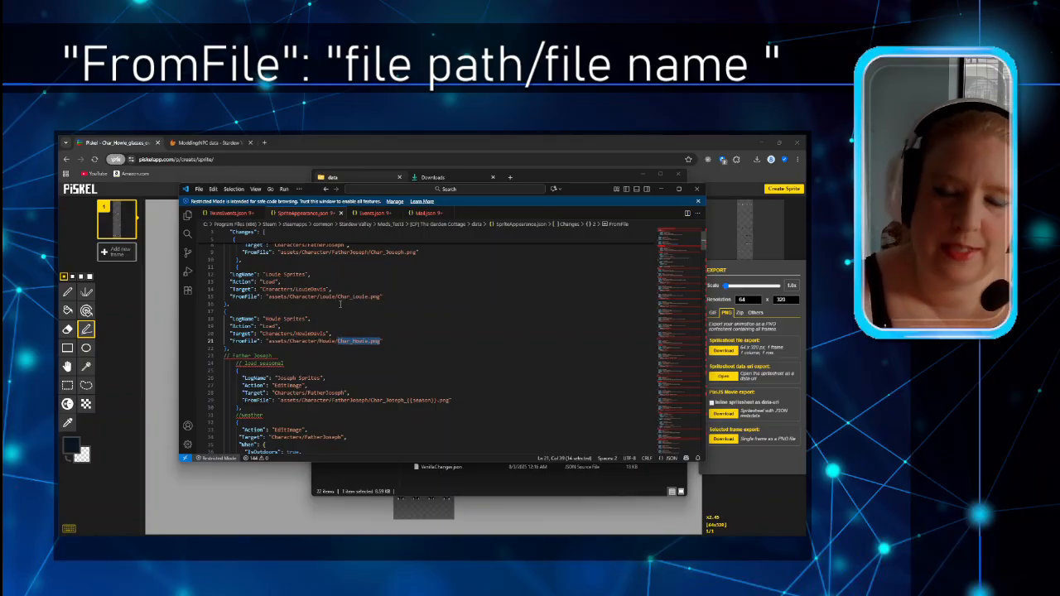
pyautogui.click(340, 304)
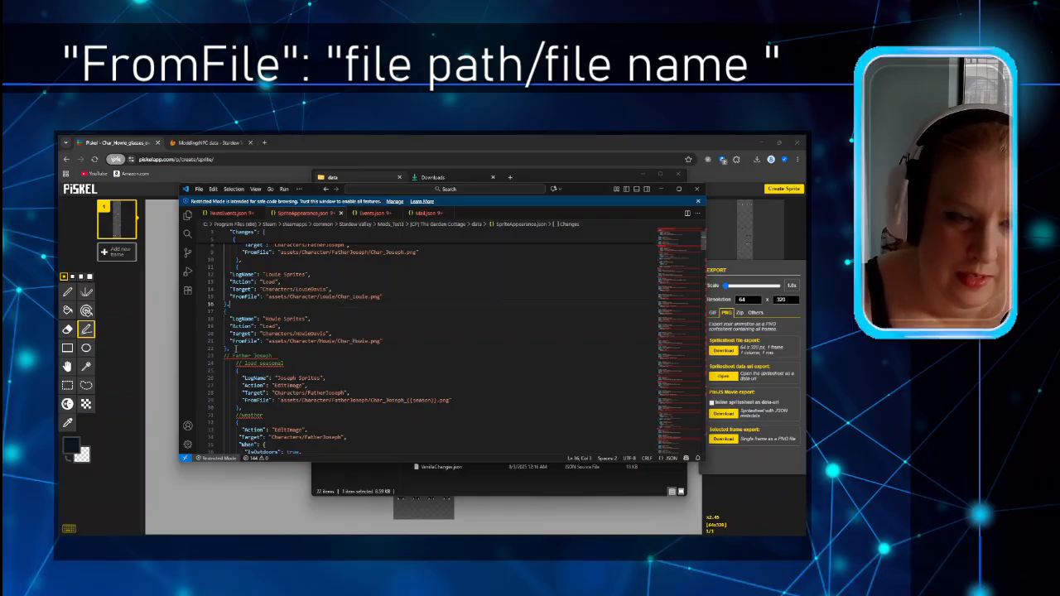
# Step: Locate the seasonal EditImage entry under the Howie comment in SpriteAppearance.json and examine its LogName line
pyautogui.scroll(-1, 246, 336)
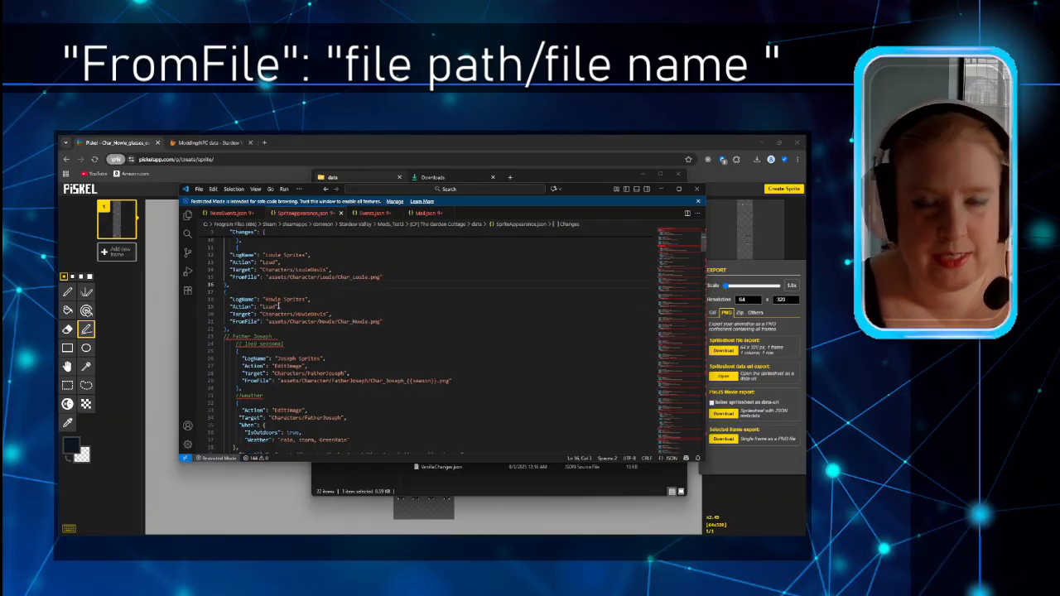
pyautogui.scroll(-7, 294, 315)
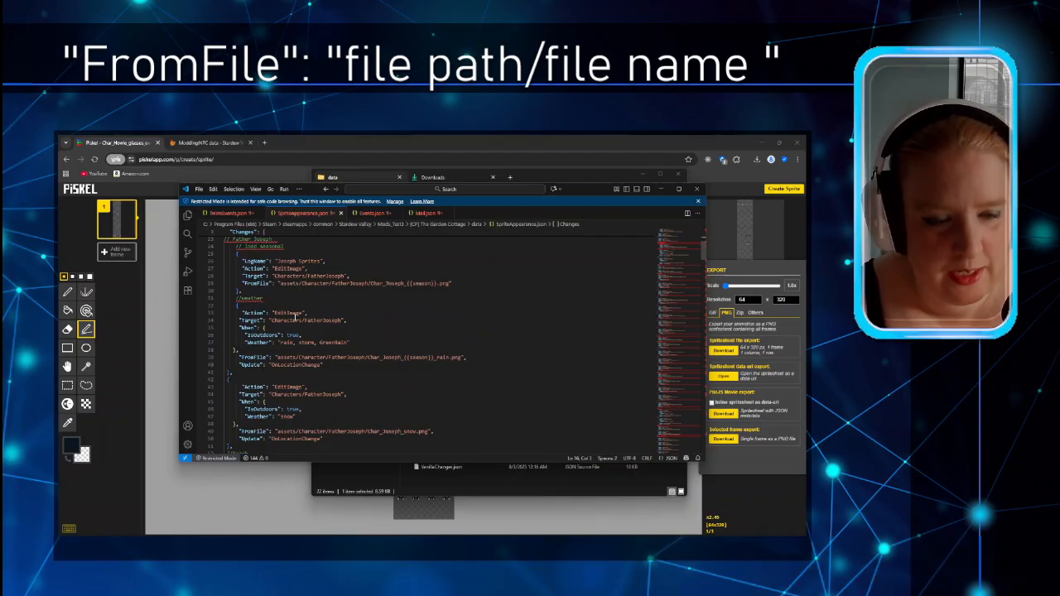
pyautogui.scroll(-18, 294, 316)
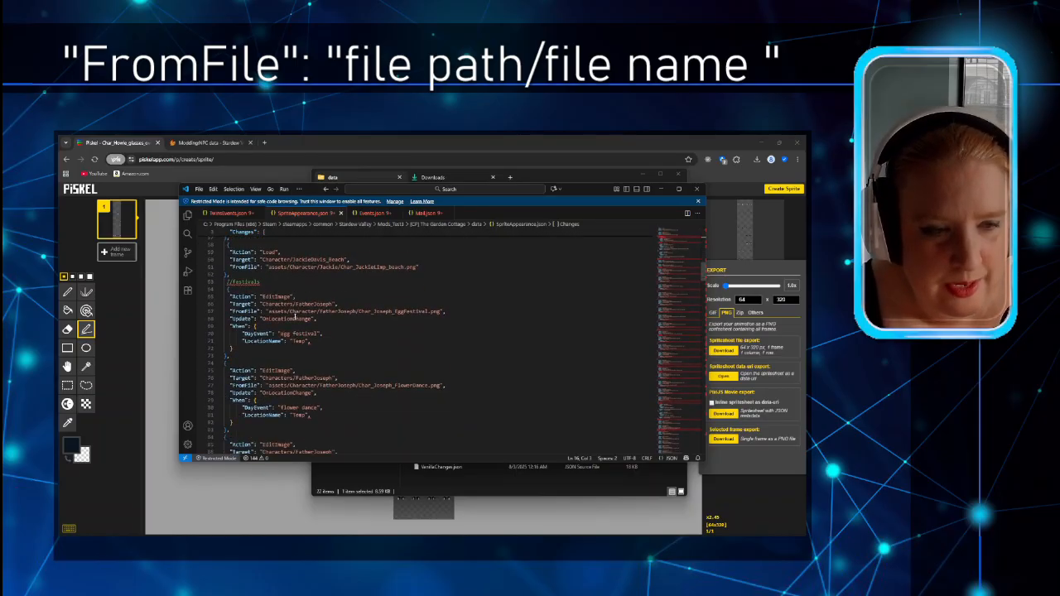
pyautogui.scroll(-3, 294, 315)
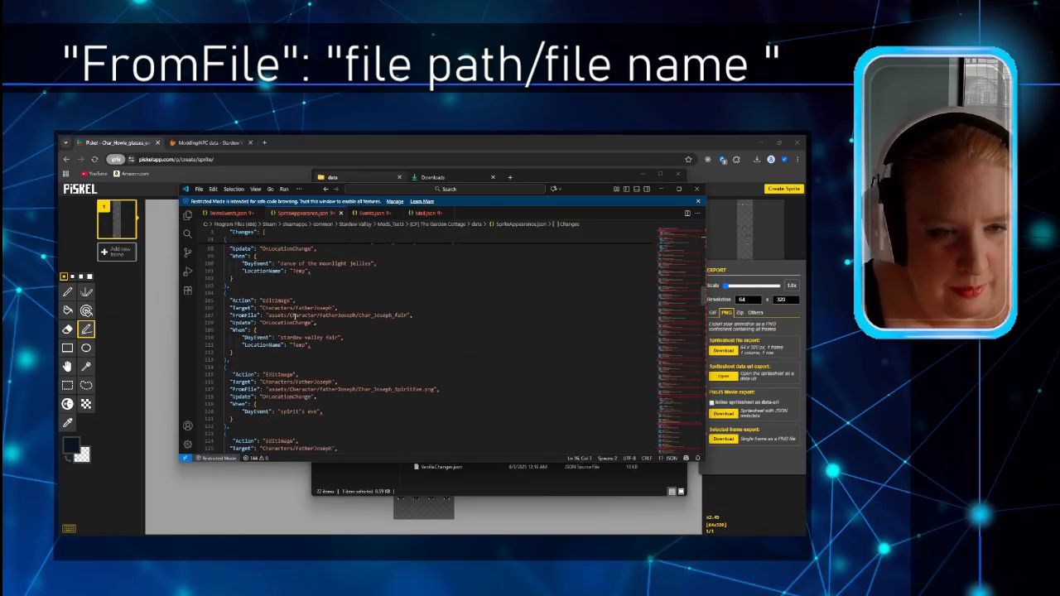
pyautogui.scroll(-13, 294, 315)
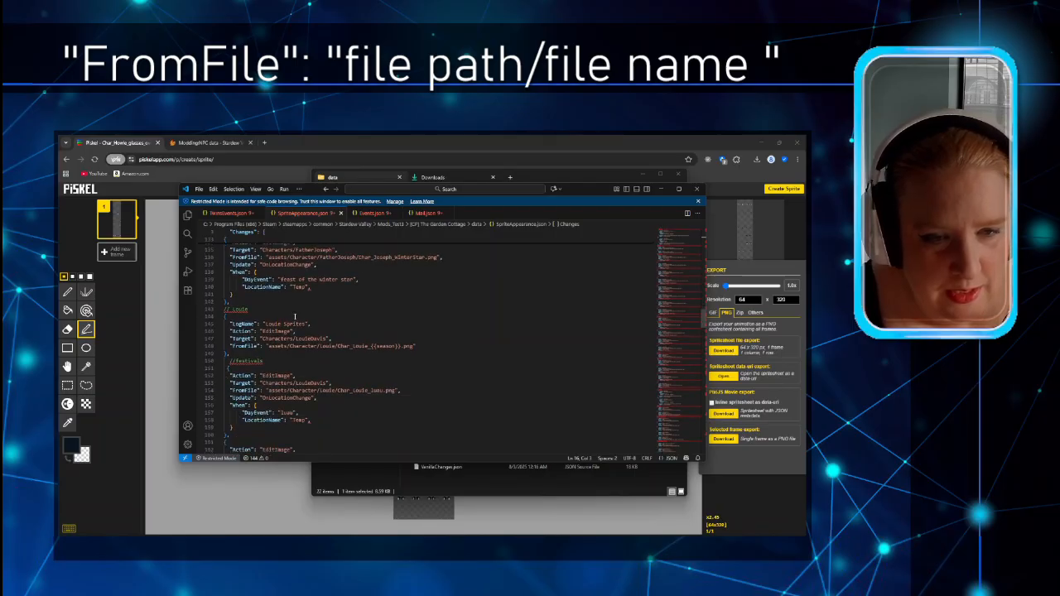
pyautogui.scroll(-14, 294, 316)
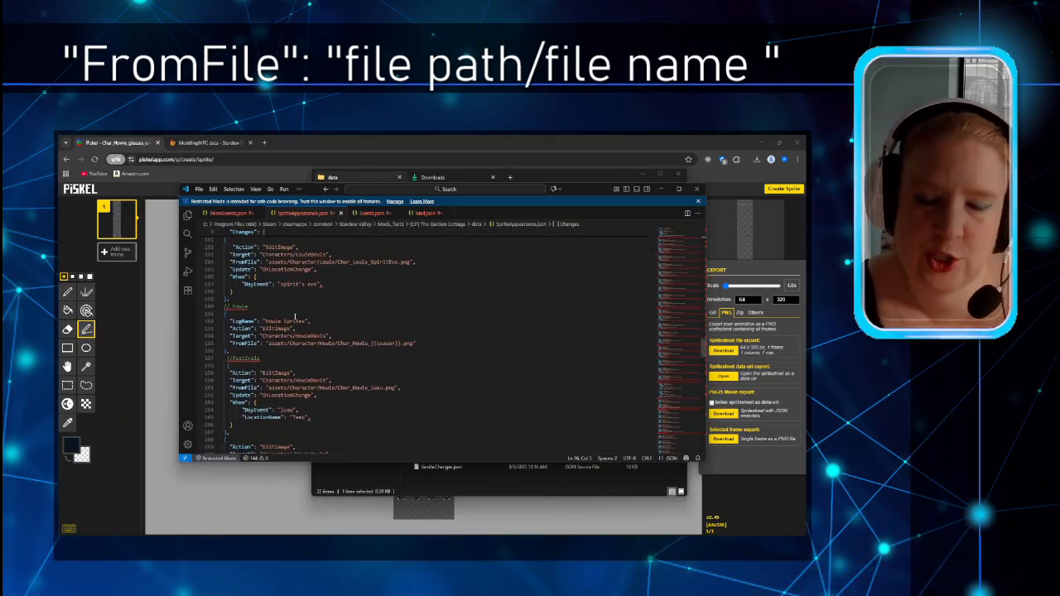
pyautogui.scroll(-2, 298, 313)
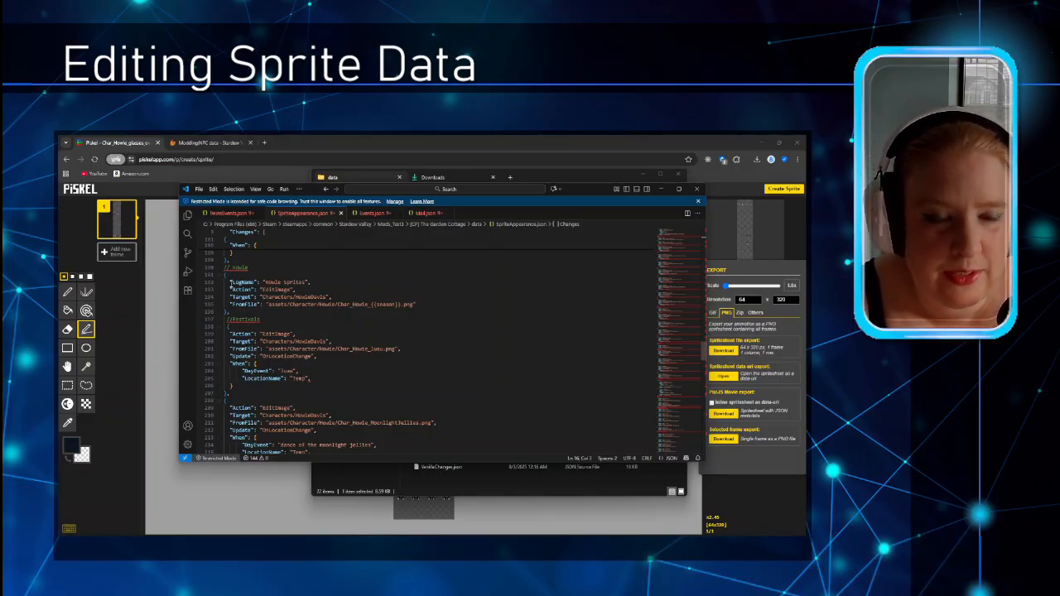
pyautogui.moveTo(230, 283); pyautogui.dragTo(318, 283)
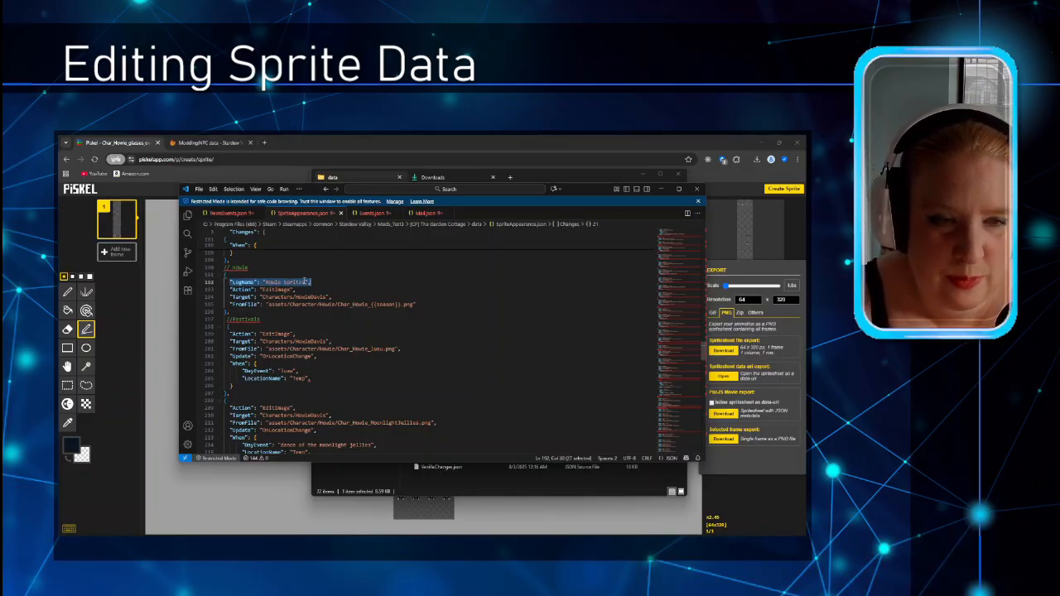
pyautogui.click(296, 283)
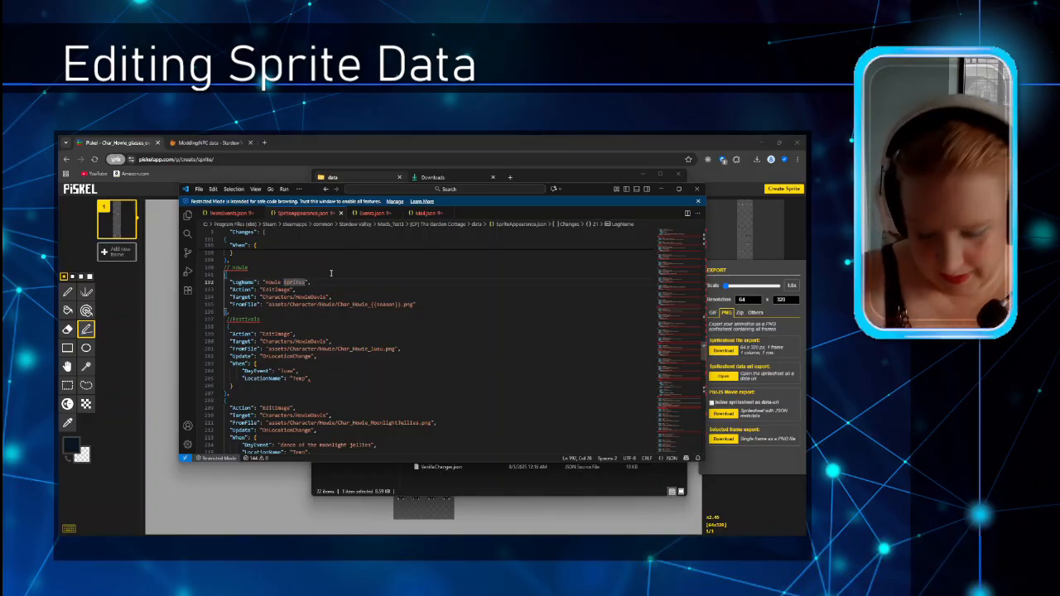
# Step: Complete the seasonal entry's LogName as "Howie Sprites Seasonal" and check its Action value
pyautogui.write('seasonal')
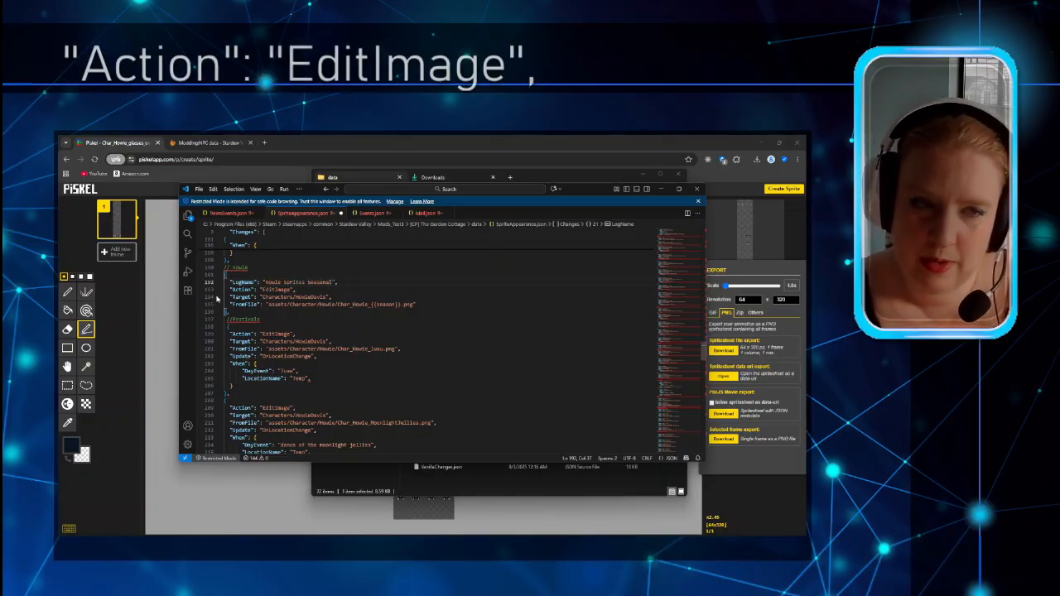
pyautogui.moveTo(229, 290); pyautogui.dragTo(261, 290)
pyautogui.click(308, 289)
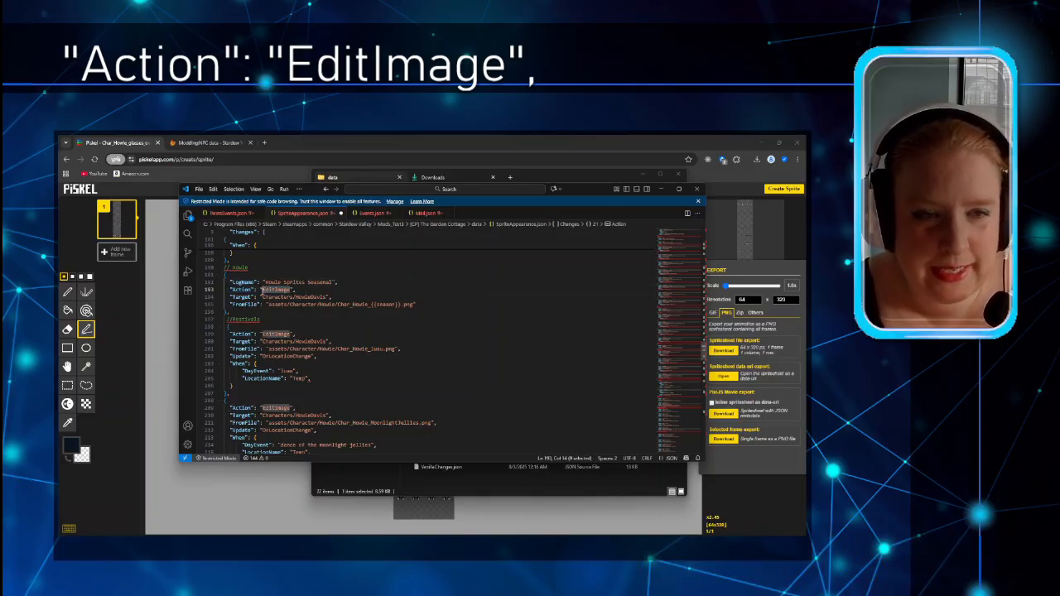
pyautogui.click(301, 290)
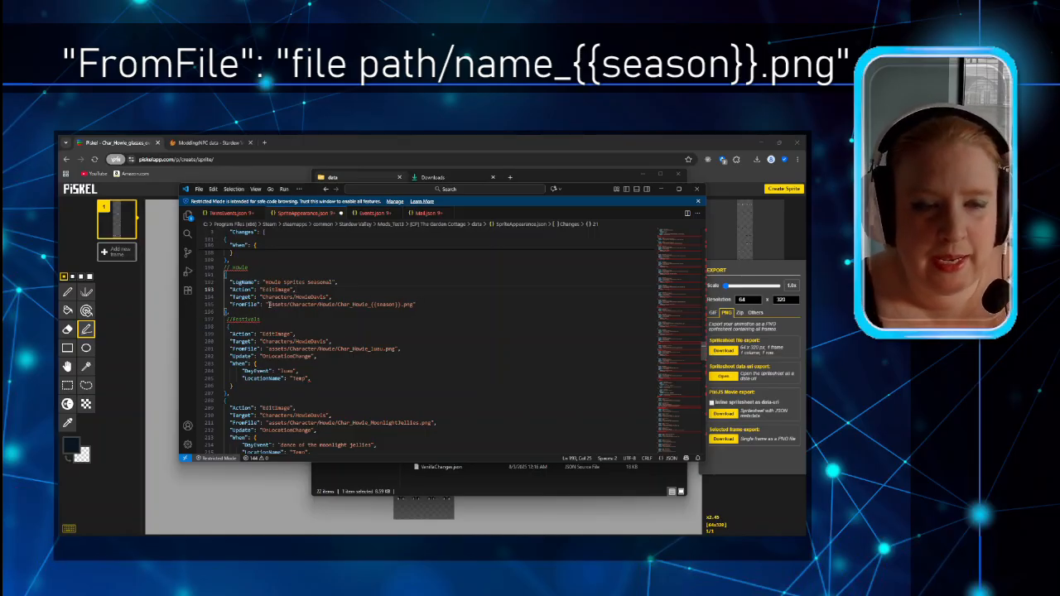
# Step: Examine the folder path and the {{season}} file name in the seasonal entry's FromFile value
pyautogui.moveTo(268, 305); pyautogui.dragTo(339, 306)
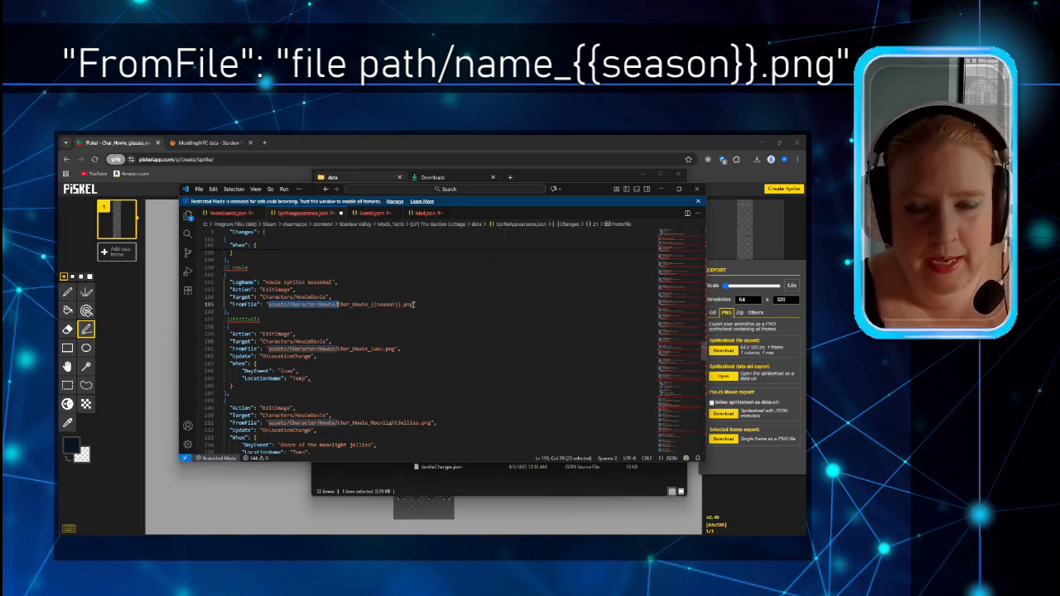
pyautogui.moveTo(412, 305); pyautogui.dragTo(337, 305)
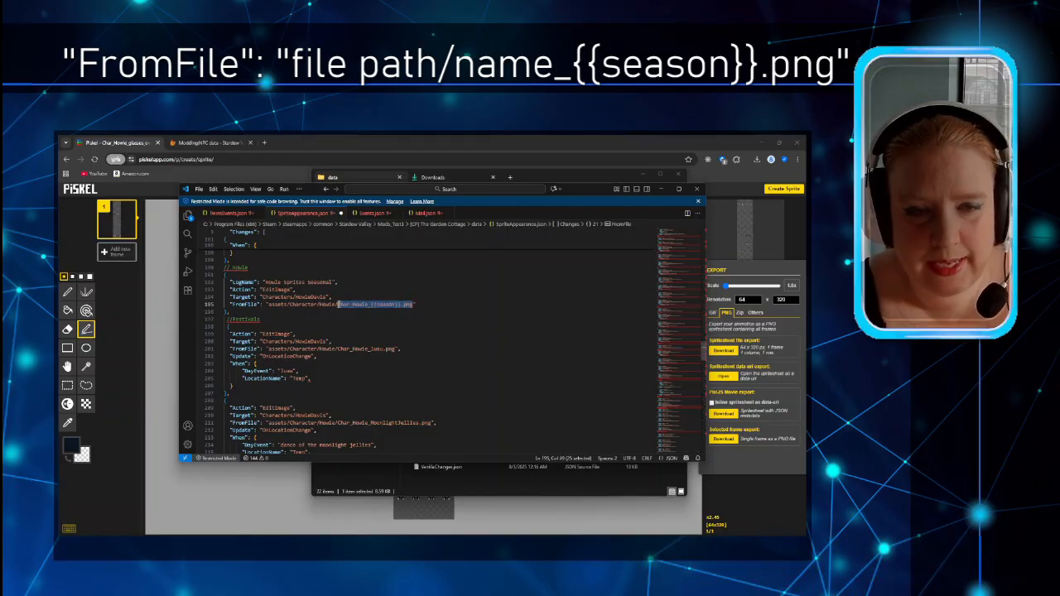
pyautogui.click(431, 303)
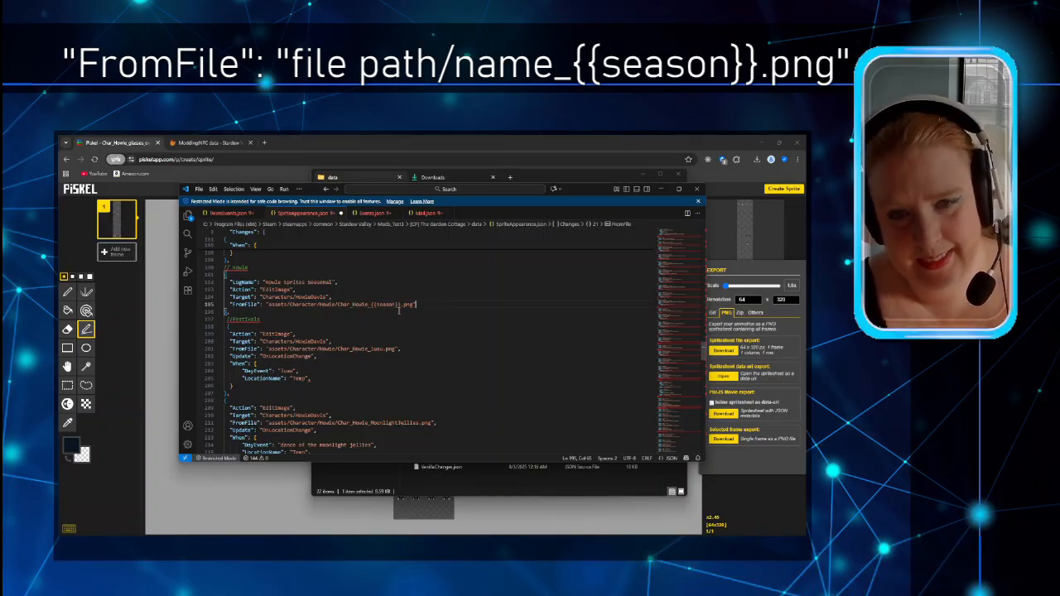
# Step: Switch to File Explorer and open the mod's assets/Character/Howie folder
pyautogui.click(482, 480)
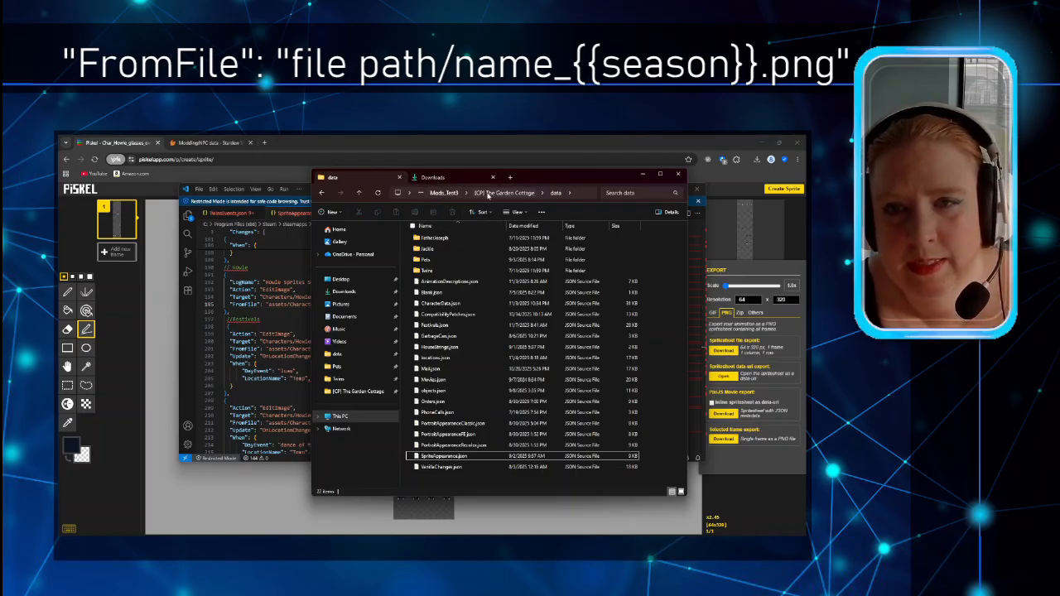
pyautogui.click(489, 194)
pyautogui.doubleClick(438, 239)
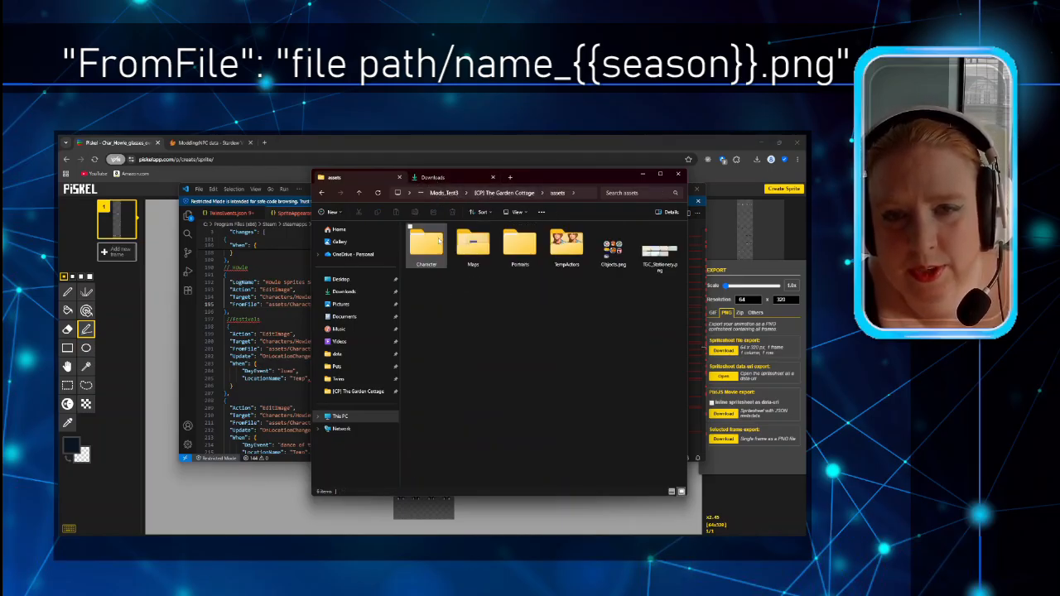
pyautogui.doubleClick(438, 241)
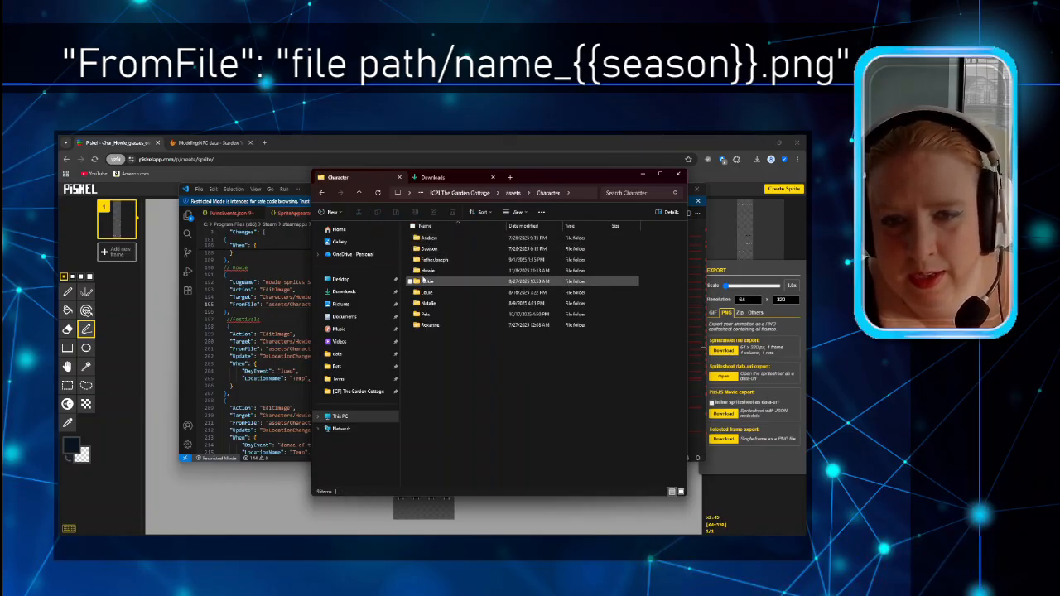
pyautogui.doubleClick(429, 270)
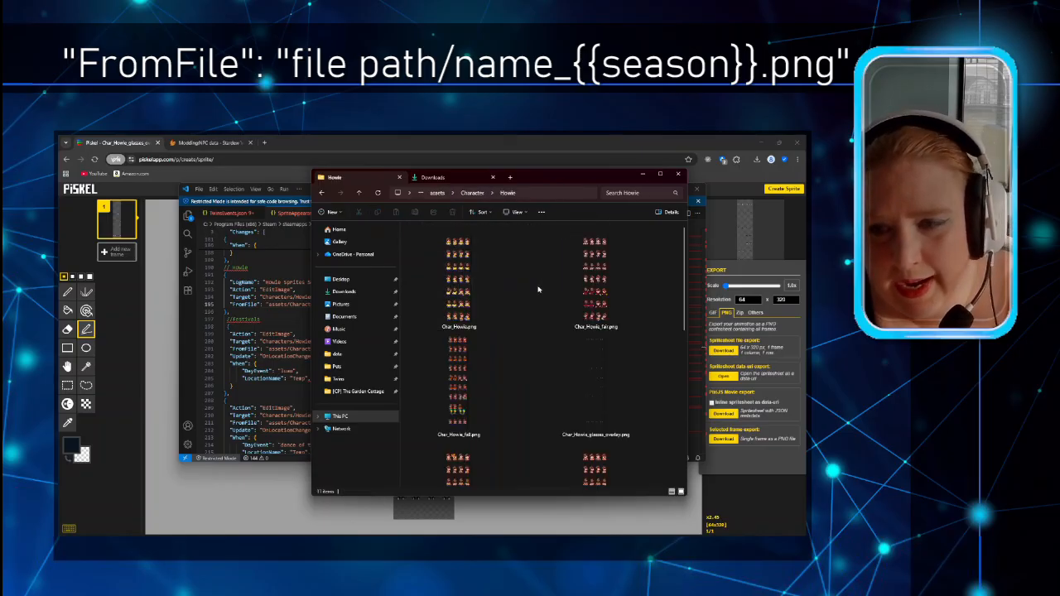
# Step: Look through the Howie sprite sheets for the file names ending in a season
pyautogui.scroll(-5, 538, 289)
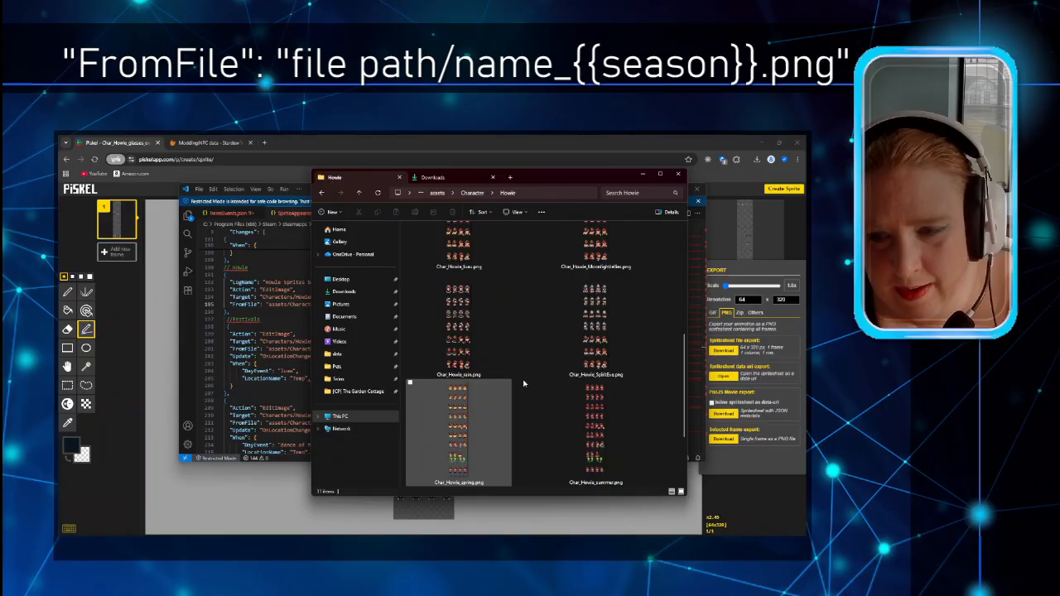
pyautogui.scroll(-2, 524, 340)
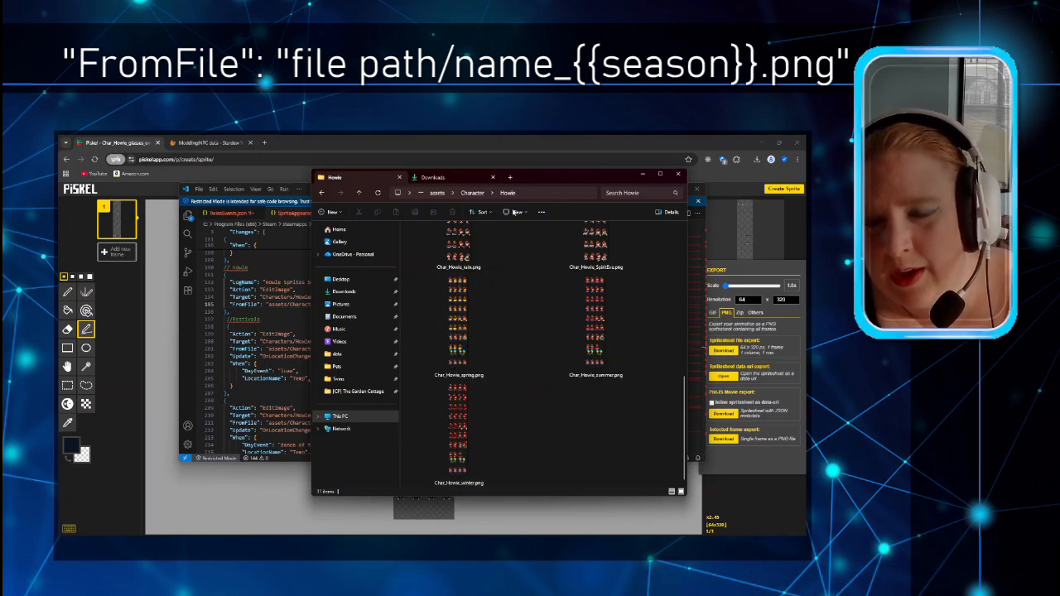
pyautogui.scroll(3, 536, 276)
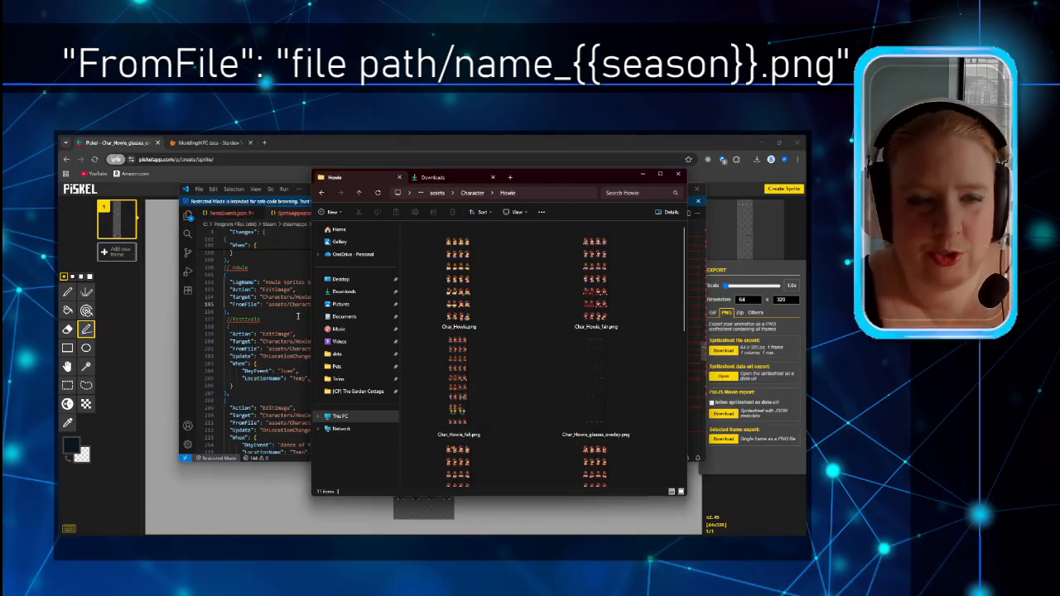
pyautogui.scroll(-4, 501, 368)
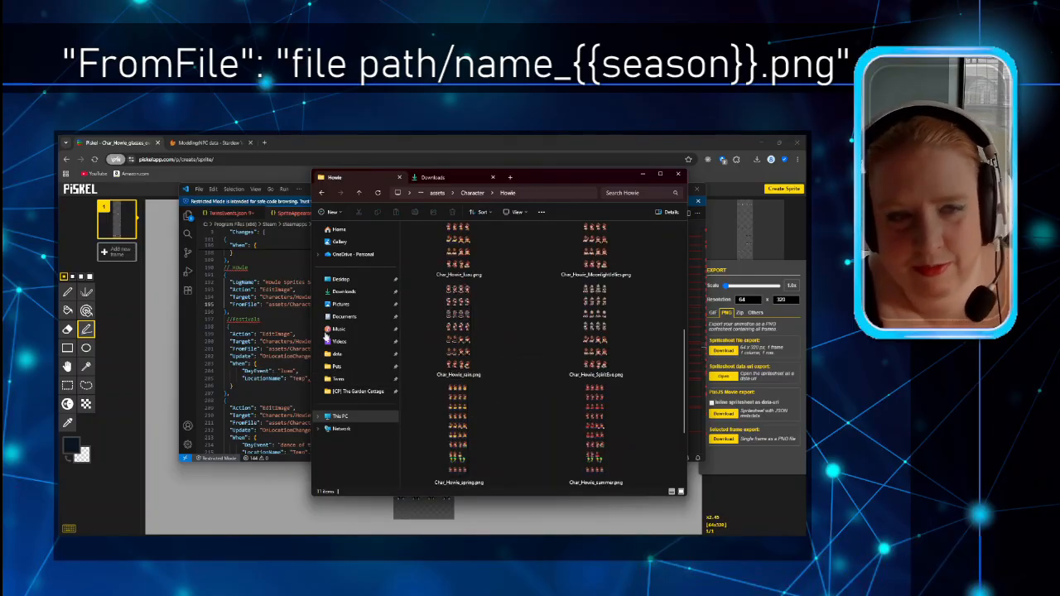
# Step: Compare the {{season}} token in the seasonal FromFile value in SpriteAppearance.json with the season endings of the Howie sprite files
pyautogui.click(292, 289)
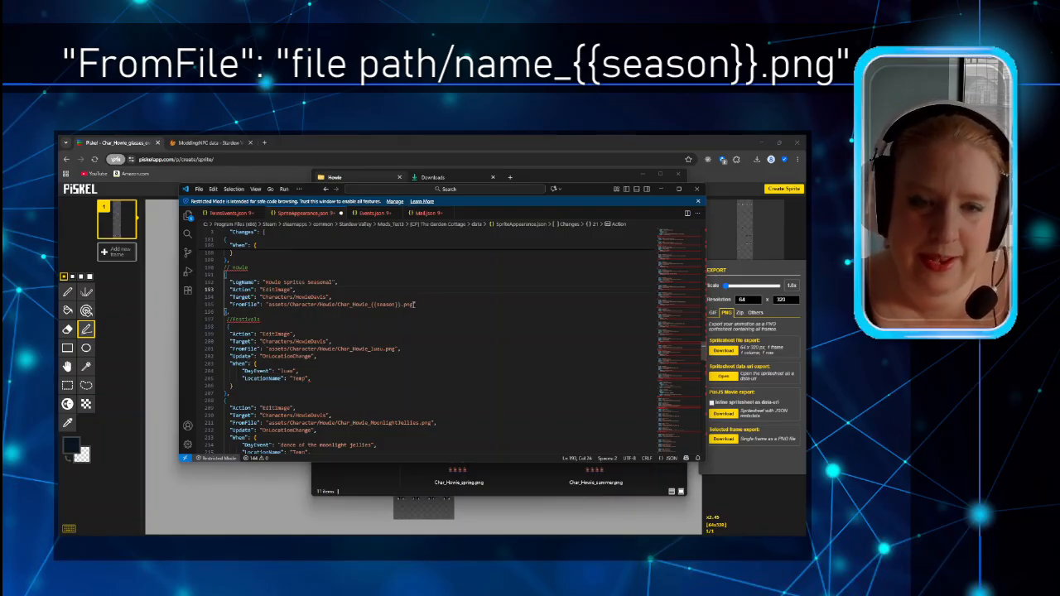
pyautogui.moveTo(401, 305); pyautogui.dragTo(371, 306)
pyautogui.click(432, 305)
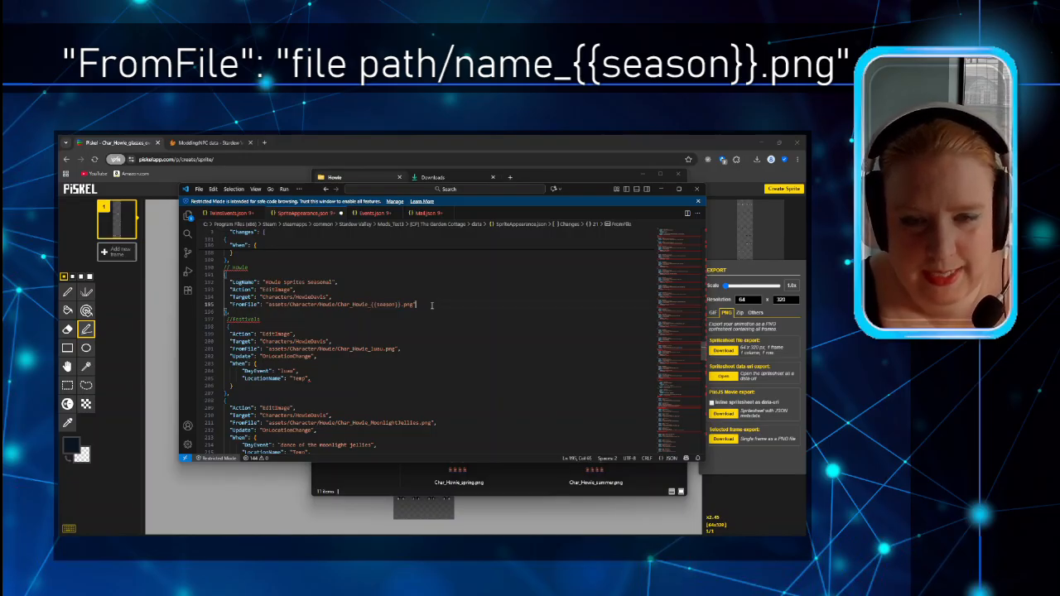
pyautogui.write('"')
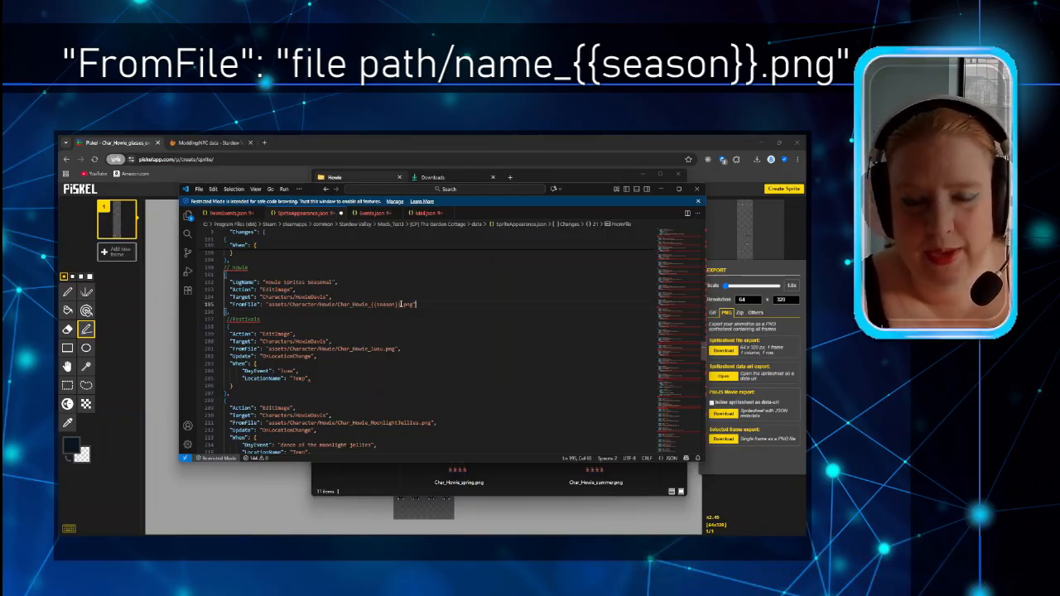
pyautogui.click(525, 484)
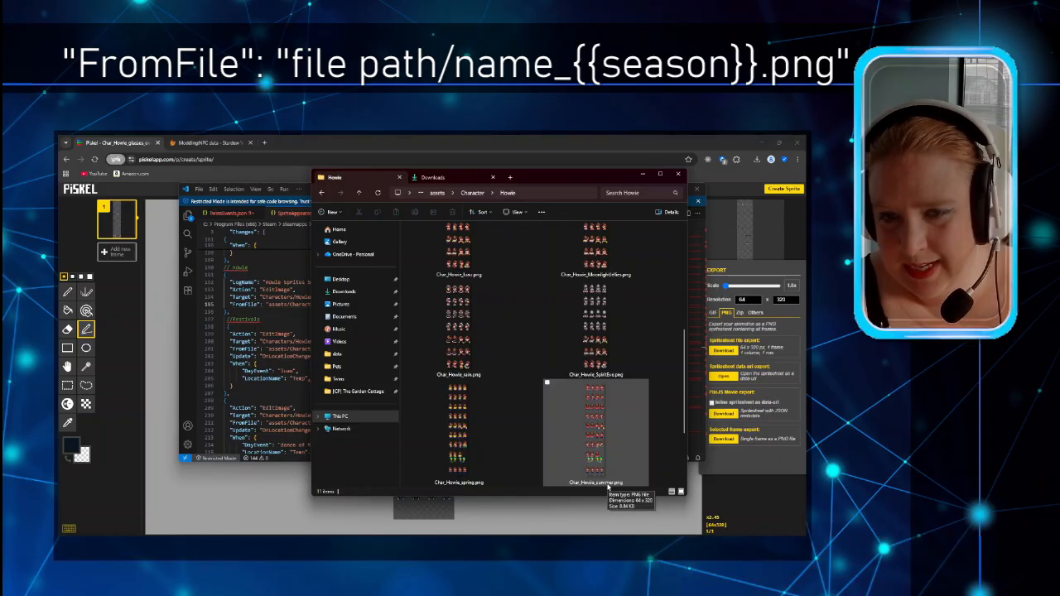
pyautogui.click(292, 309)
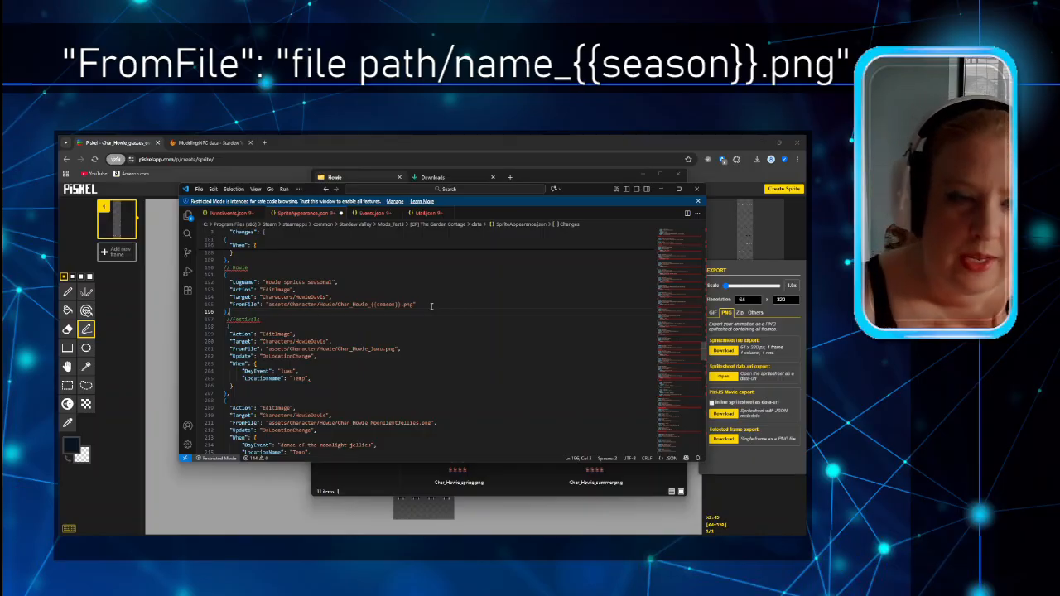
# Step: Examine the Luau entry under the festivals comment, covering its FromFile name, Update line and When block
pyautogui.scroll(-1, 431, 306)
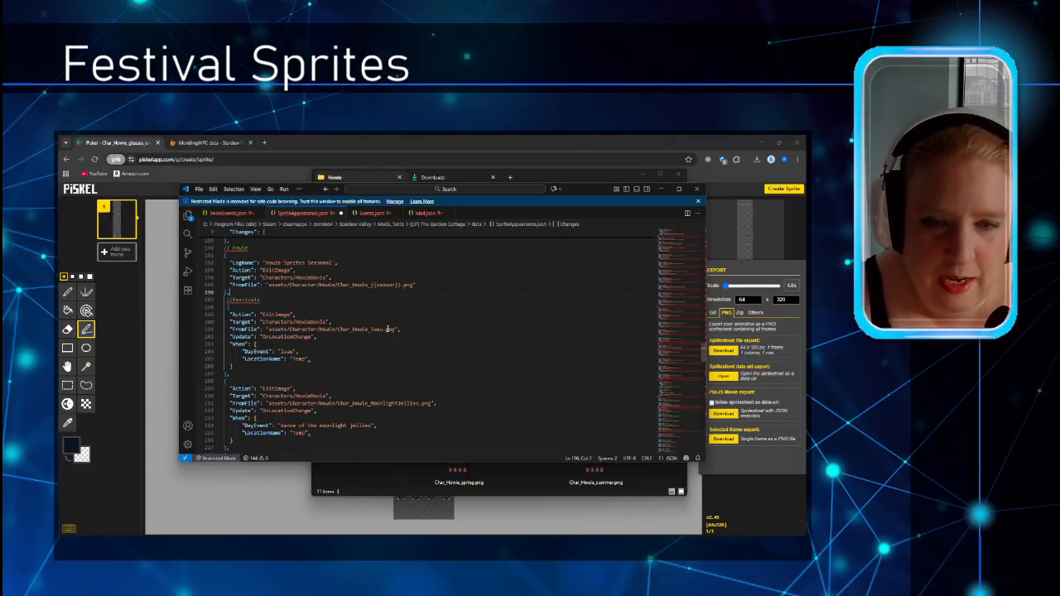
pyautogui.moveTo(396, 329); pyautogui.dragTo(372, 332)
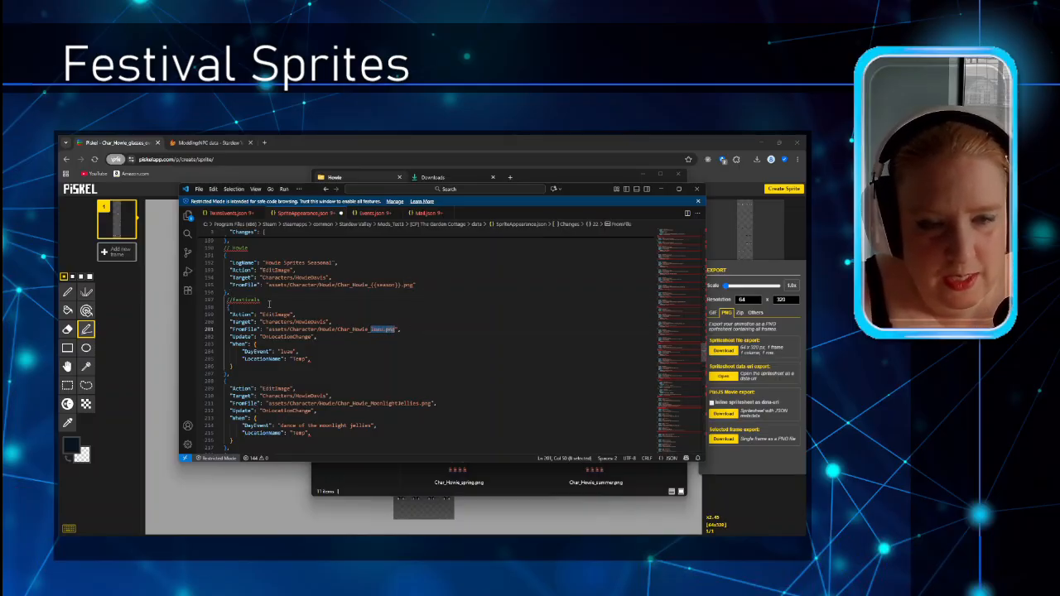
pyautogui.scroll(-1, 269, 304)
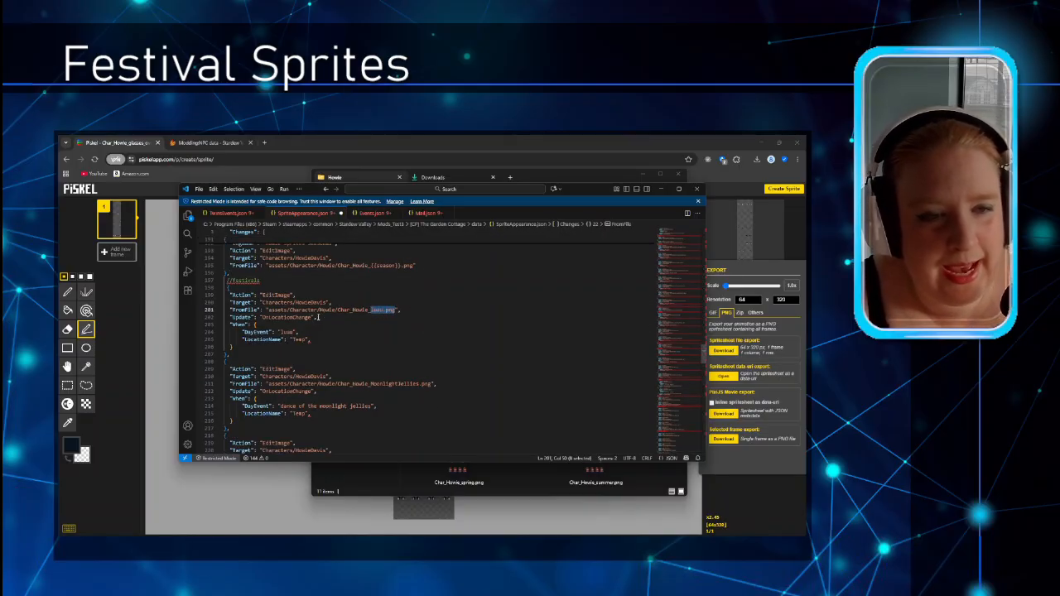
pyautogui.moveTo(227, 317); pyautogui.dragTo(310, 347)
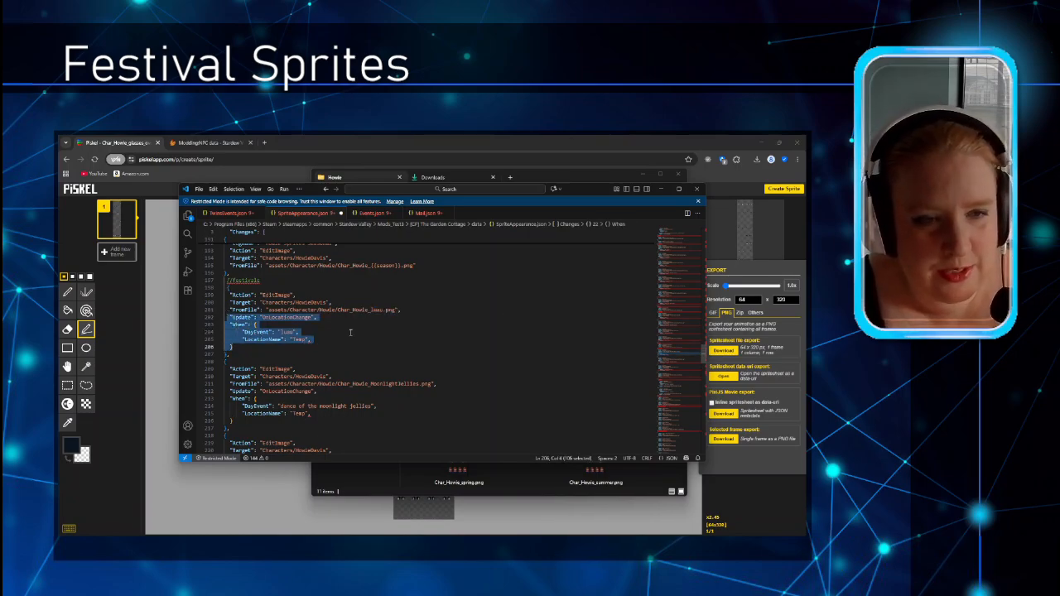
pyautogui.click(351, 332)
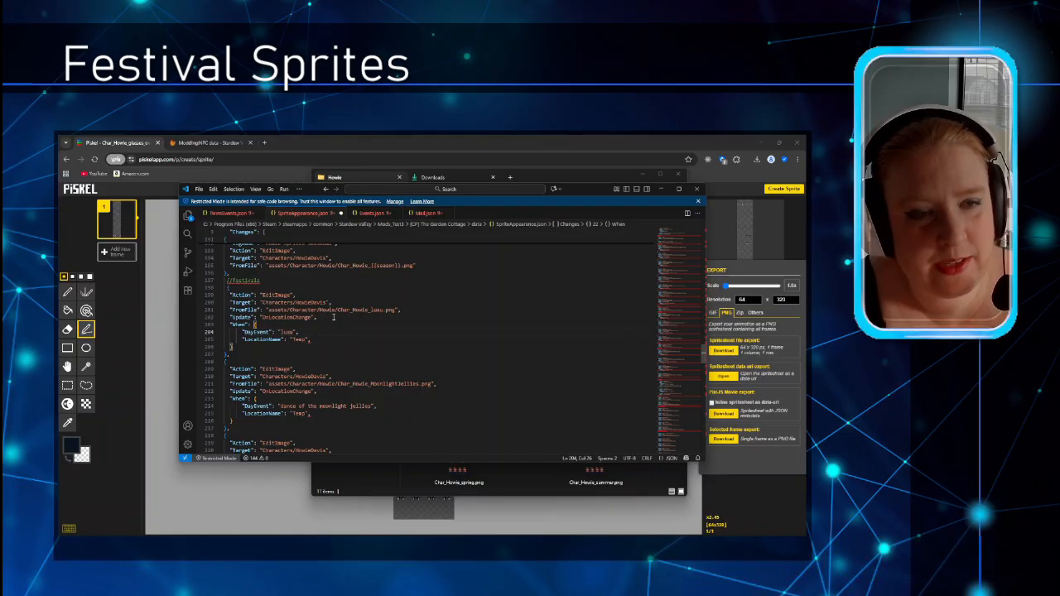
# Step: Check the Update line of the Luau festival entry and its OnLocationChange value
pyautogui.moveTo(330, 318); pyautogui.dragTo(224, 317)
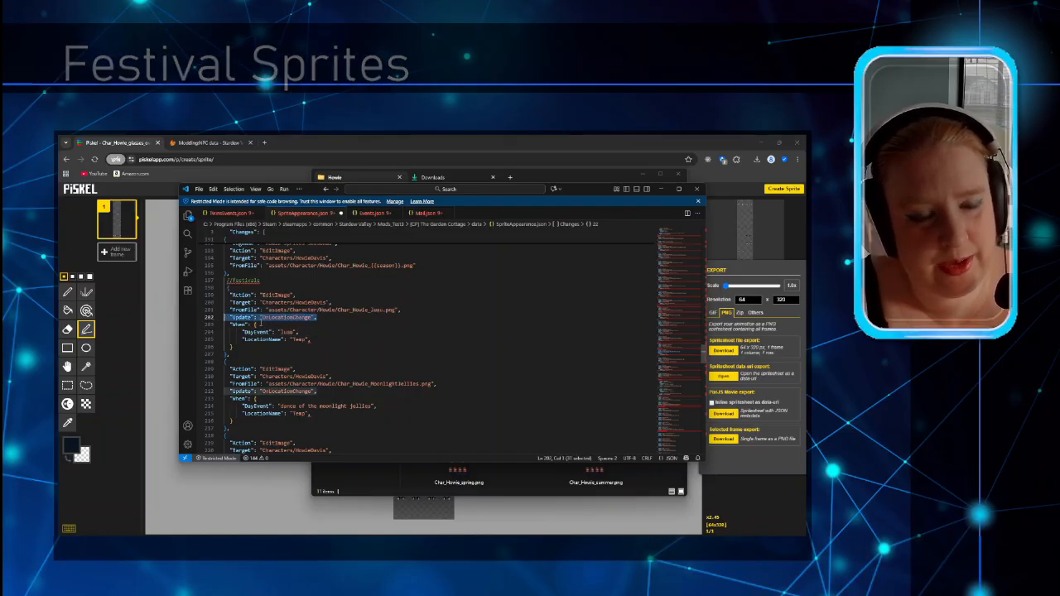
pyautogui.click(342, 319)
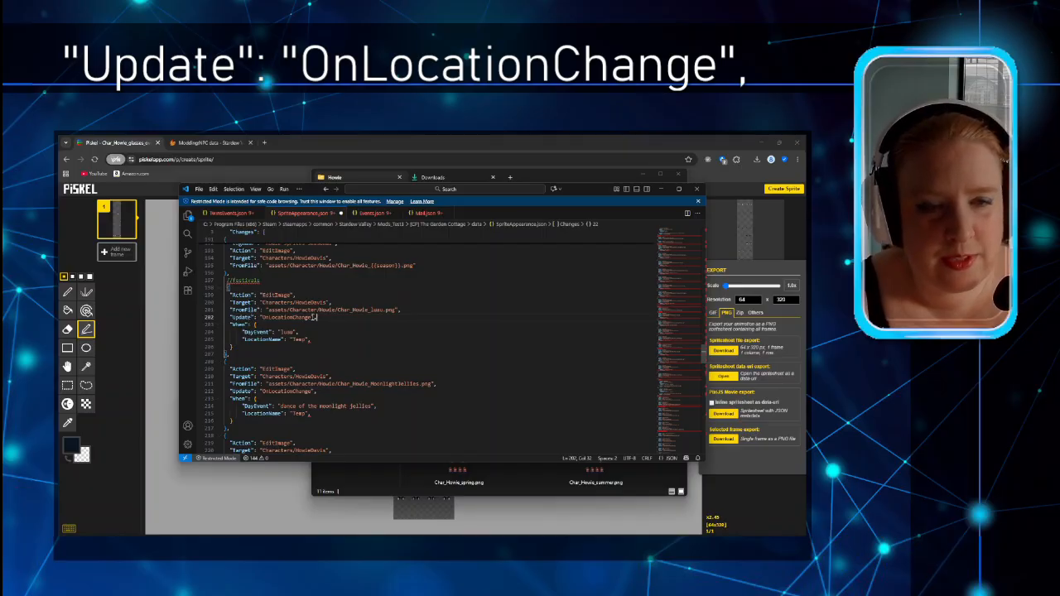
pyautogui.moveTo(311, 318); pyautogui.dragTo(261, 317)
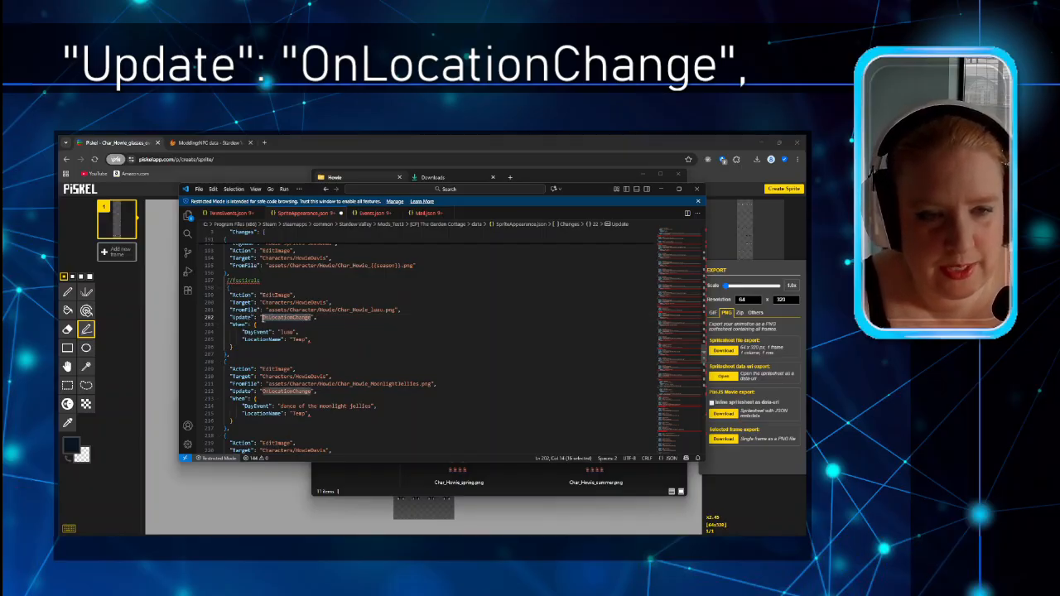
pyautogui.click(318, 317)
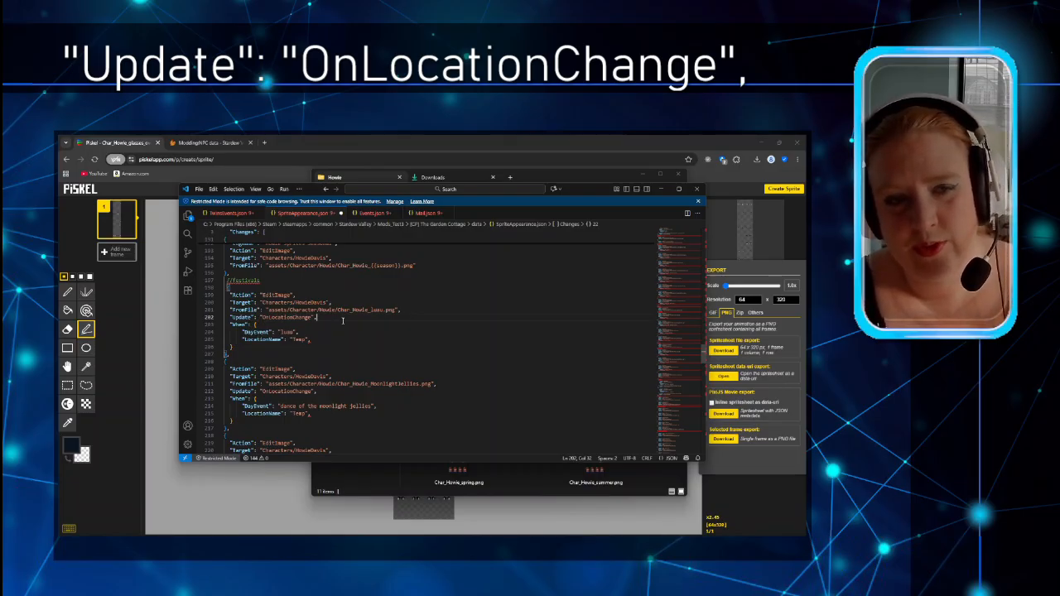
# Step: Check the DayEvent and LocationName conditions in the Luau entry's When block
pyautogui.scroll(-1, 342, 321)
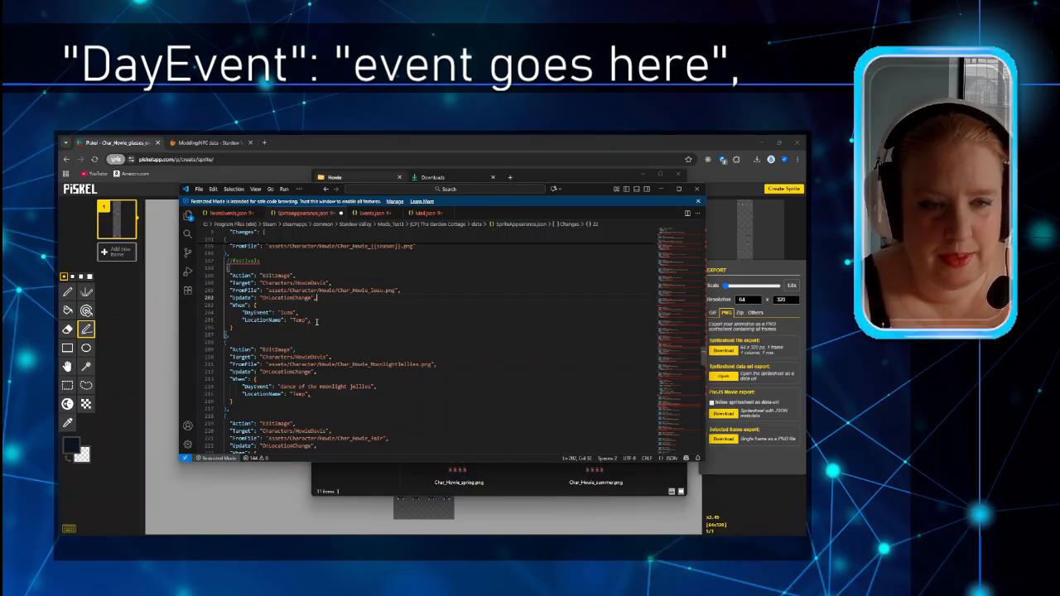
pyautogui.moveTo(316, 321); pyautogui.dragTo(309, 320)
pyautogui.press('Down')
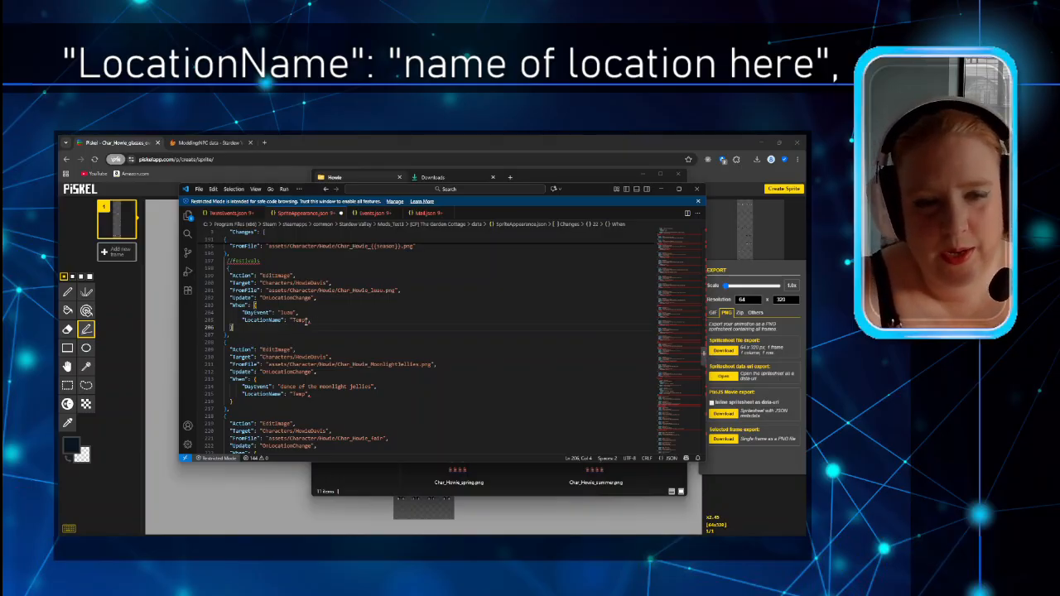
pyautogui.click(326, 320)
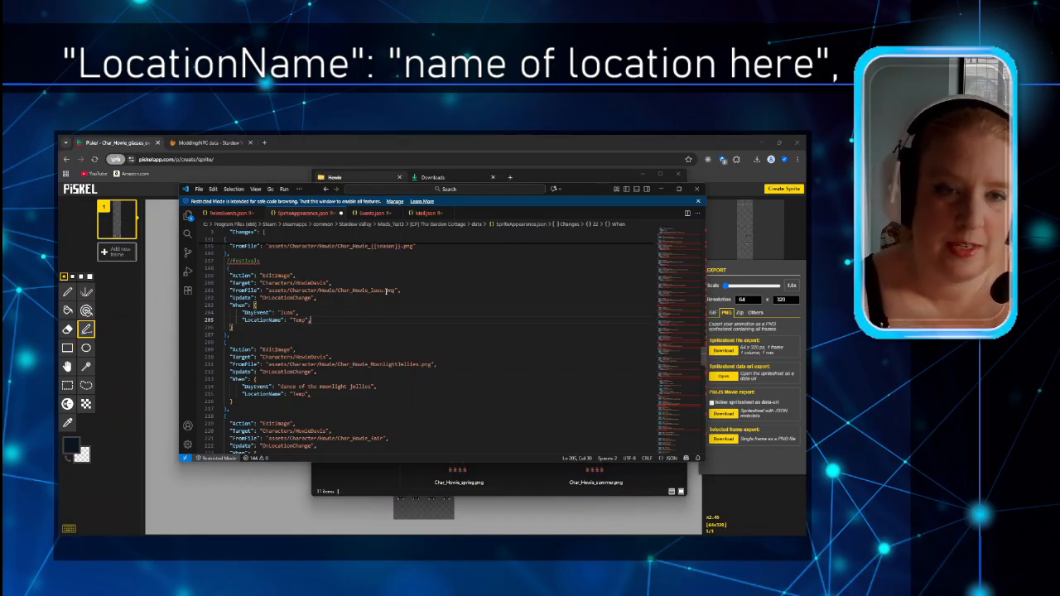
# Step: Review Howie's other festival entries and compare their DayEvent and LocationName conditions with the Luau entry
pyautogui.scroll(-1, 351, 316)
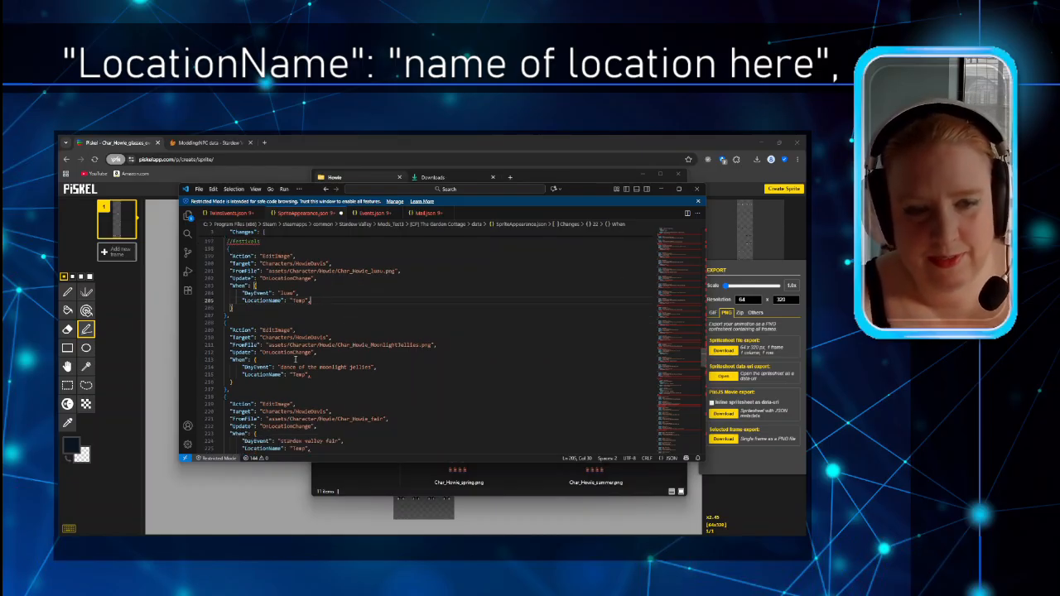
pyautogui.scroll(-1, 287, 348)
pyautogui.scroll(-4, 303, 397)
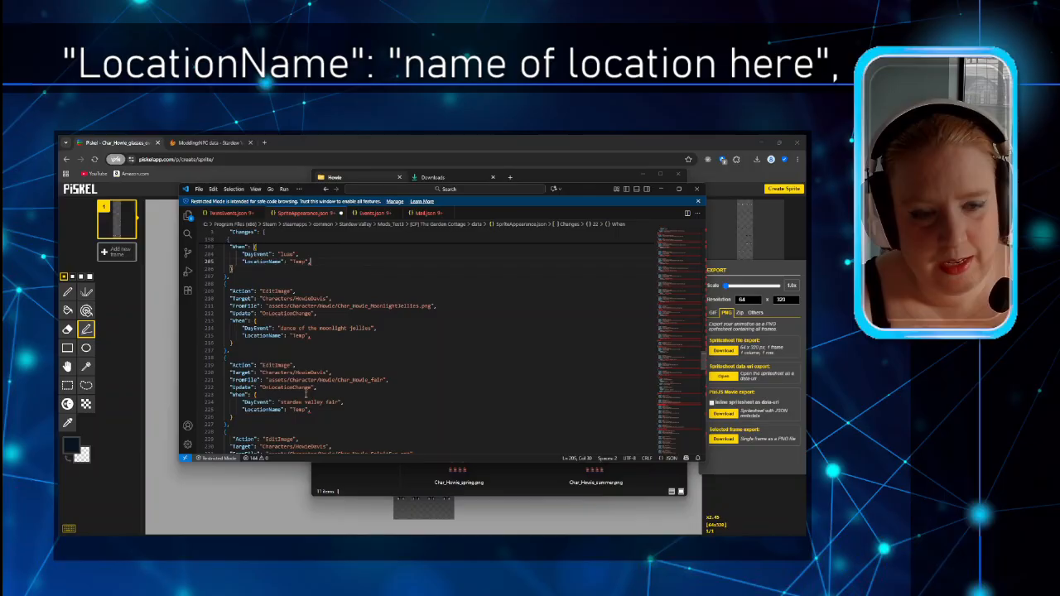
pyautogui.scroll(3, 306, 396)
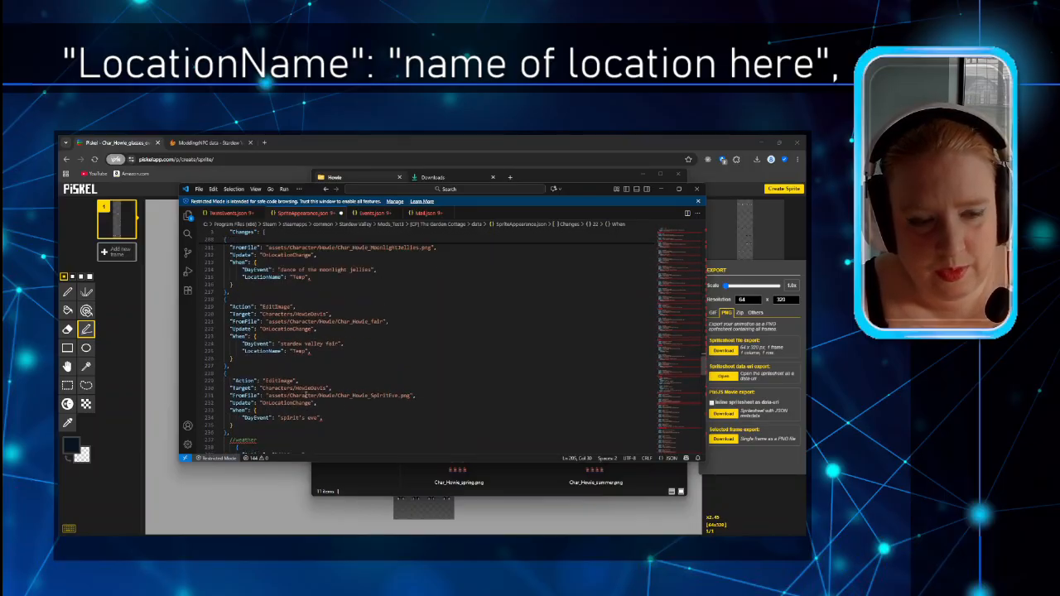
pyautogui.scroll(3, 306, 394)
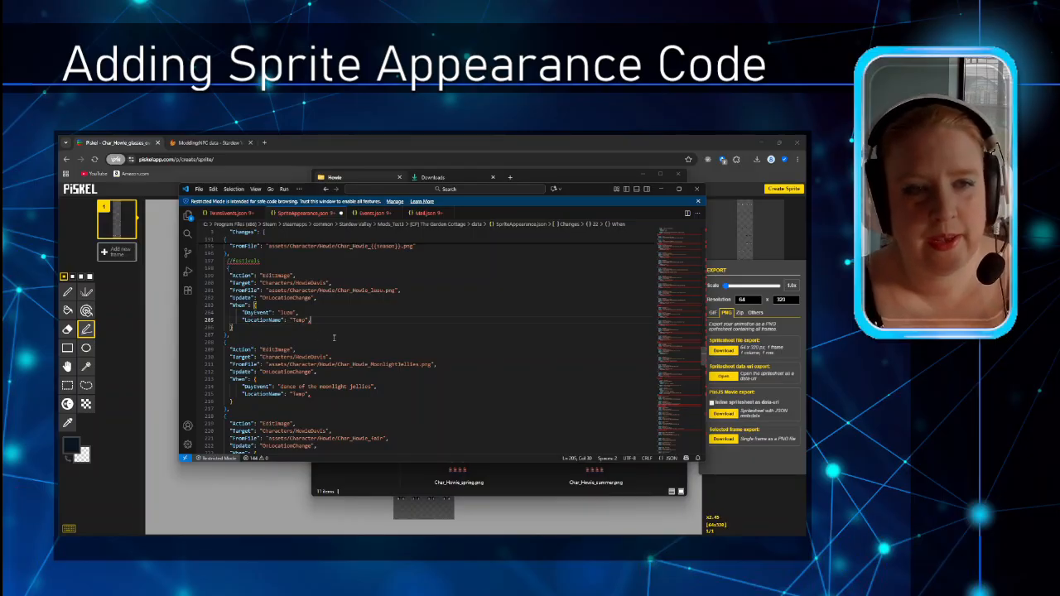
# Step: Duplicate Howie's seasonal sprite EditImage block directly below itself, above the festivals comment
pyautogui.scroll(3, 334, 338)
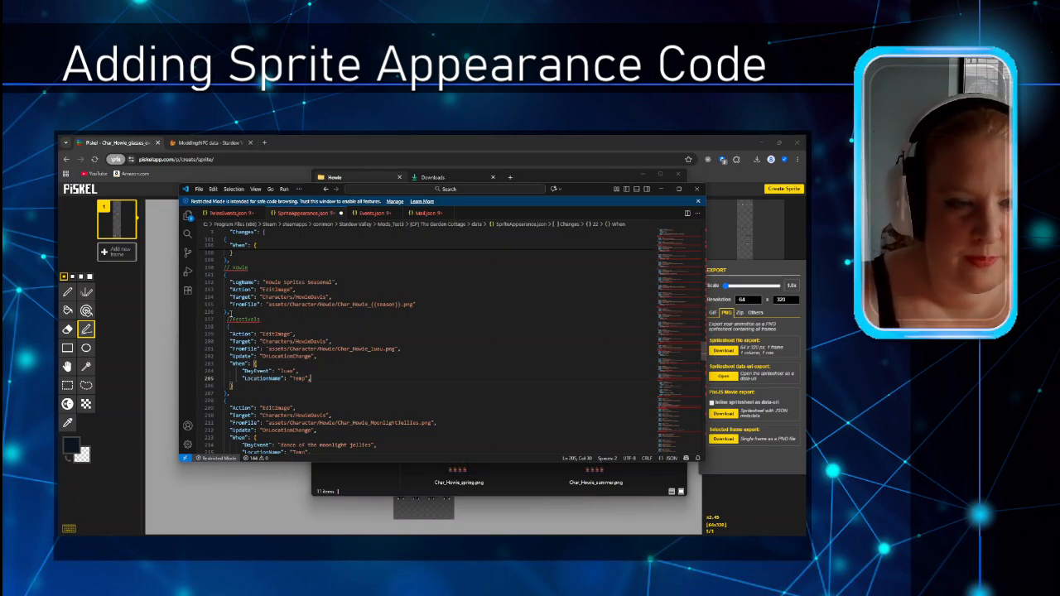
pyautogui.moveTo(418, 304); pyautogui.dragTo(217, 276)
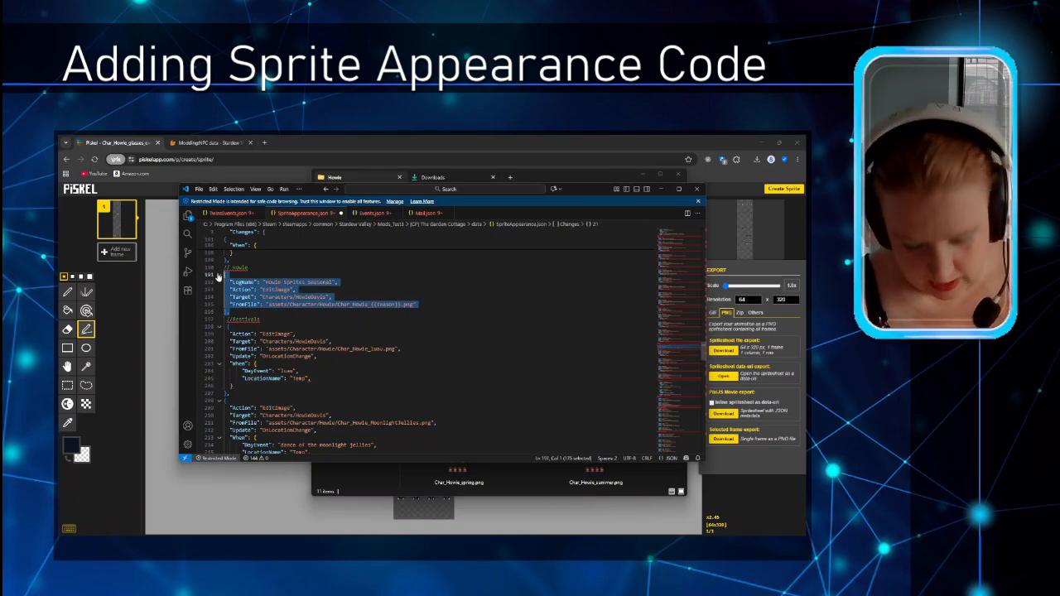
pyautogui.click(236, 312)
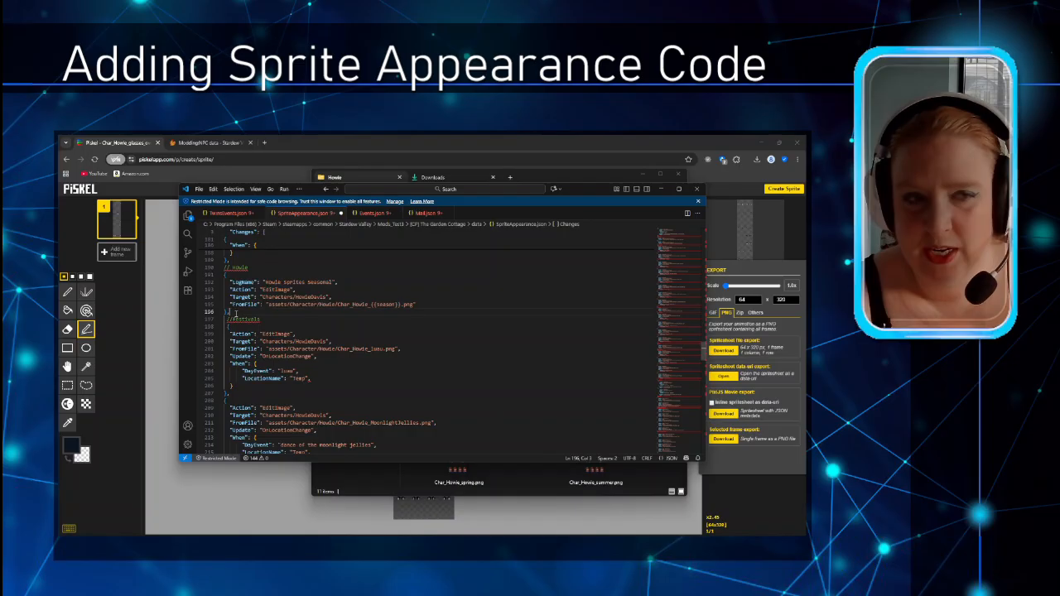
pyautogui.press('Return')
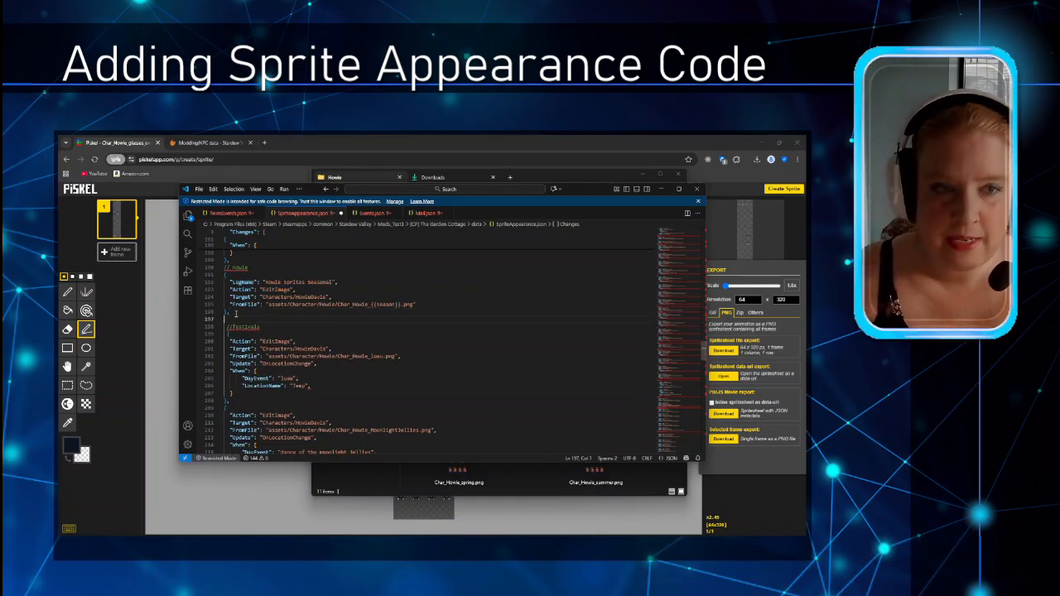
pyautogui.write('{ "LogName": "Howie Sprites Seasonal", "Action": "EditImage", "Target": "Characters/HowieDavis", "FromFile": "assets/Character/Howie/Char_Howie_{{season}}.png" },')
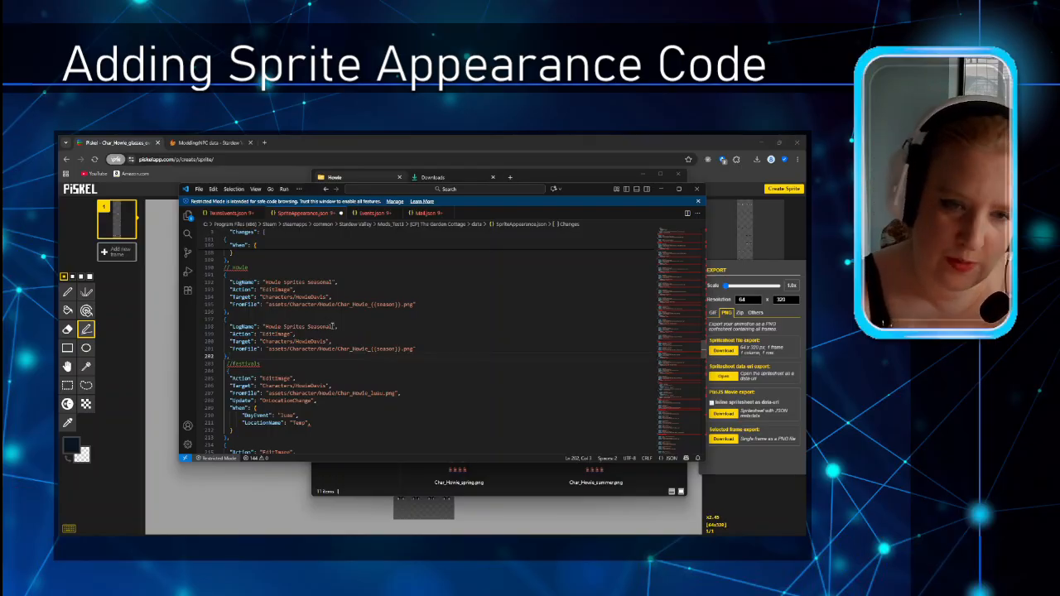
# Step: Change the duplicated block's LogName to "Howie Sprites glasses" and check its enclosing braces and comma
pyautogui.moveTo(333, 327); pyautogui.dragTo(308, 326)
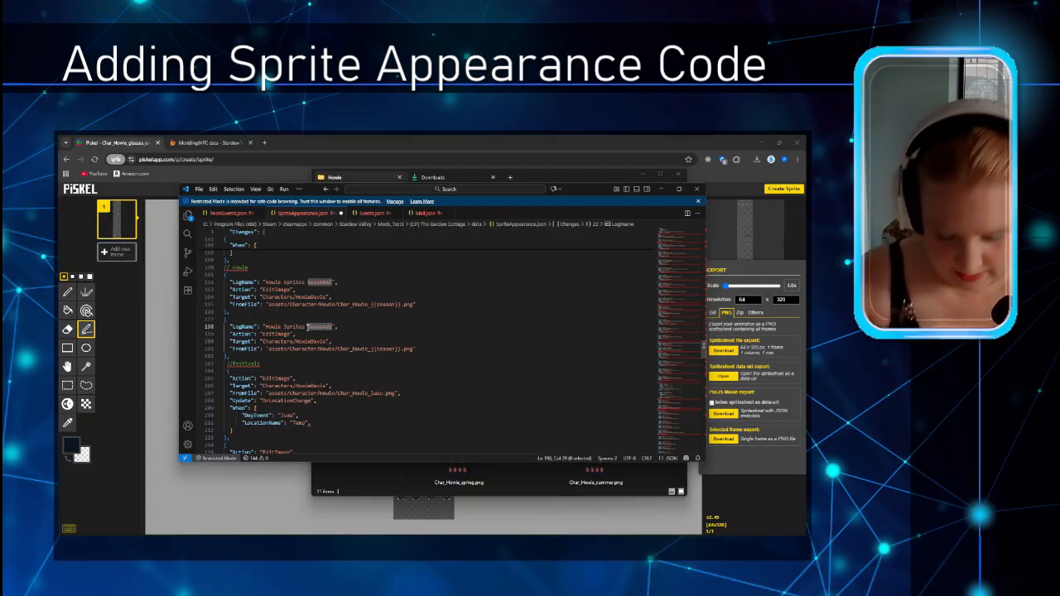
pyautogui.write('Glasses')
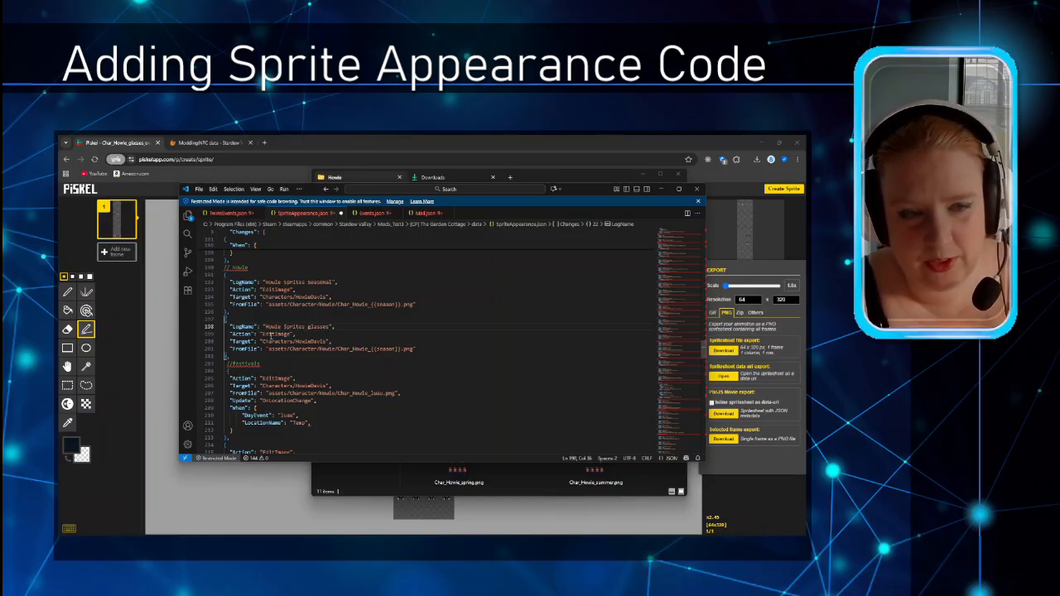
pyautogui.moveTo(233, 313); pyautogui.dragTo(227, 313)
pyautogui.moveTo(237, 357); pyautogui.dragTo(227, 355)
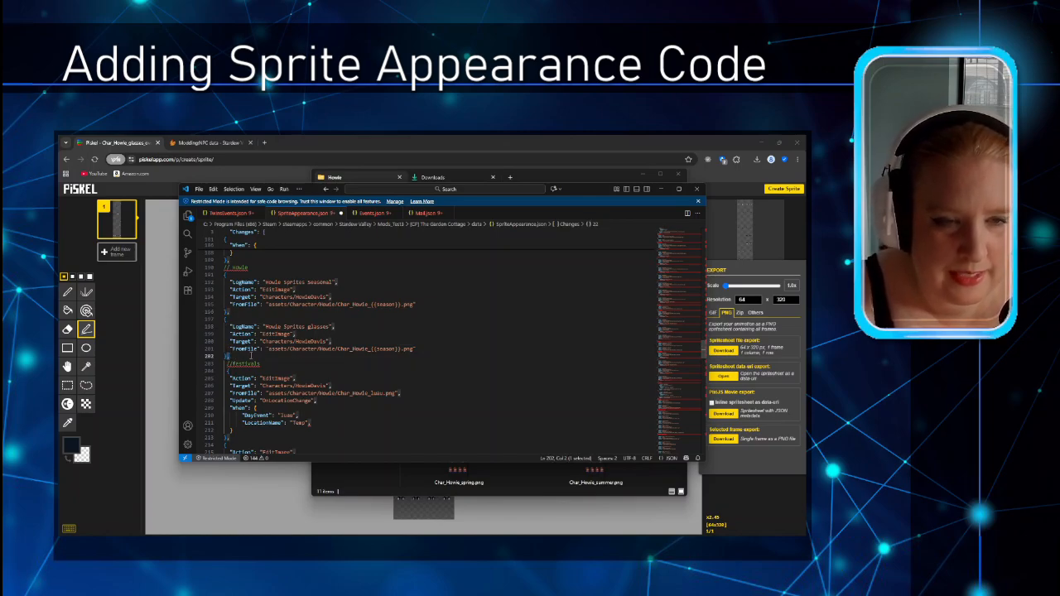
pyautogui.click(251, 354)
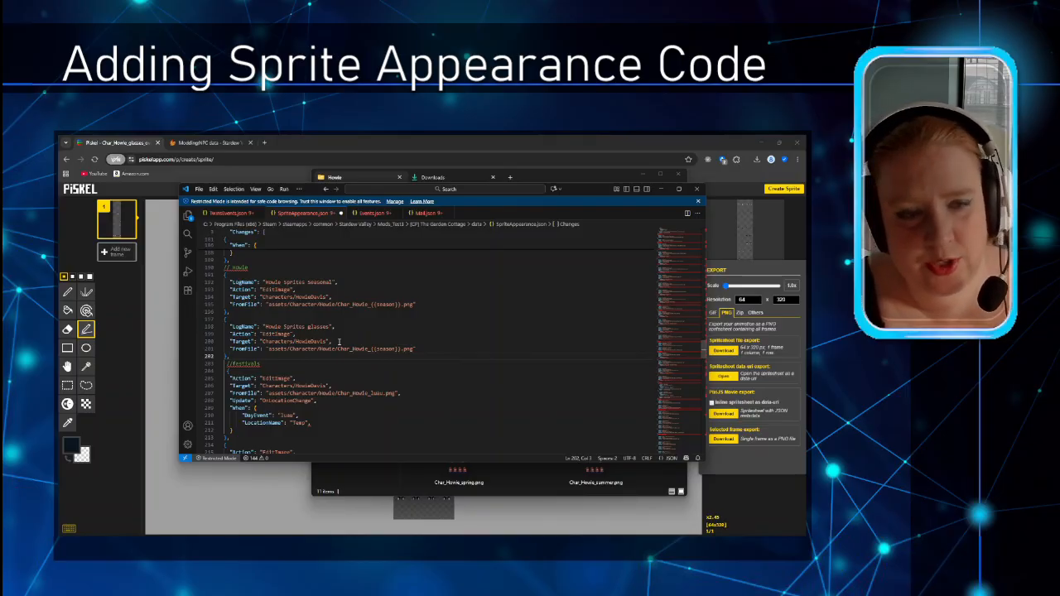
# Step: Add the line "PatchMode": "Overlay", below the Target line of the Howie glasses block
pyautogui.click(339, 341)
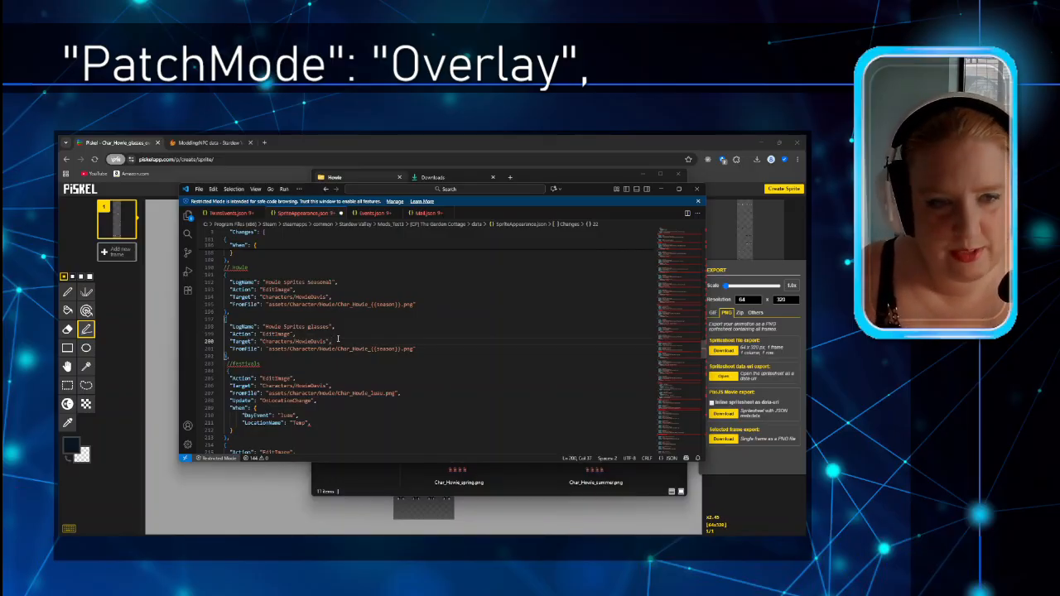
pyautogui.press('Return')
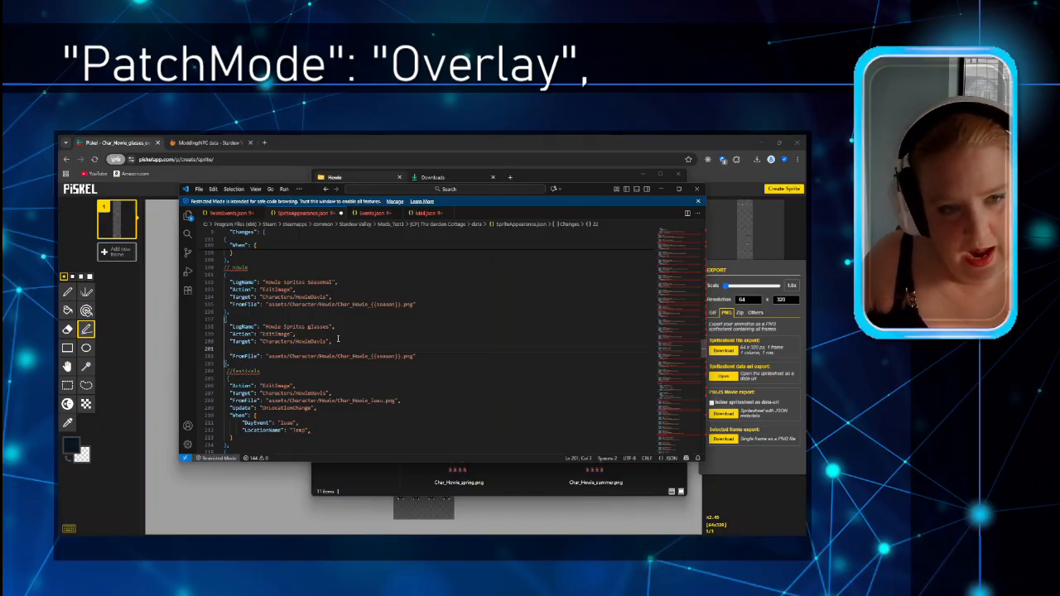
pyautogui.write('"')
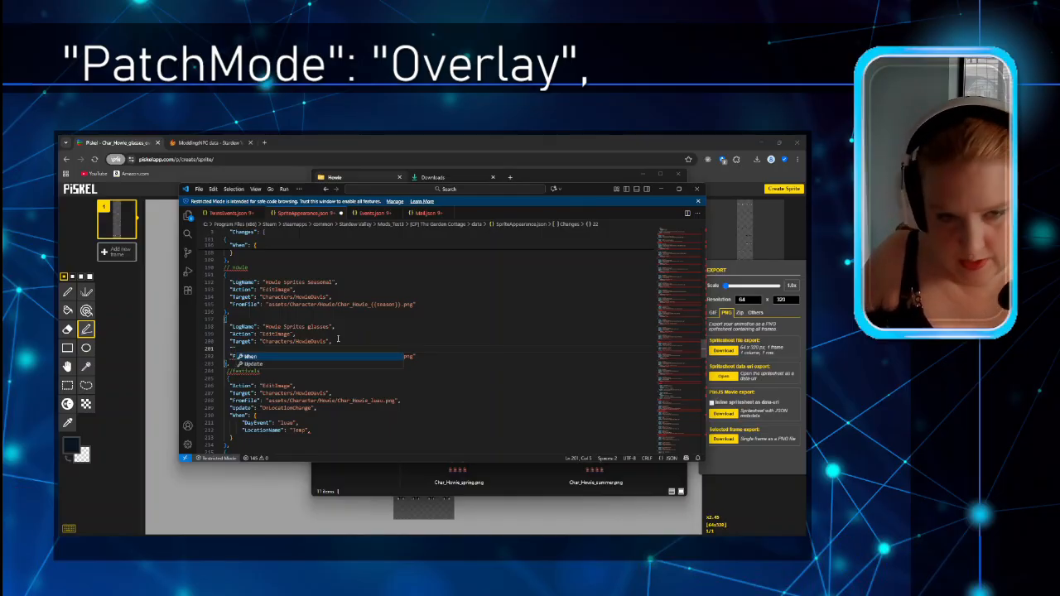
pyautogui.write(': ')
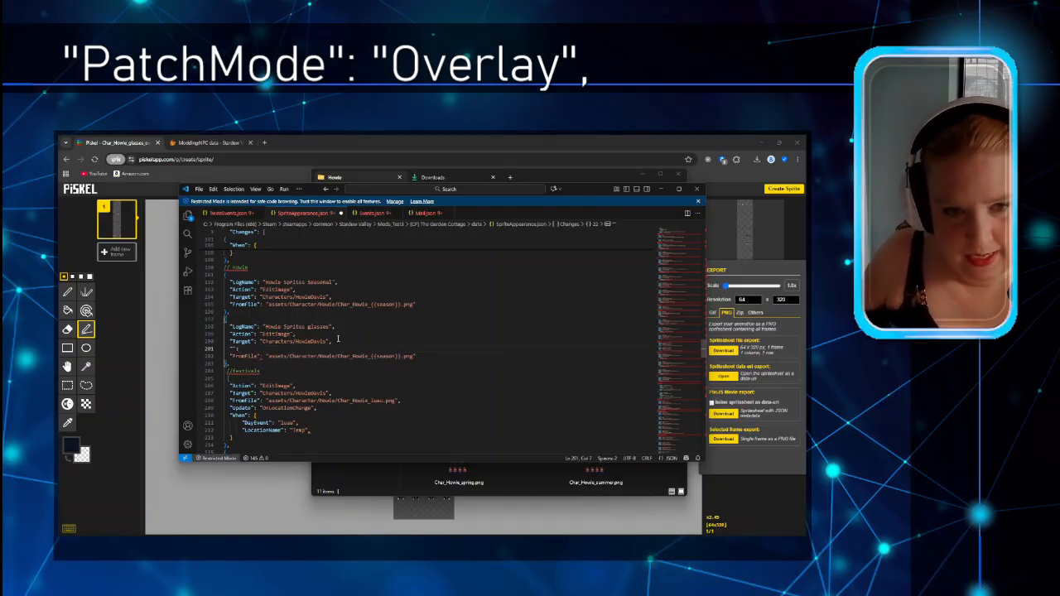
pyautogui.write('"",')
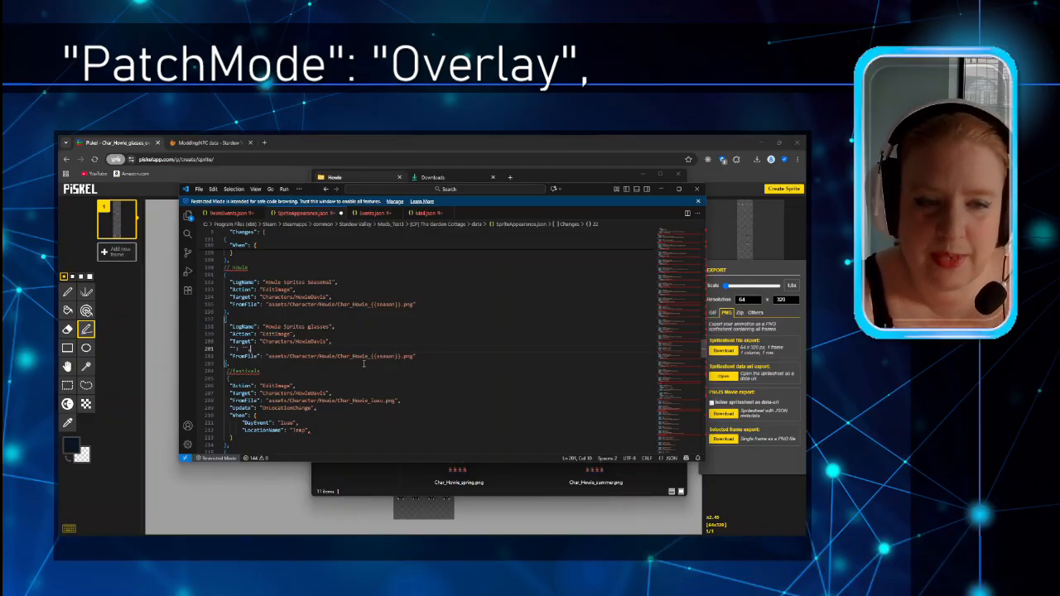
pyautogui.click(233, 349)
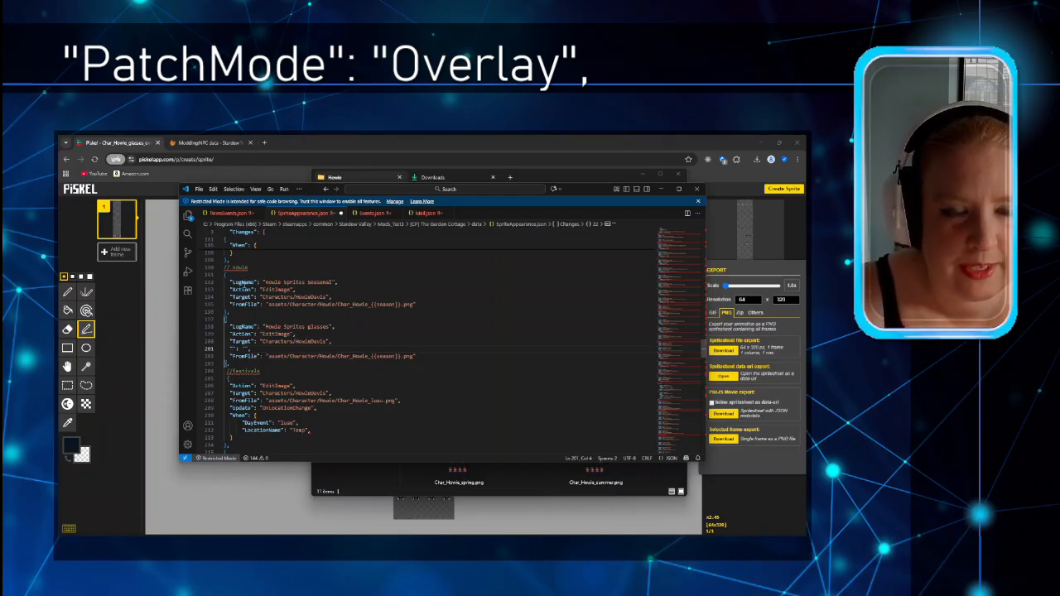
pyautogui.write('Patch')
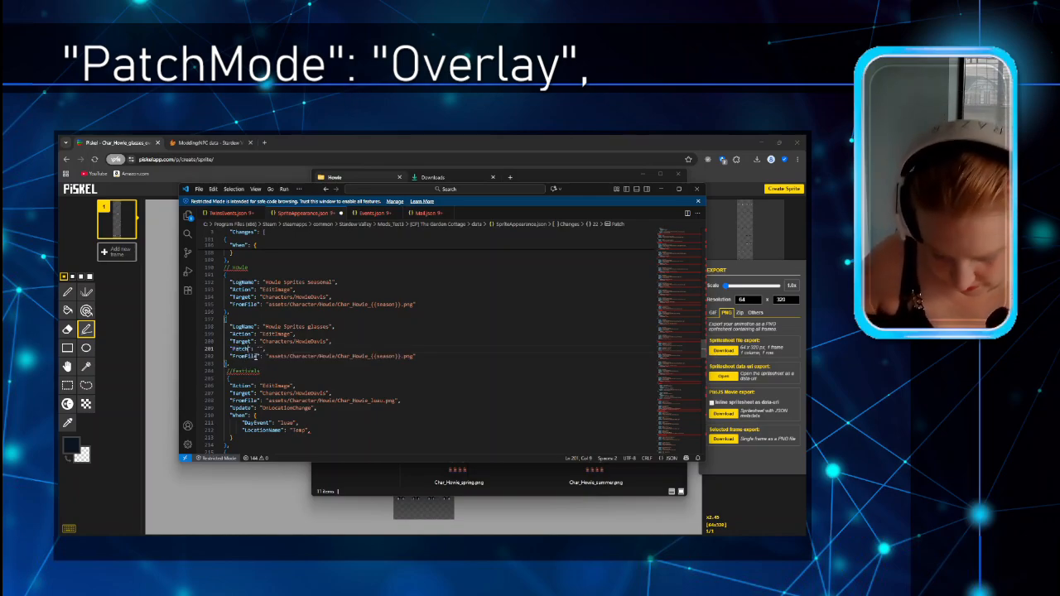
pyautogui.write('Mode')
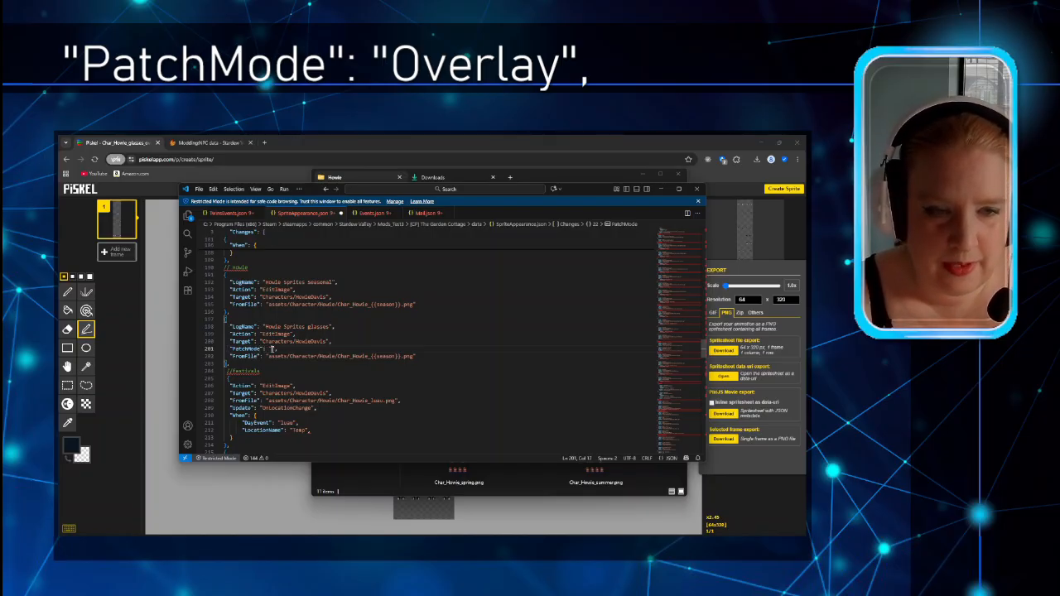
pyautogui.write('": "')
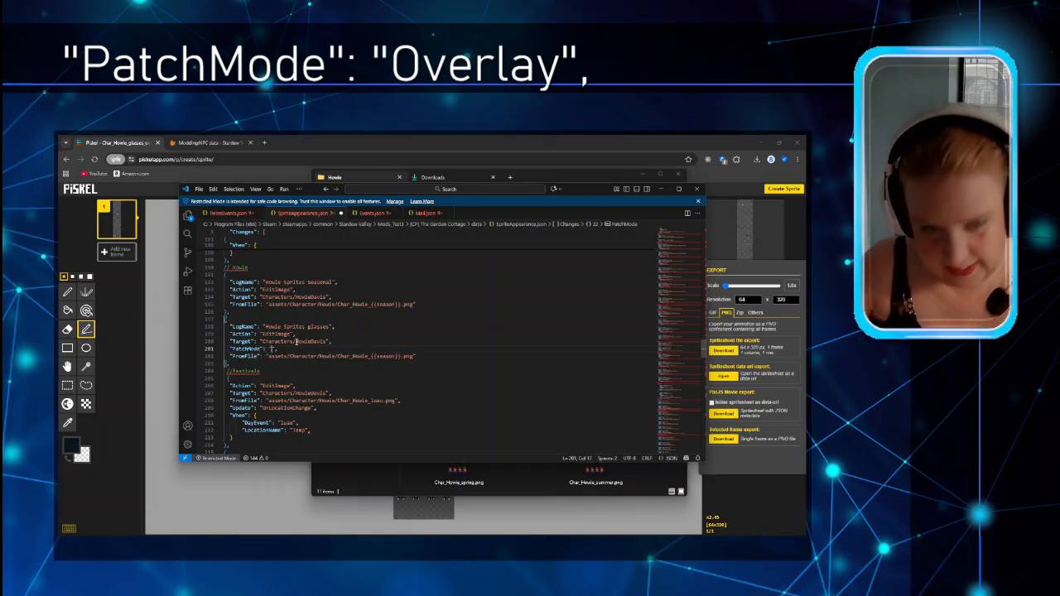
pyautogui.write('Over')
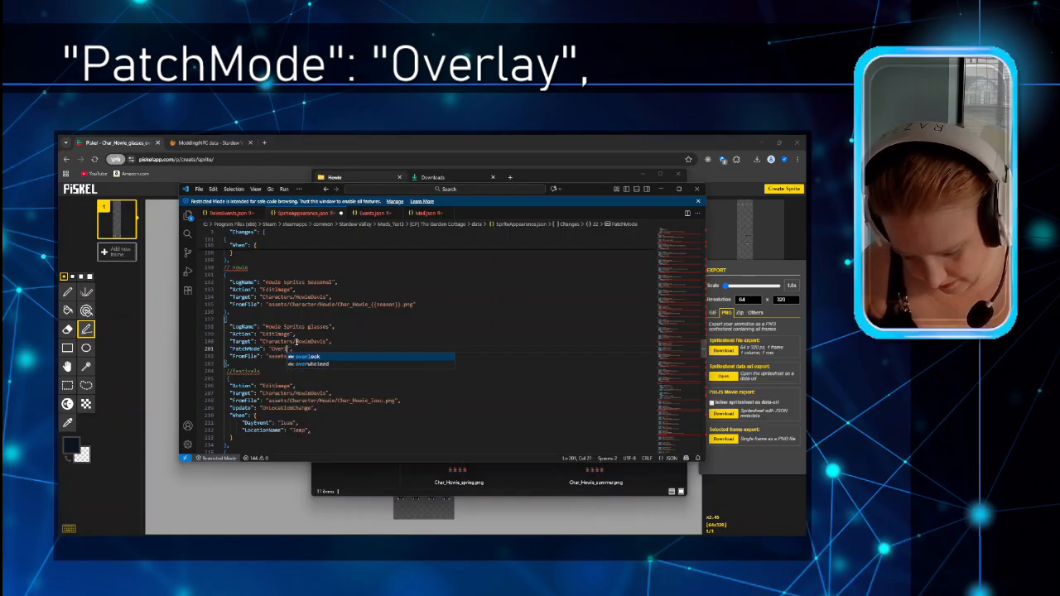
pyautogui.write('lay')
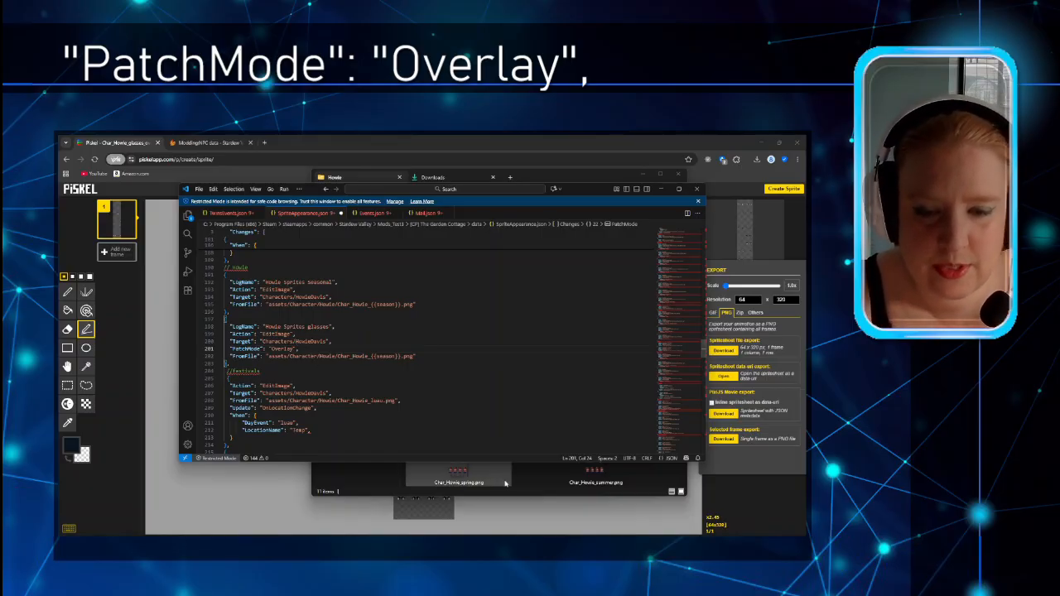
# Step: Copy the glasses overlay image's name from the Howie folder in File Explorer and set the glasses block's FromFile to assets/Character/Howie/Char_Howie_glasses_overlay.png
pyautogui.click(533, 477)
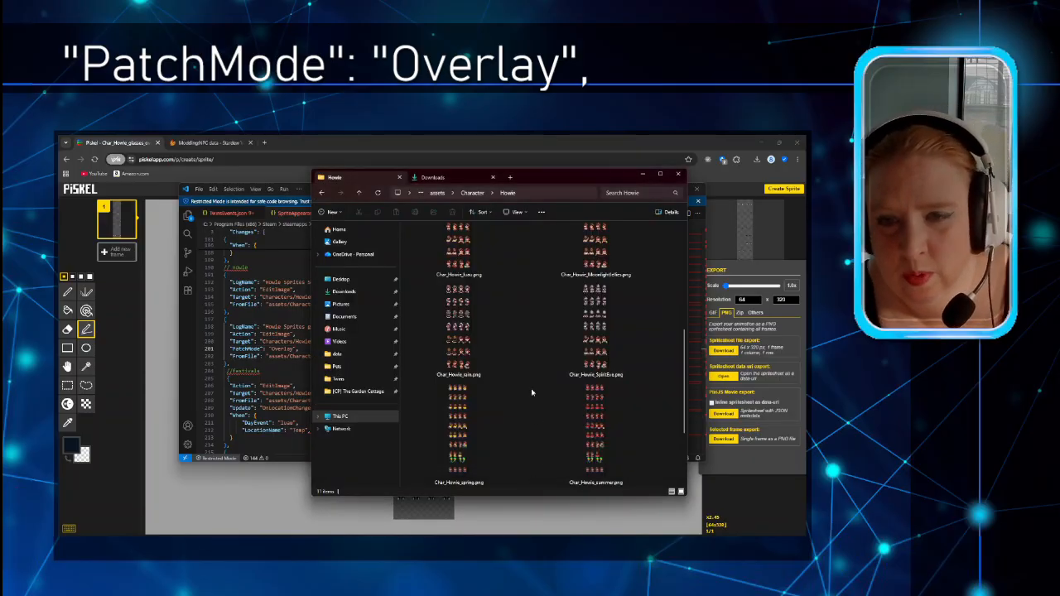
pyautogui.scroll(5, 531, 393)
pyautogui.click(571, 437)
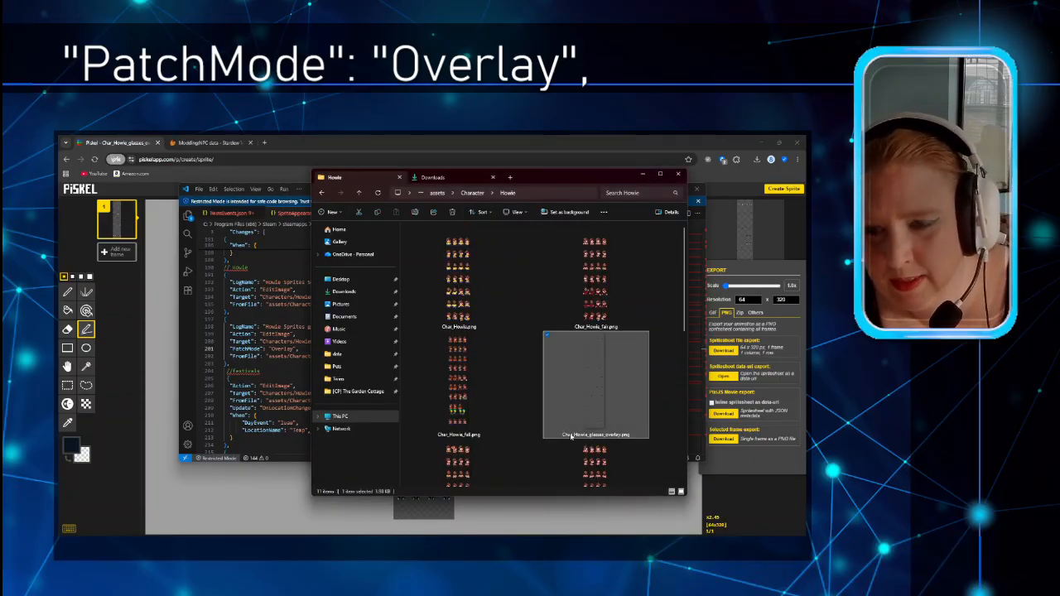
pyautogui.click(571, 435)
pyautogui.hotkey('ctrl', 'c')
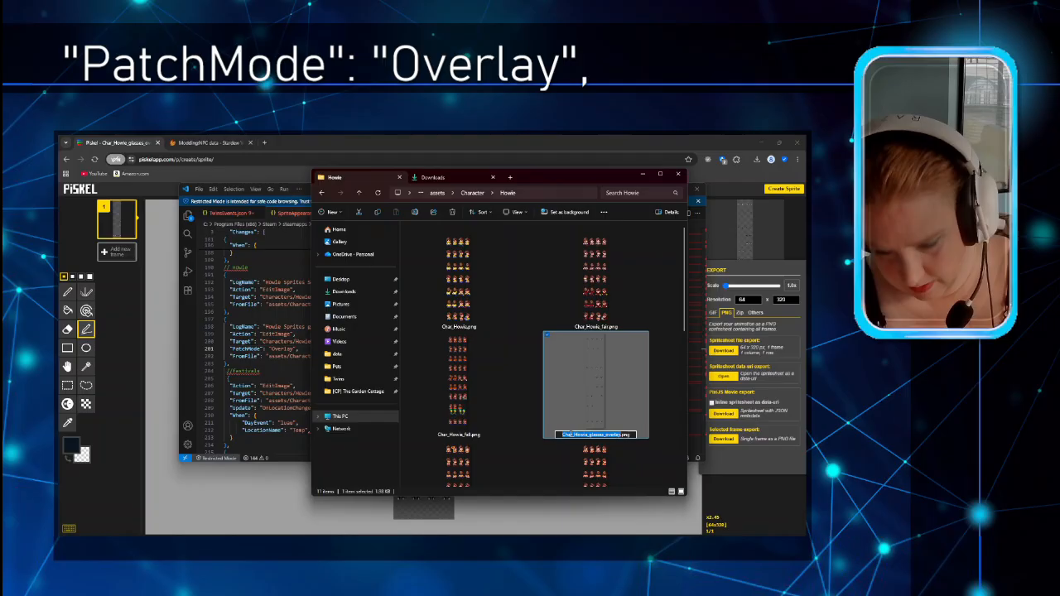
pyautogui.click(524, 425)
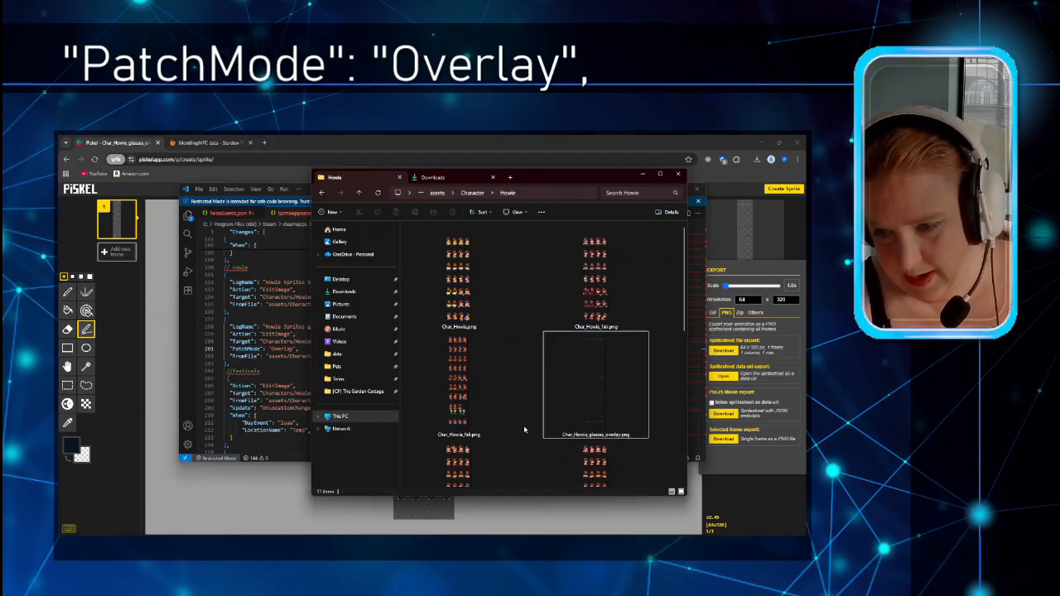
pyautogui.click(273, 334)
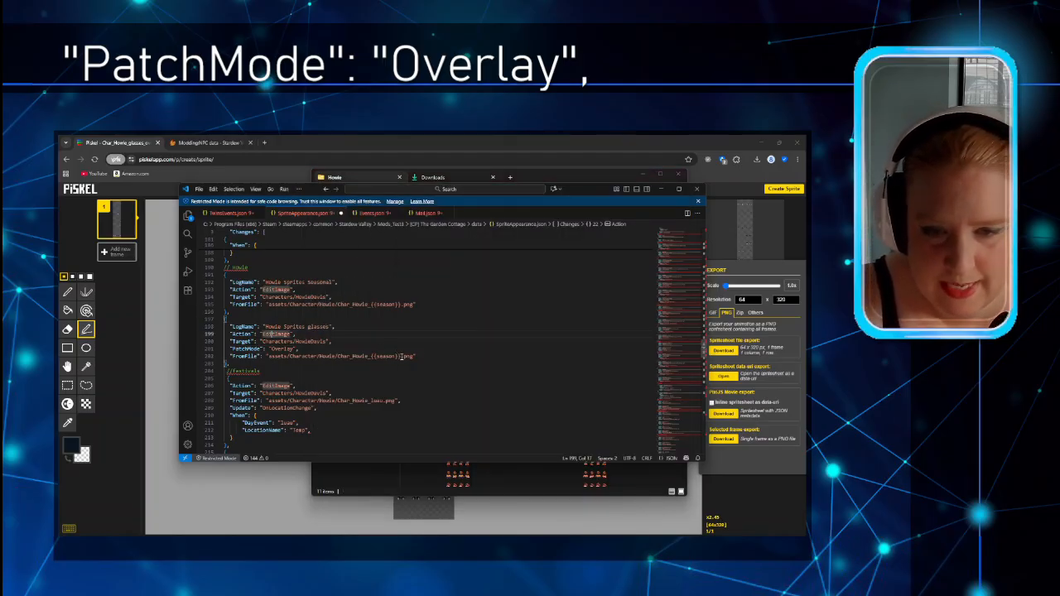
pyautogui.moveTo(401, 356); pyautogui.dragTo(338, 356)
pyautogui.hotkey('ctrl', 'v')
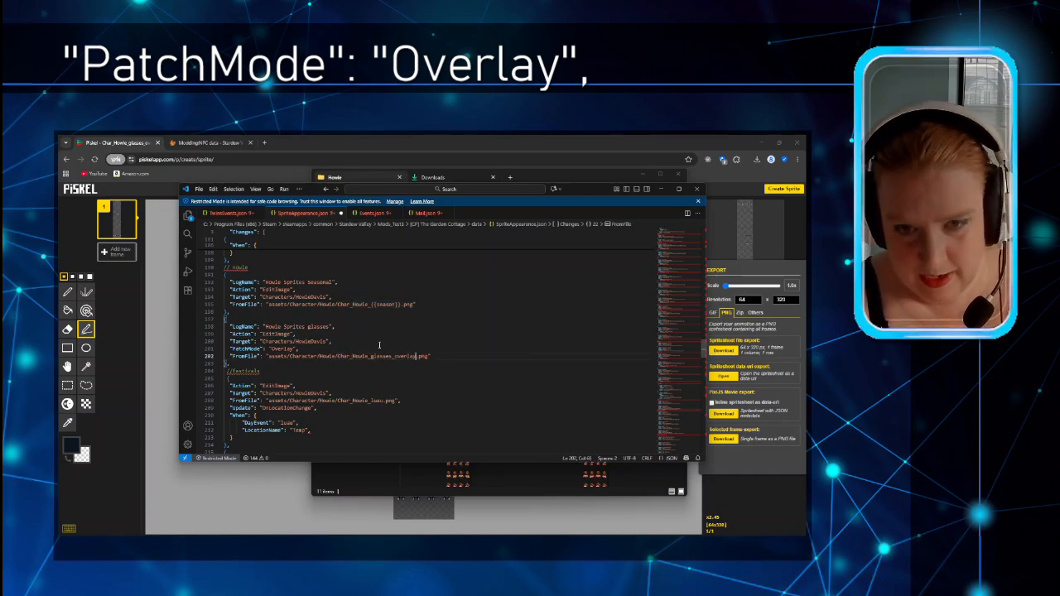
# Step: Add a new line with an empty key and value pair, ended by a comma, below the Howie glasses block's FromFile line
pyautogui.click(445, 357)
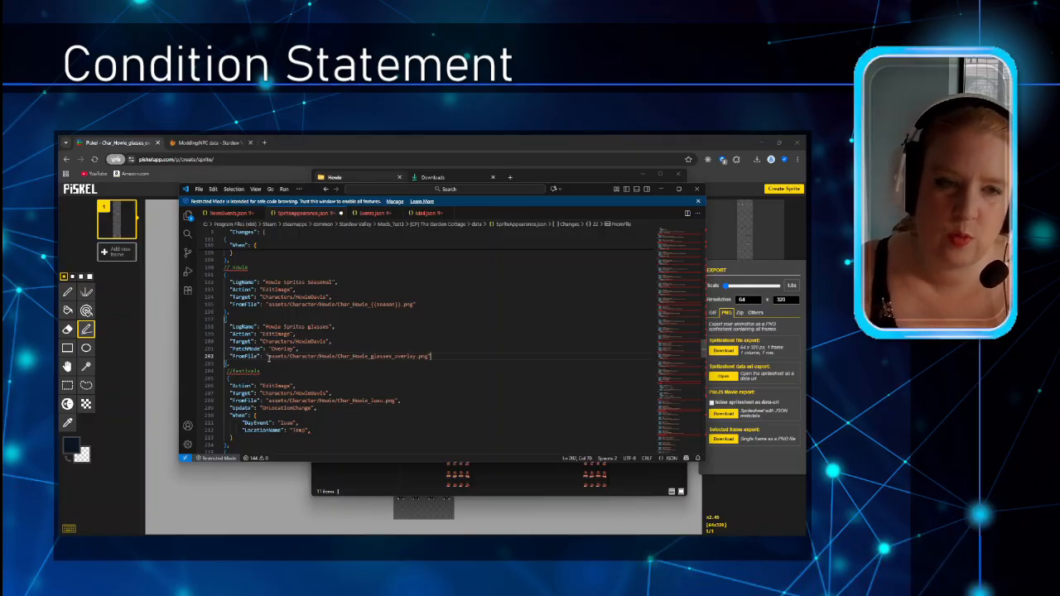
pyautogui.press('Return')
pyautogui.write('"')
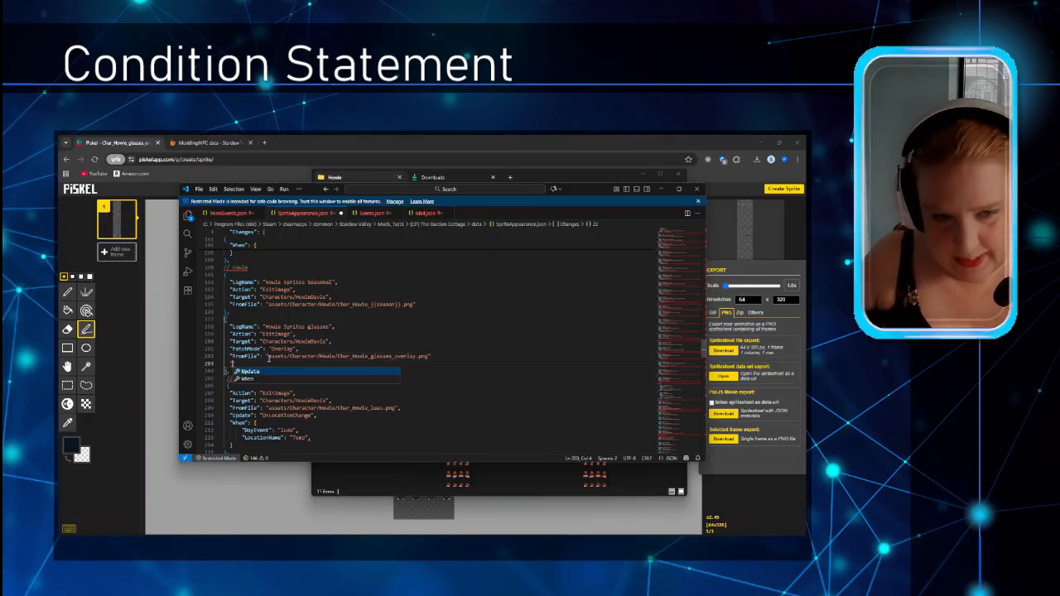
pyautogui.press('Escape')
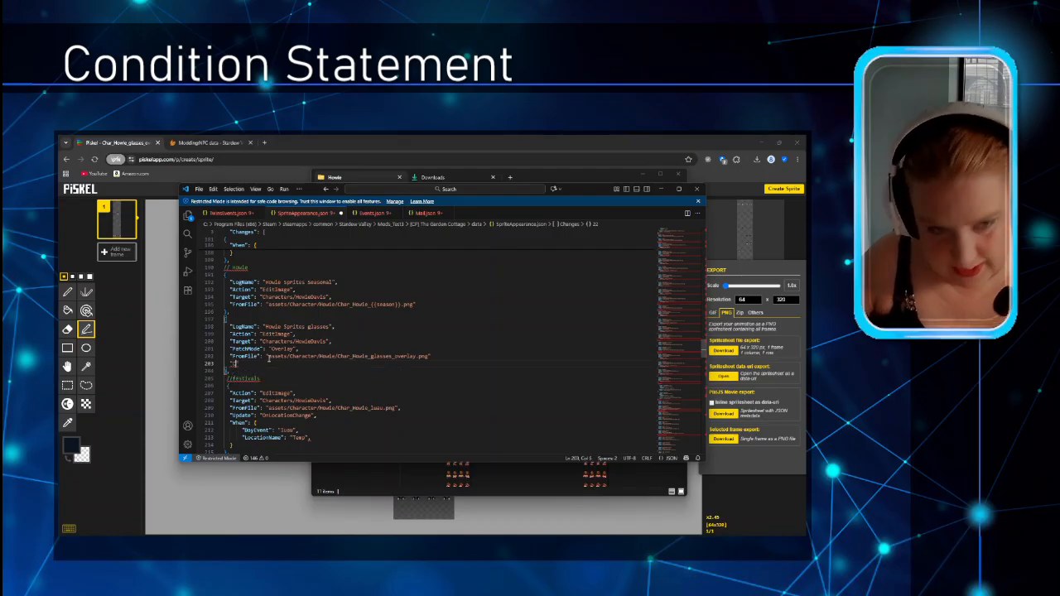
pyautogui.write(': ""')
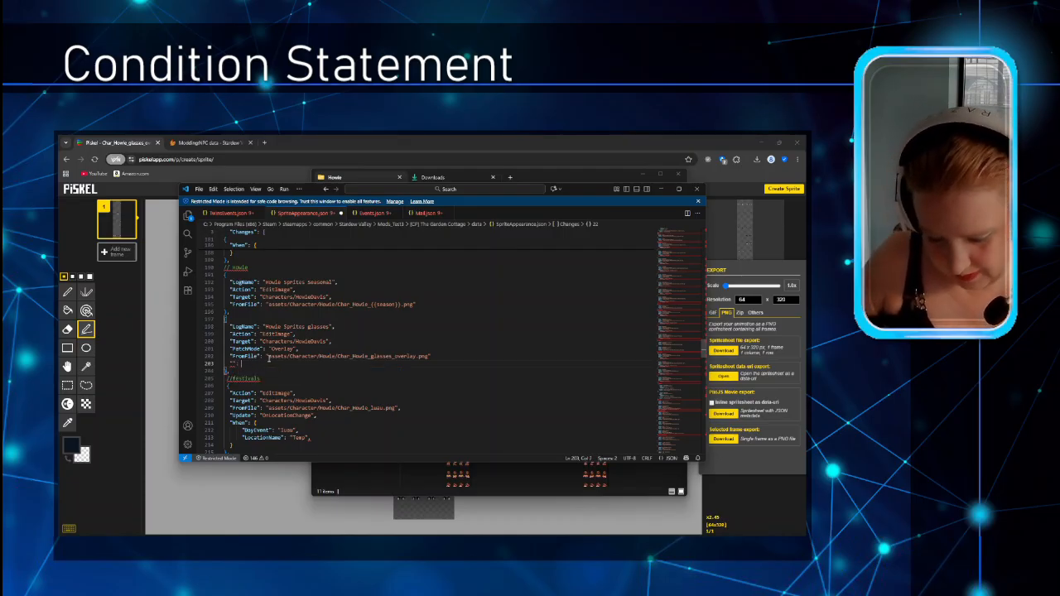
pyautogui.write(',')
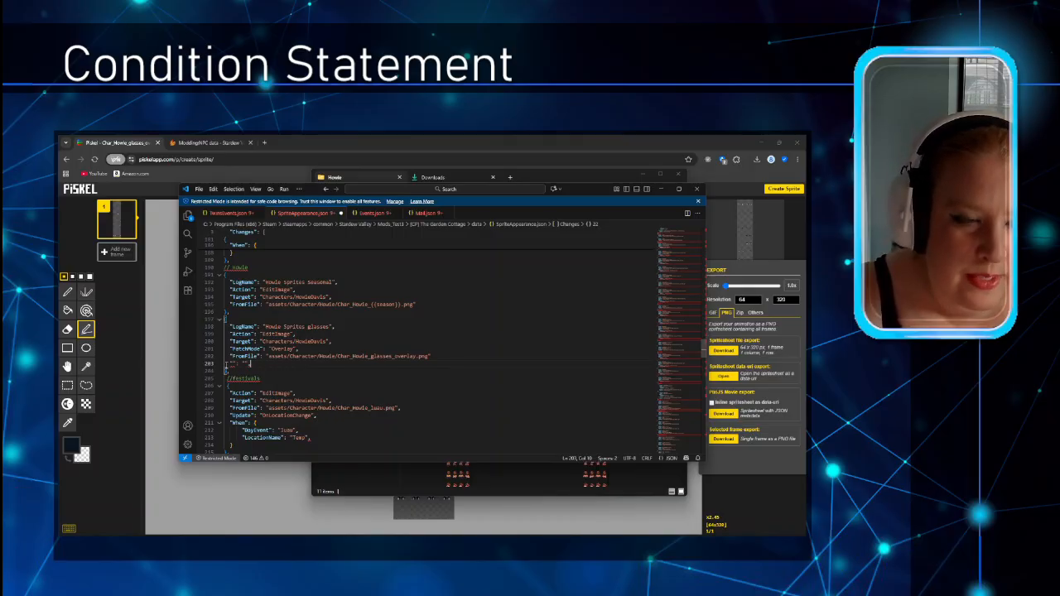
pyautogui.moveTo(249, 364)
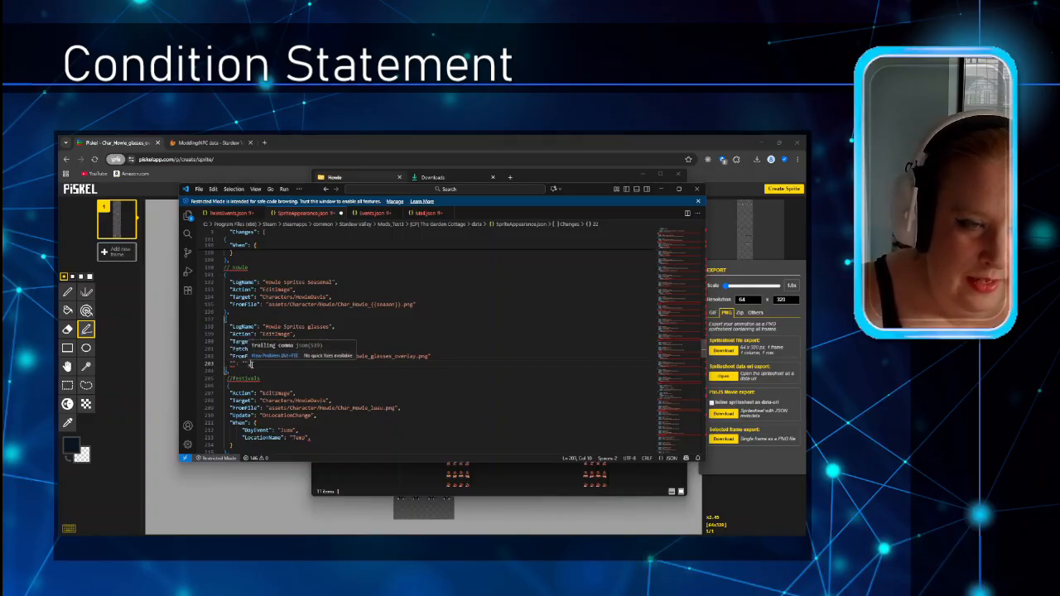
# Step: End the glasses block's FromFile line with a comma and name the empty key below it "Condition"
pyautogui.click(447, 357)
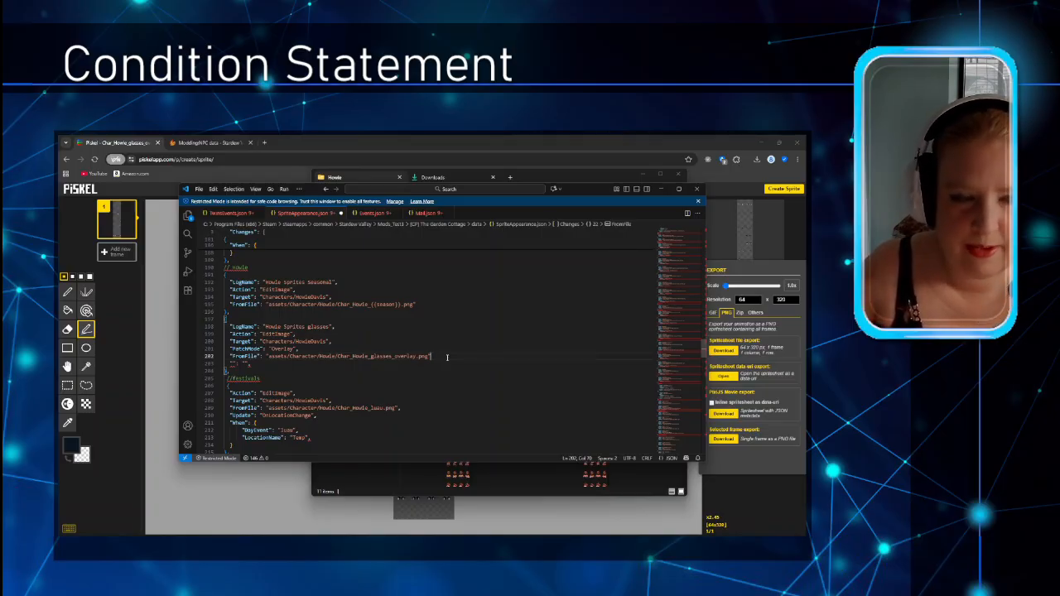
pyautogui.write(',')
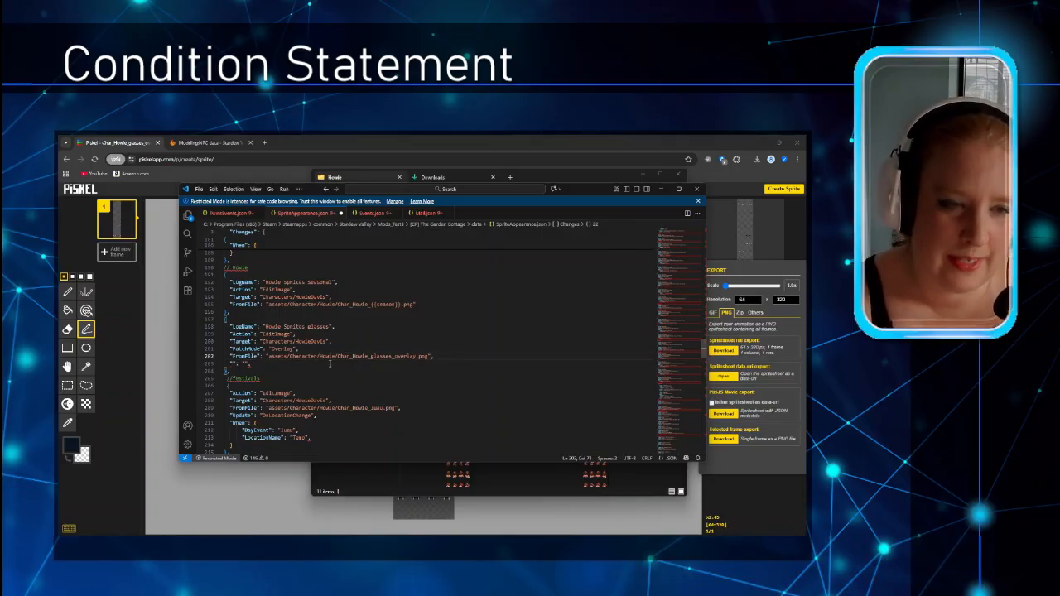
pyautogui.click(235, 365)
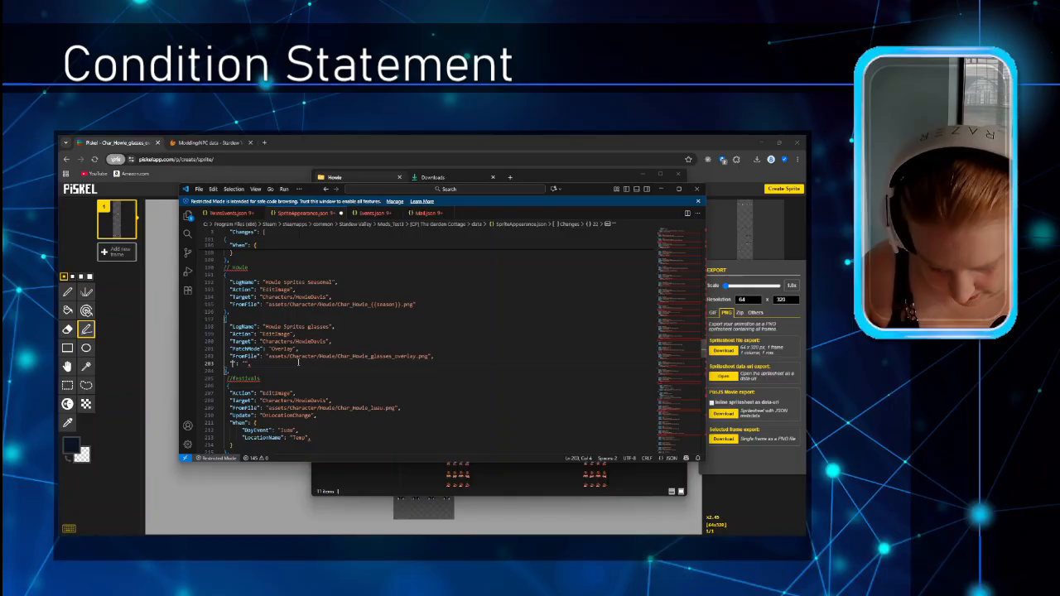
pyautogui.write('Condition')
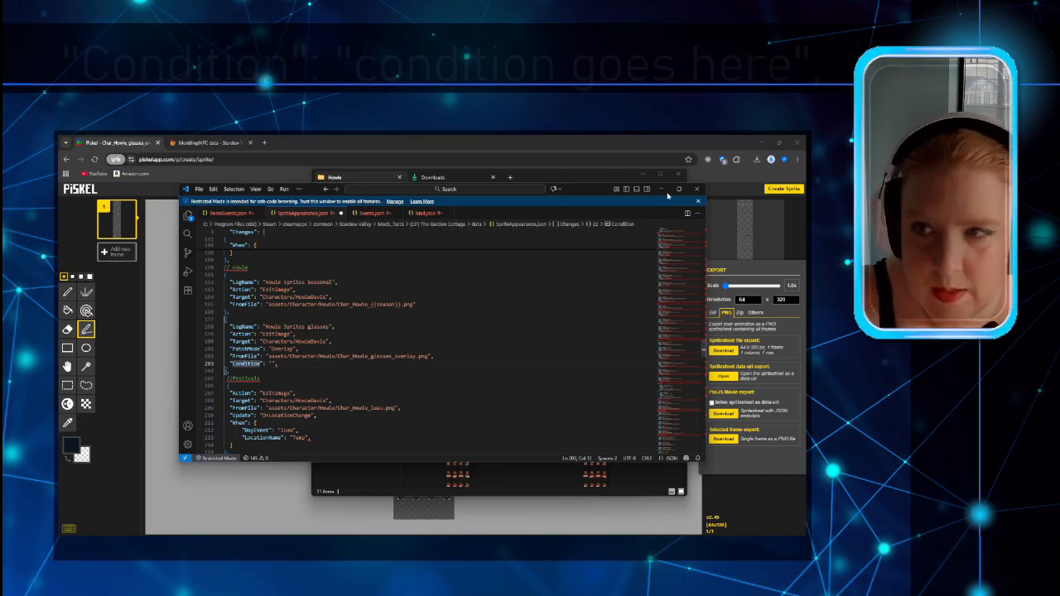
# Step: Maximize the code editor and set the glasses block's Condition value to ANY \"IS_EVENT <id>\" \"PLAYER_HAS_SEEN_EVENT Current <id>\"
pyautogui.moveTo(680, 191)
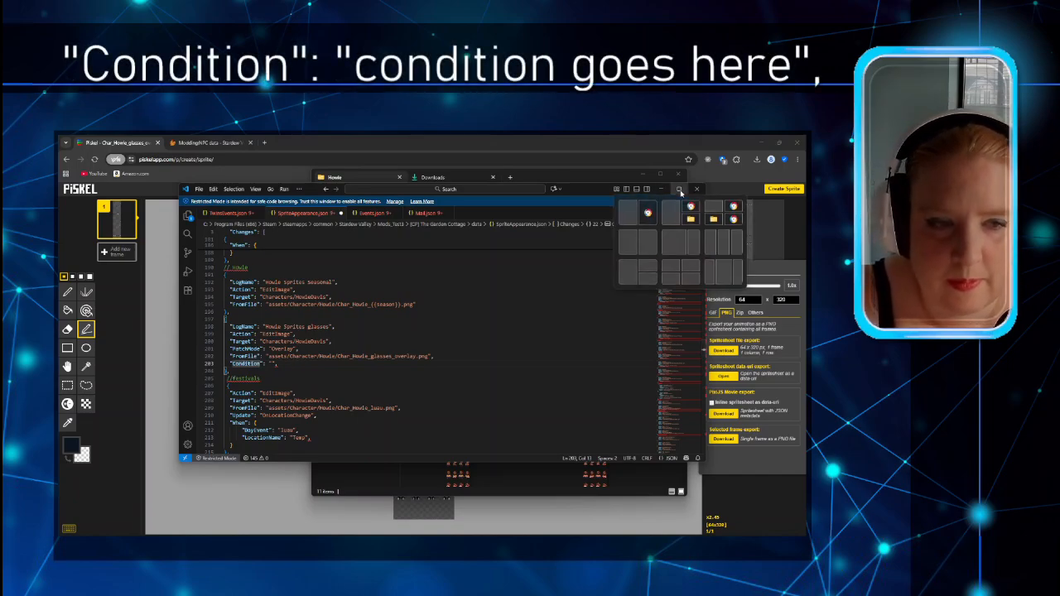
pyautogui.click(680, 192)
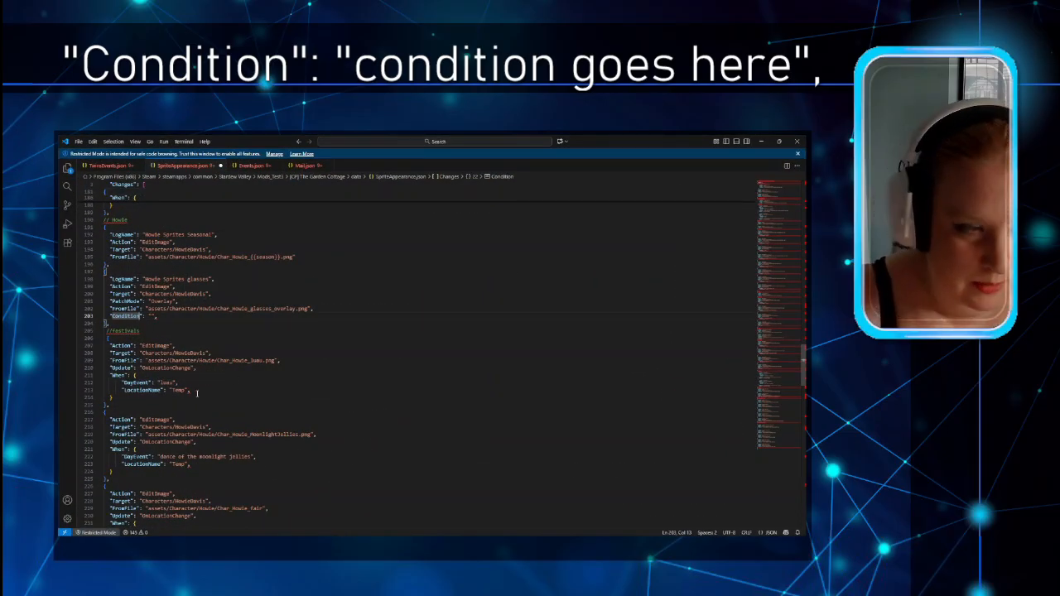
pyautogui.click(197, 317)
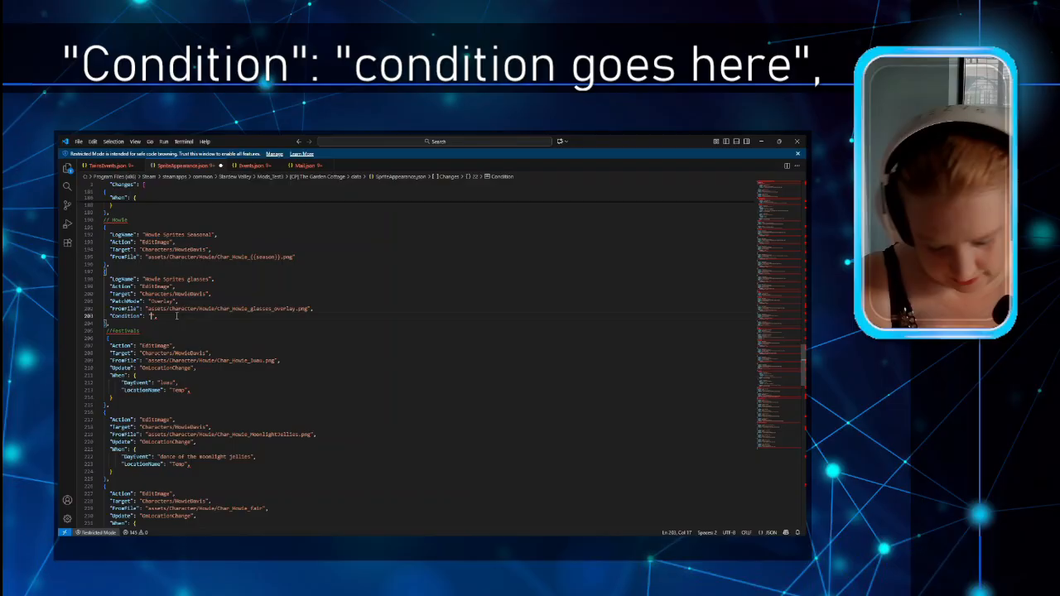
pyautogui.write('ANY \\"IS_EVENT <id>\\" \\"PLAYER_HAS_SEEN_EVENT Current <id>\\"')
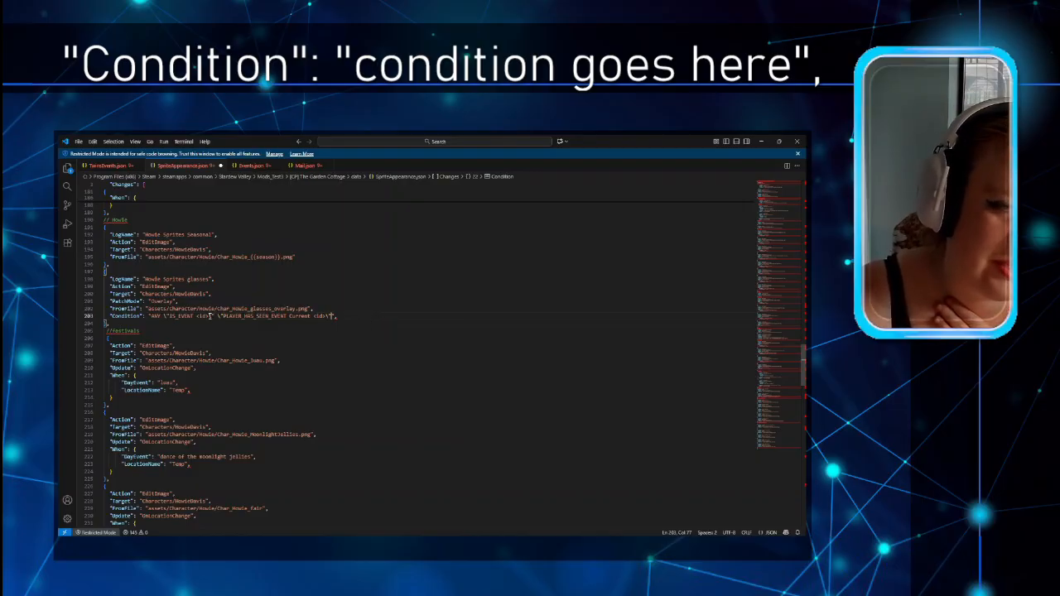
# Step: Examine the Condition's ANY keyword, its IS_EVENT and PLAYER_HAS_SEEN_EVENT queries, the <id> placeholders and the escaped quotes
pyautogui.moveTo(209, 316); pyautogui.dragTo(169, 318)
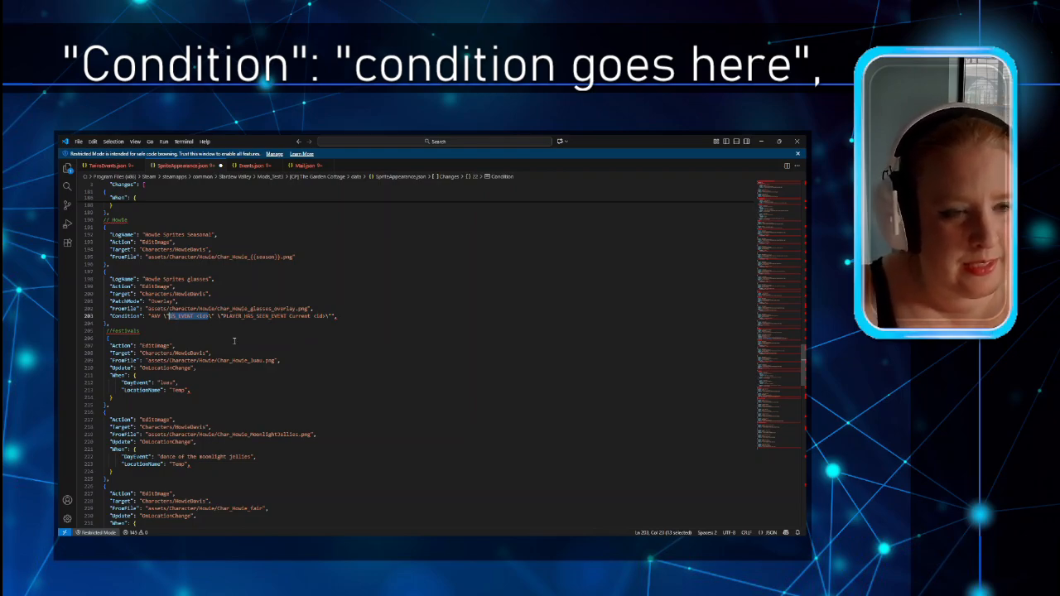
pyautogui.click(203, 322)
pyautogui.moveTo(209, 317); pyautogui.dragTo(197, 316)
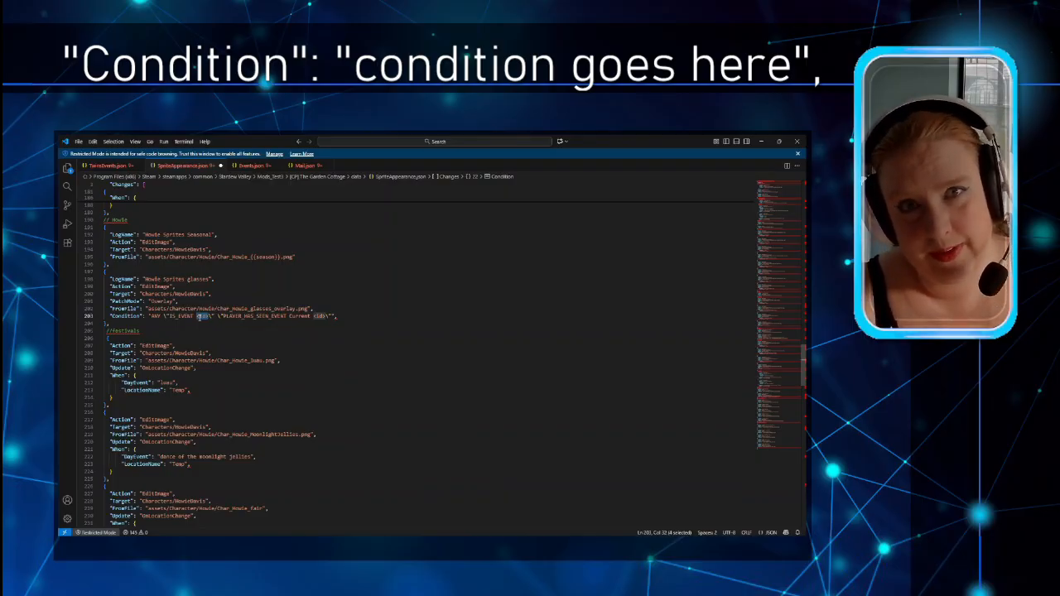
pyautogui.click(207, 320)
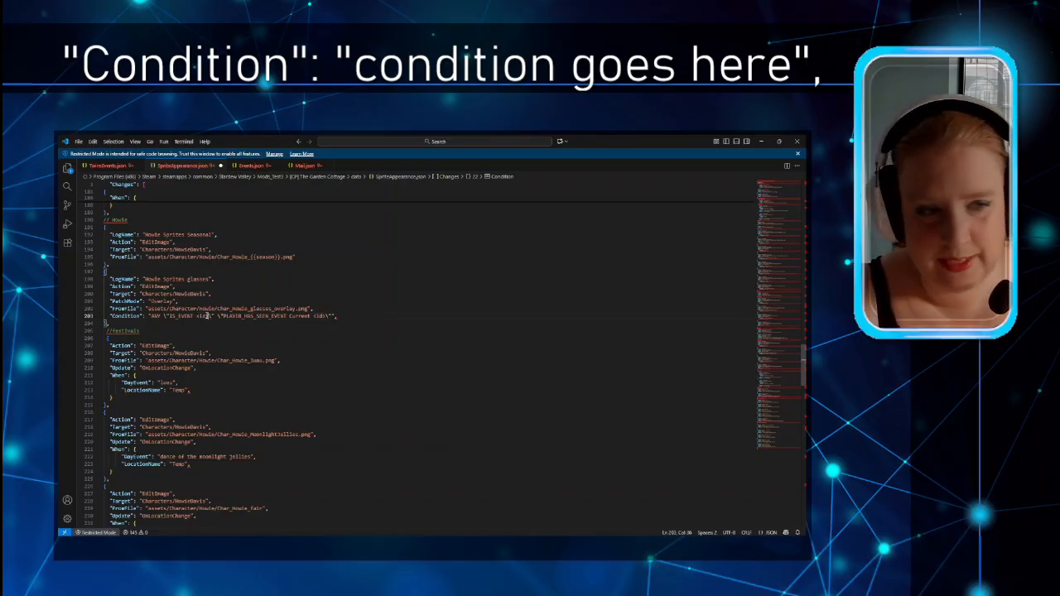
pyautogui.moveTo(211, 316); pyautogui.dragTo(205, 318)
pyautogui.hotkey('ctrl', 'z')
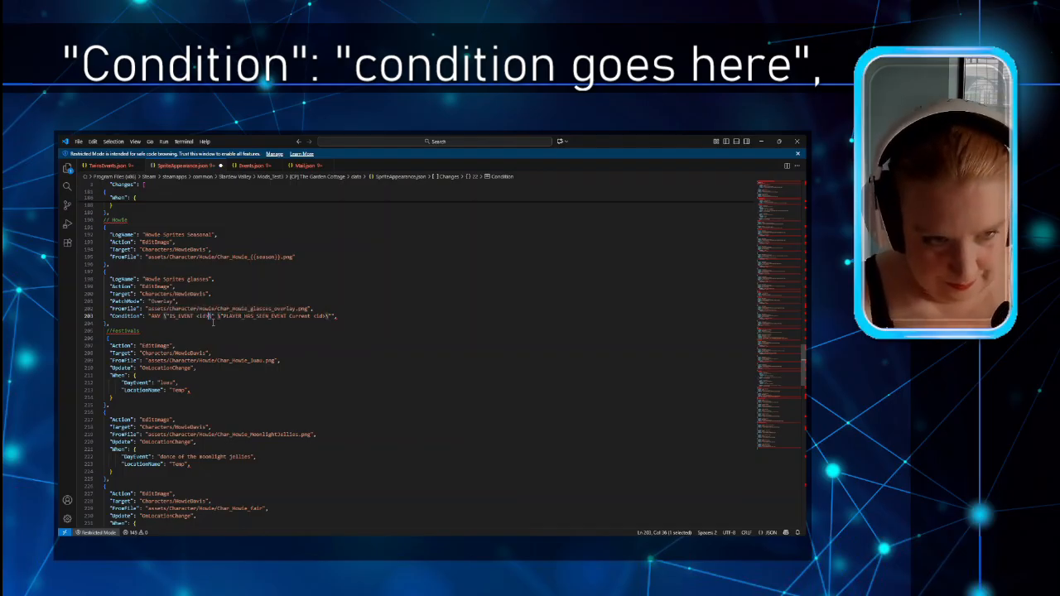
pyautogui.click(214, 322)
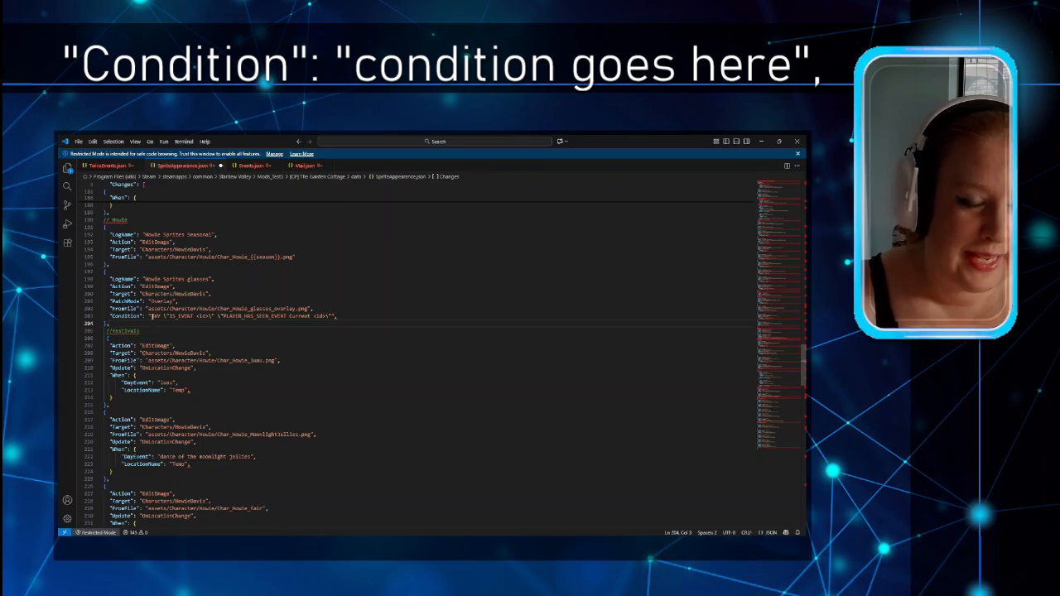
pyautogui.moveTo(150, 316); pyautogui.dragTo(164, 315)
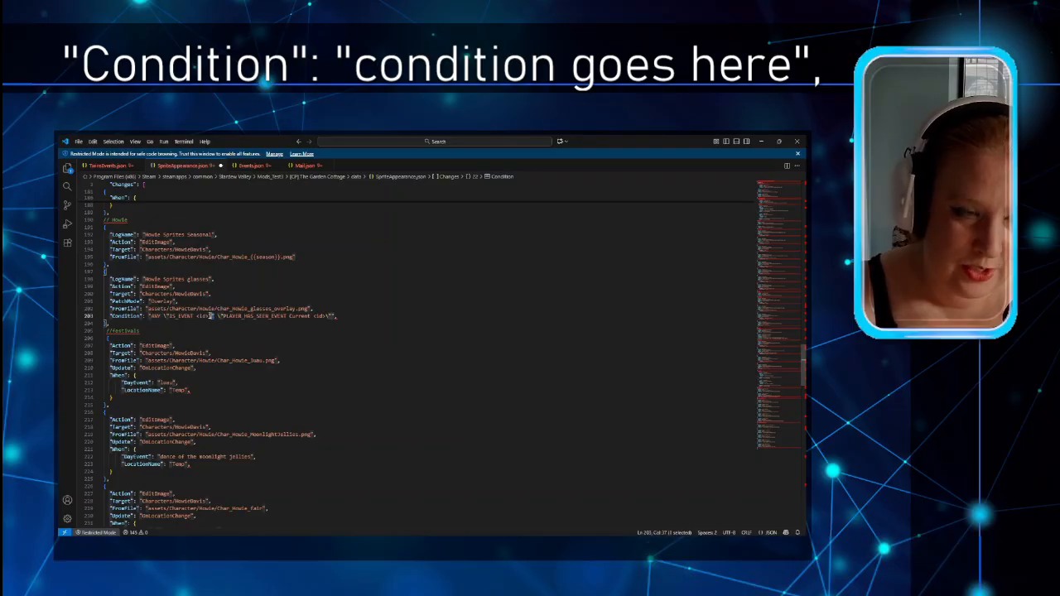
pyautogui.moveTo(163, 316); pyautogui.dragTo(214, 315)
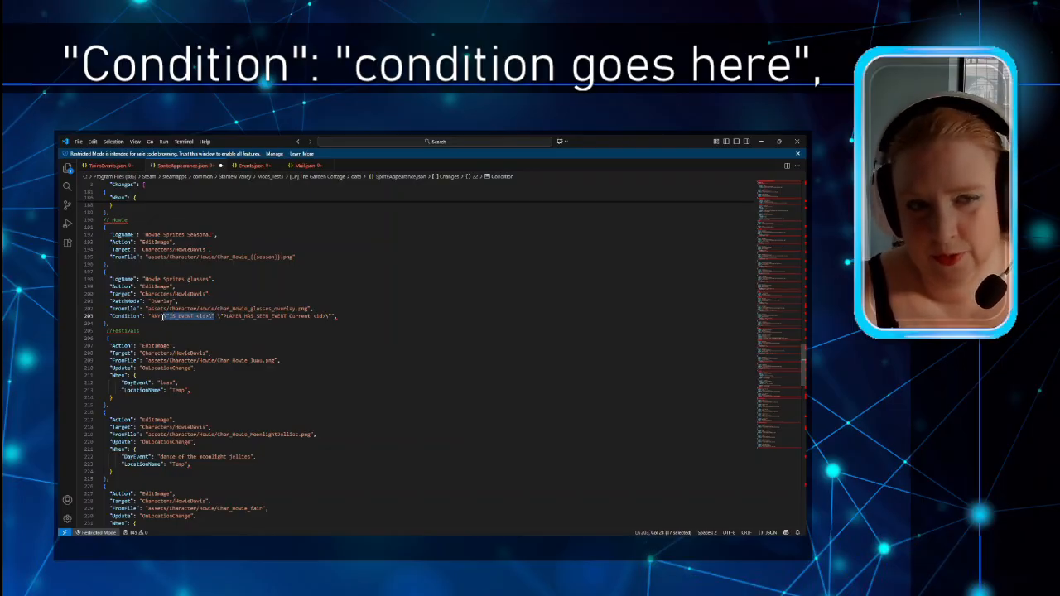
pyautogui.doubleClick(228, 317)
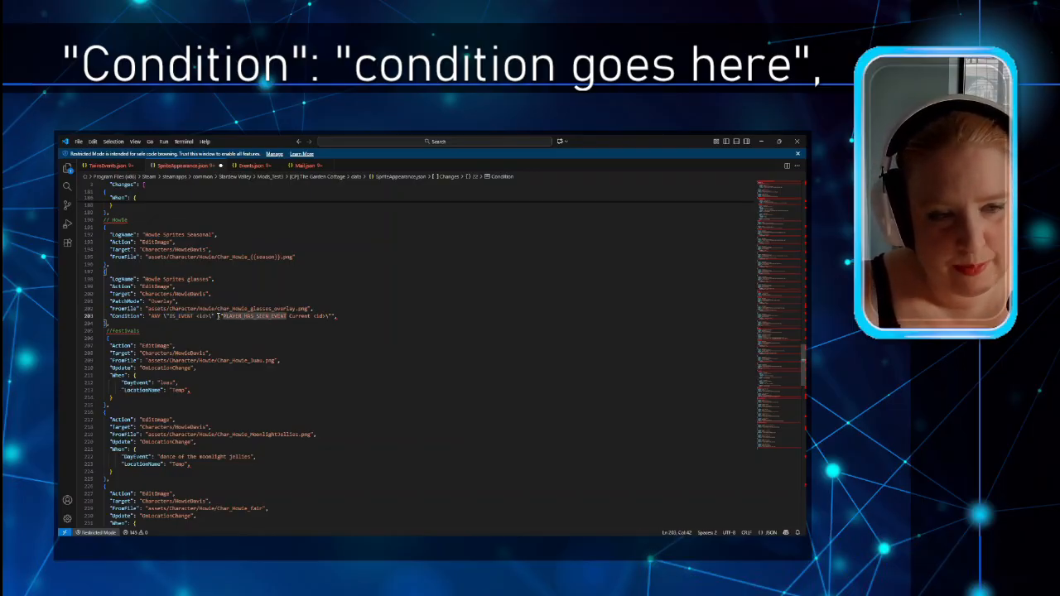
pyautogui.moveTo(218, 316); pyautogui.dragTo(332, 316)
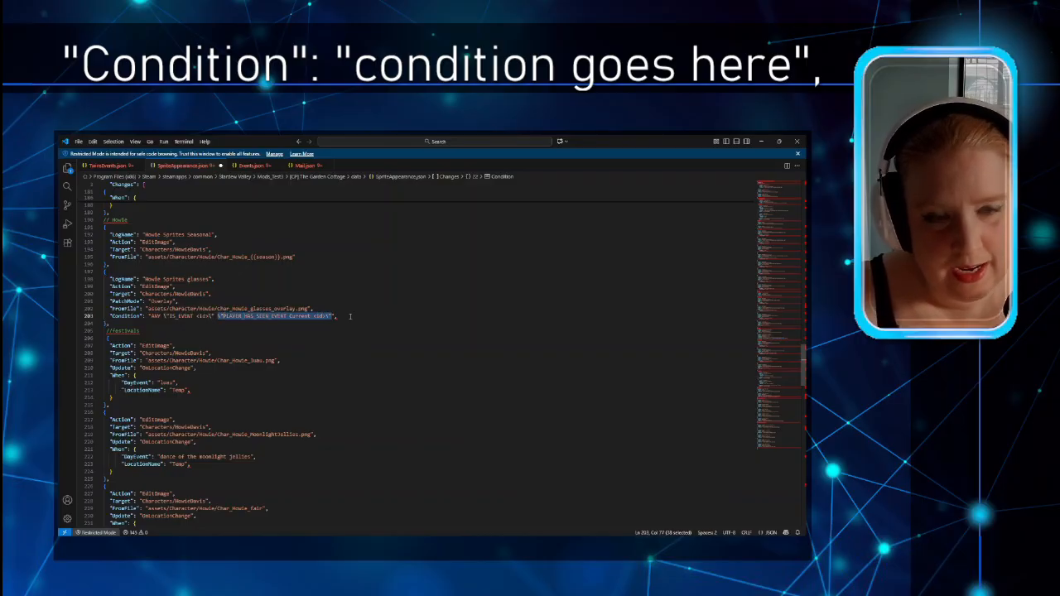
pyautogui.click(350, 316)
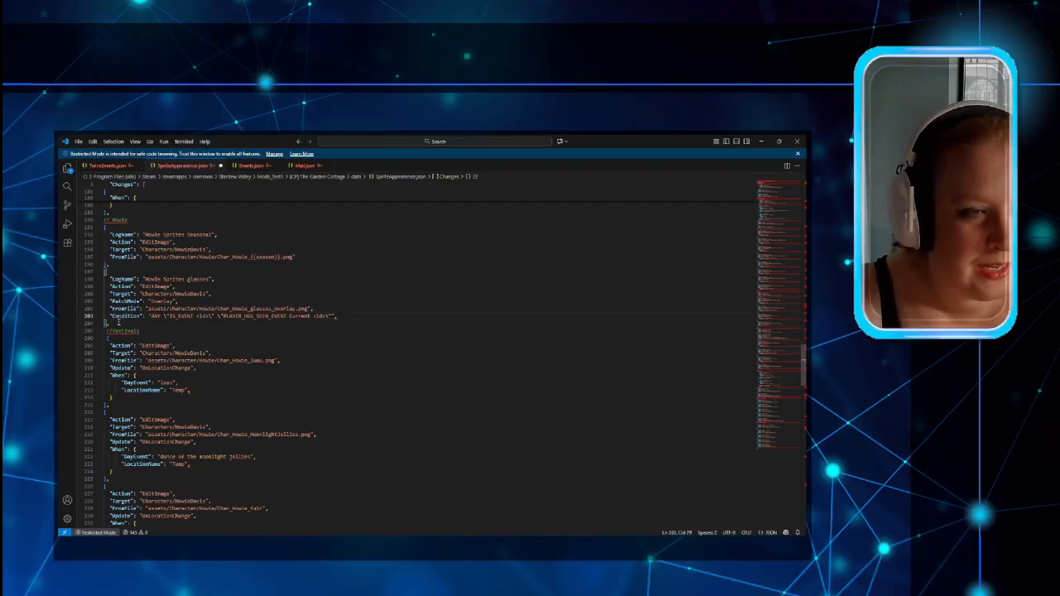
# Step: Review the order of Howie's glasses and seasonal blocks and the default Load blocks at the beginning of the file
pyautogui.moveTo(119, 322); pyautogui.dragTo(105, 272)
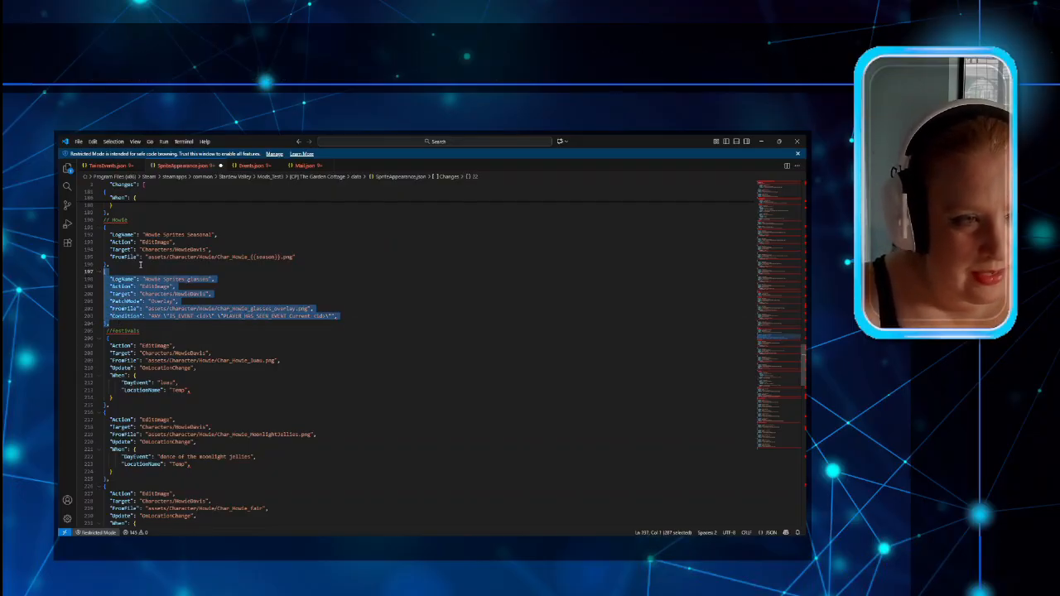
pyautogui.click(140, 265)
pyautogui.moveTo(119, 265); pyautogui.dragTo(105, 227)
pyautogui.scroll(2, 162, 294)
pyautogui.scroll(20, 161, 298)
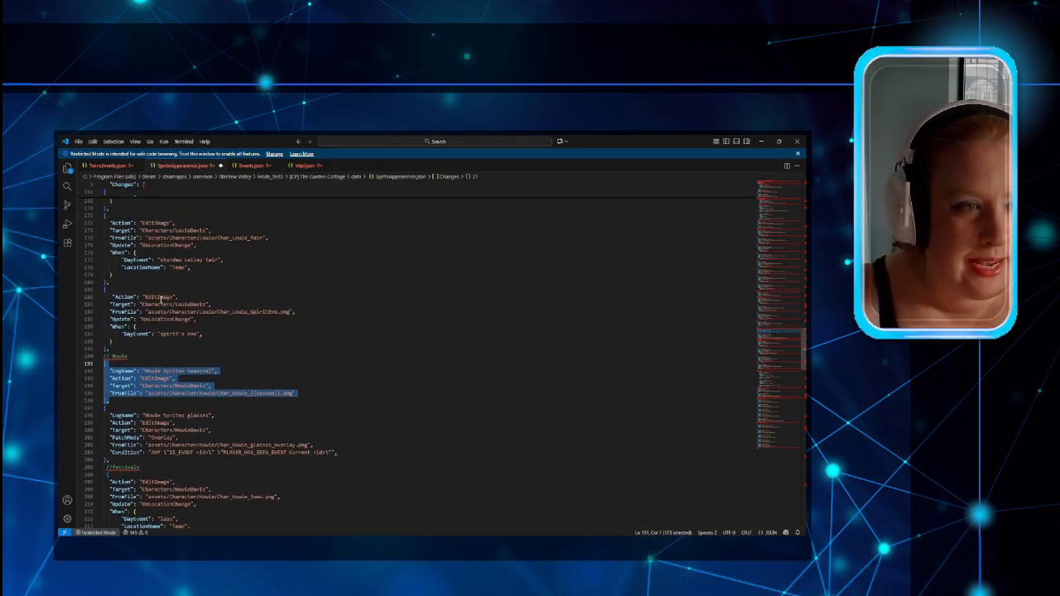
pyautogui.scroll(15, 158, 300)
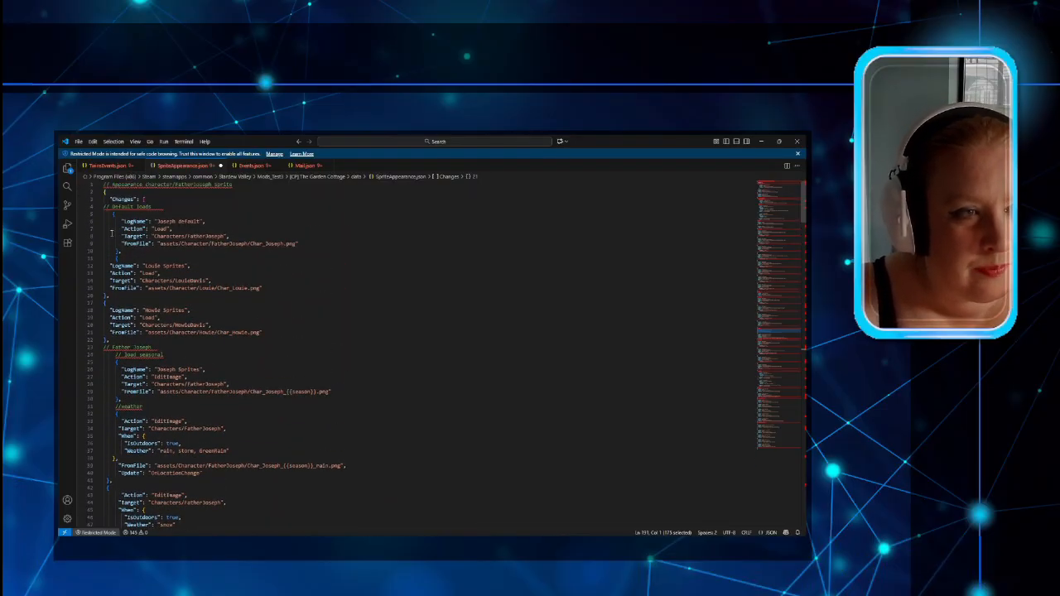
pyautogui.moveTo(121, 252); pyautogui.dragTo(105, 213)
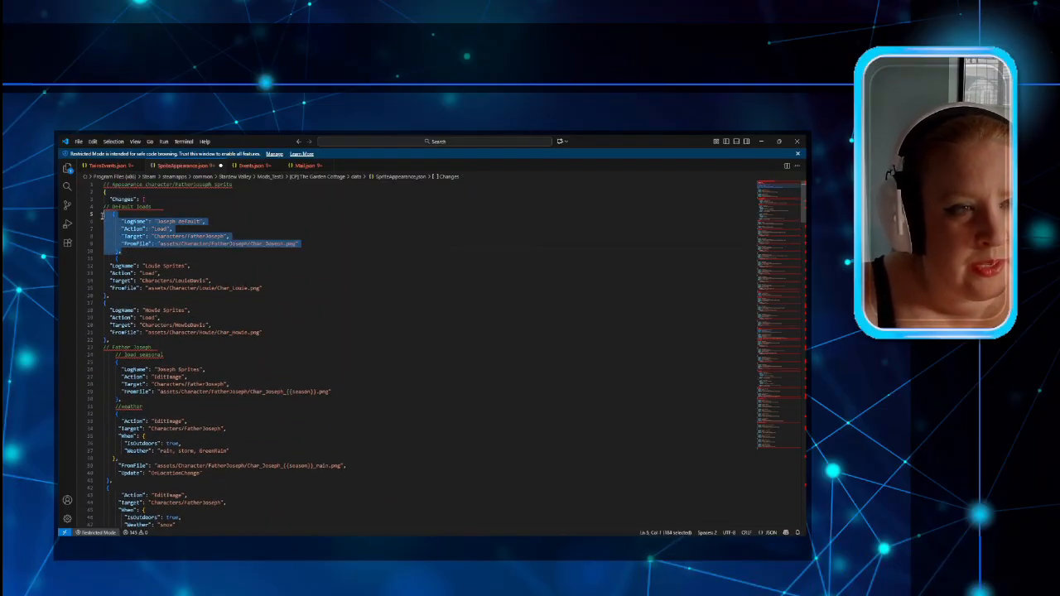
pyautogui.click(146, 252)
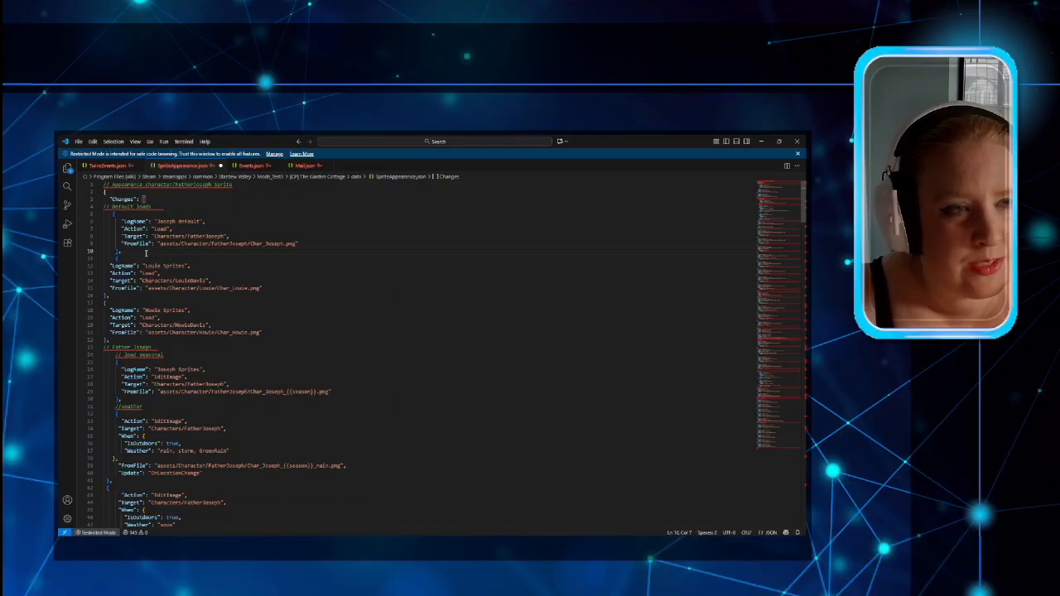